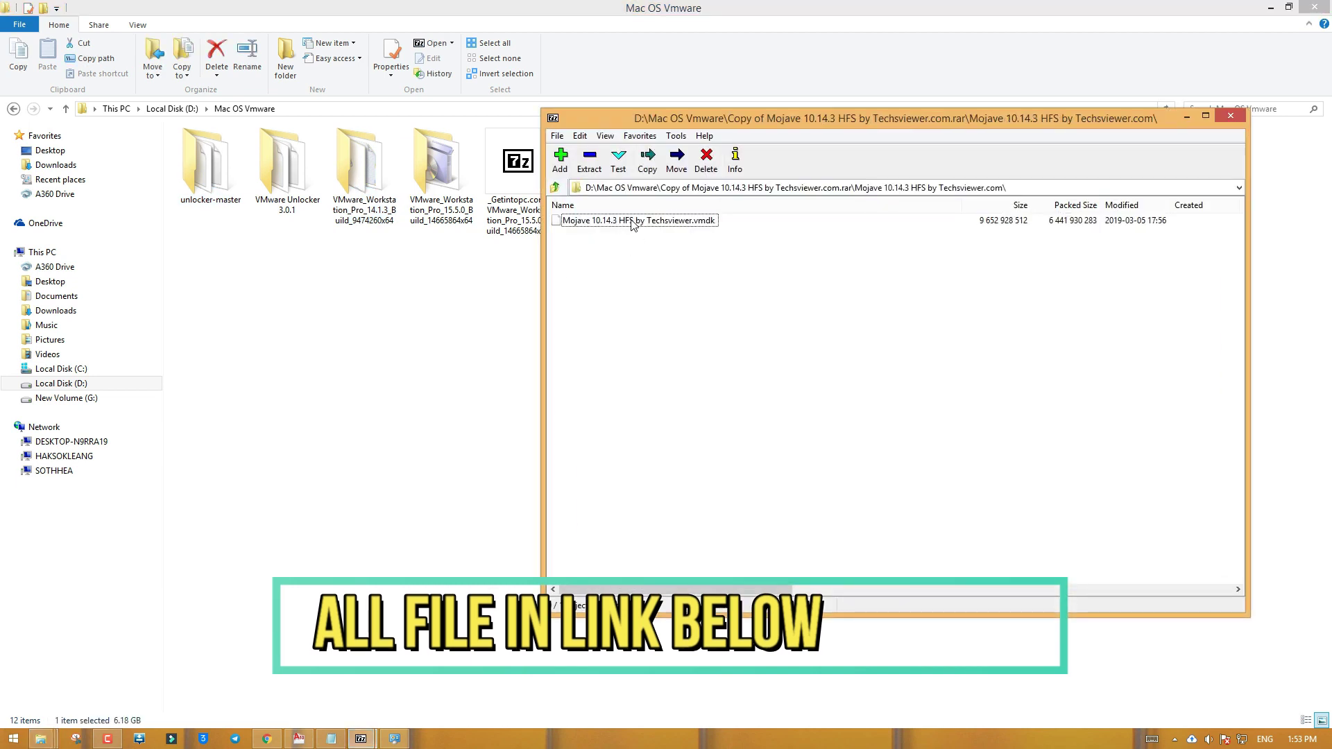
Extract the Mojave vmdk into the Mac OS Vmware folder, then select the VMware_Workstation_Pro_14.1.3 folder
{"action": "left_click", "coordinate": [634, 221]}
{"action": "left_click_drag", "start_coordinate": [630, 222], "coordinate": [383, 314]}
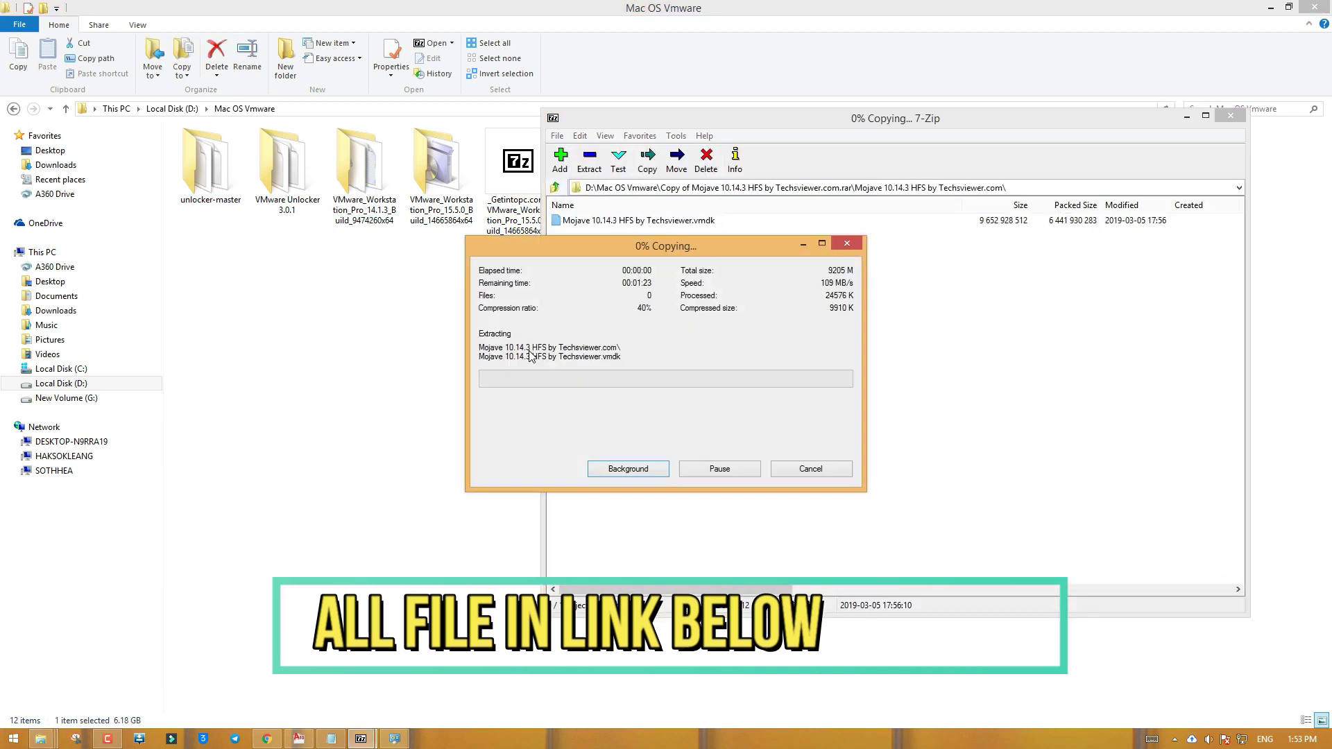
{"action": "left_click", "coordinate": [368, 326]}
{"action": "right_click", "coordinate": [442, 303]}
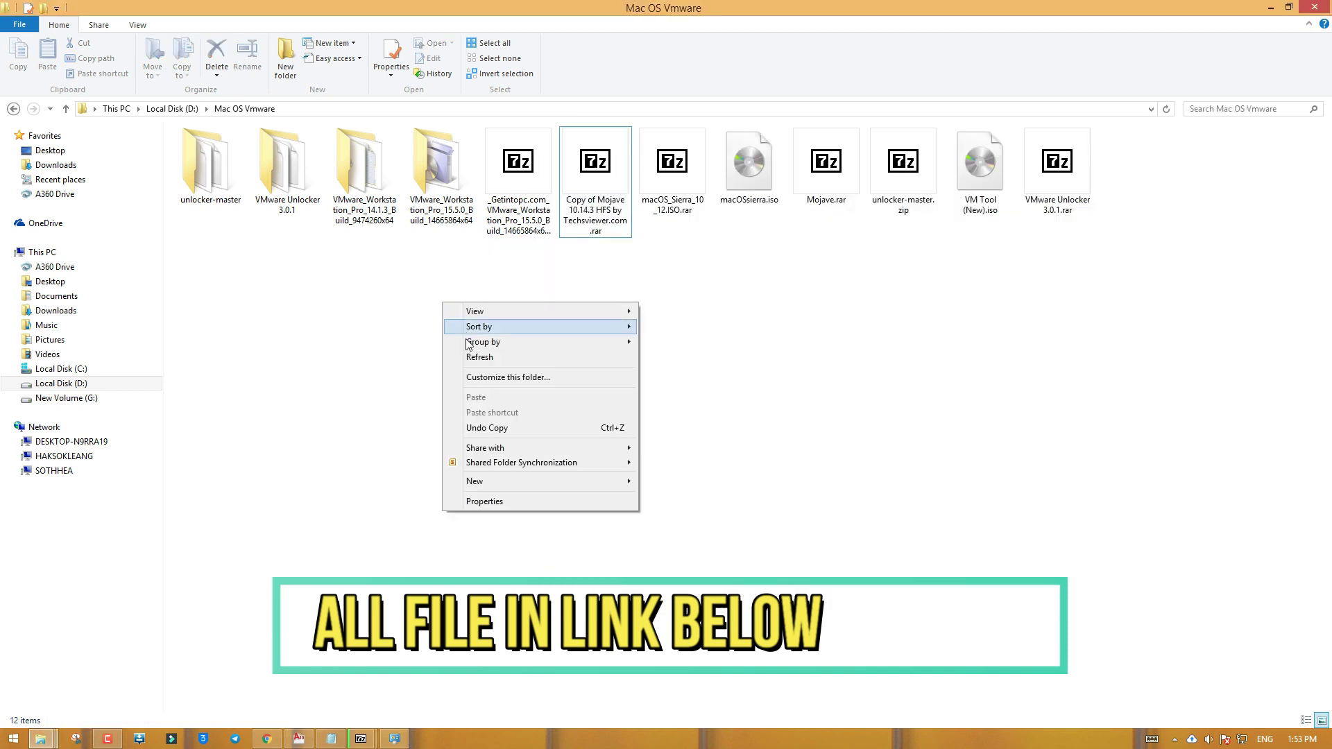
{"action": "left_click", "coordinate": [364, 166]}
Run the VMware Workstation Pro 14.1.3 installer as administrator and bring its setup wizard forward
{"action": "double_click", "coordinate": [363, 165]}
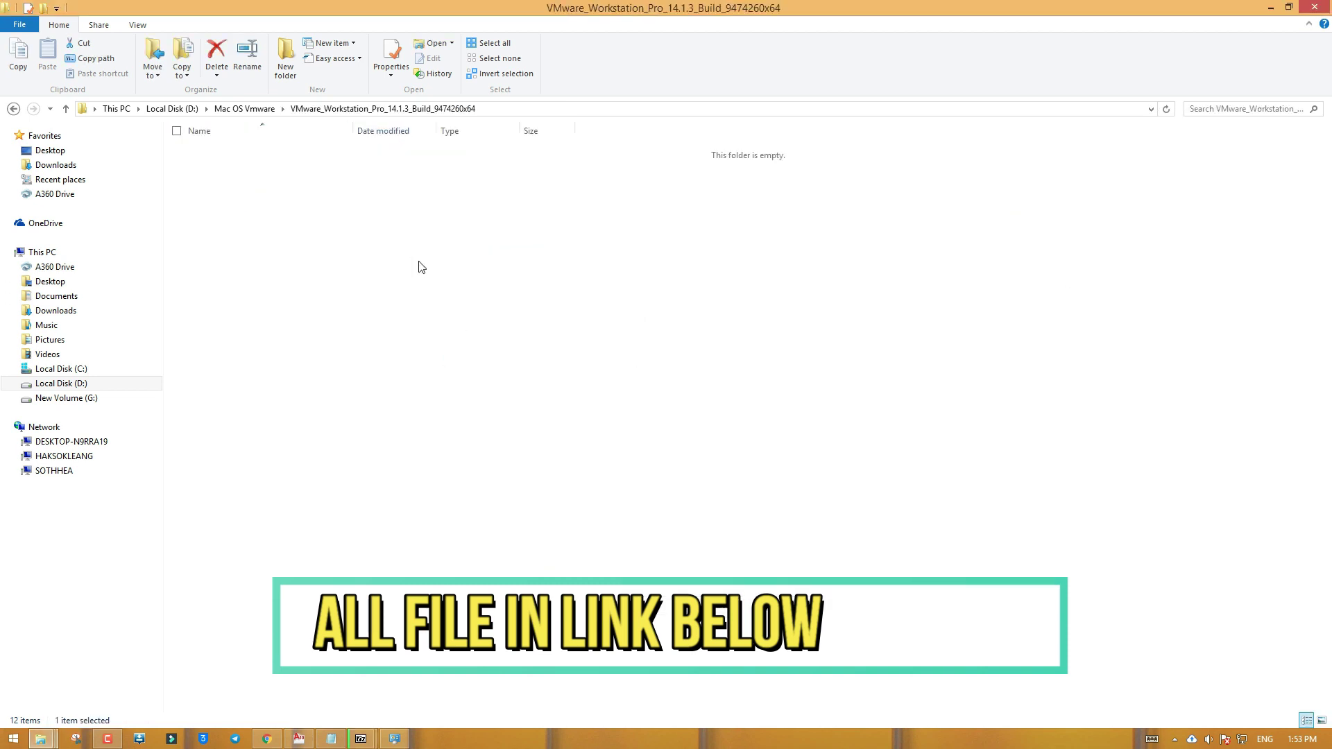
{"action": "left_click", "coordinate": [338, 182]}
{"action": "right_click", "coordinate": [321, 168]}
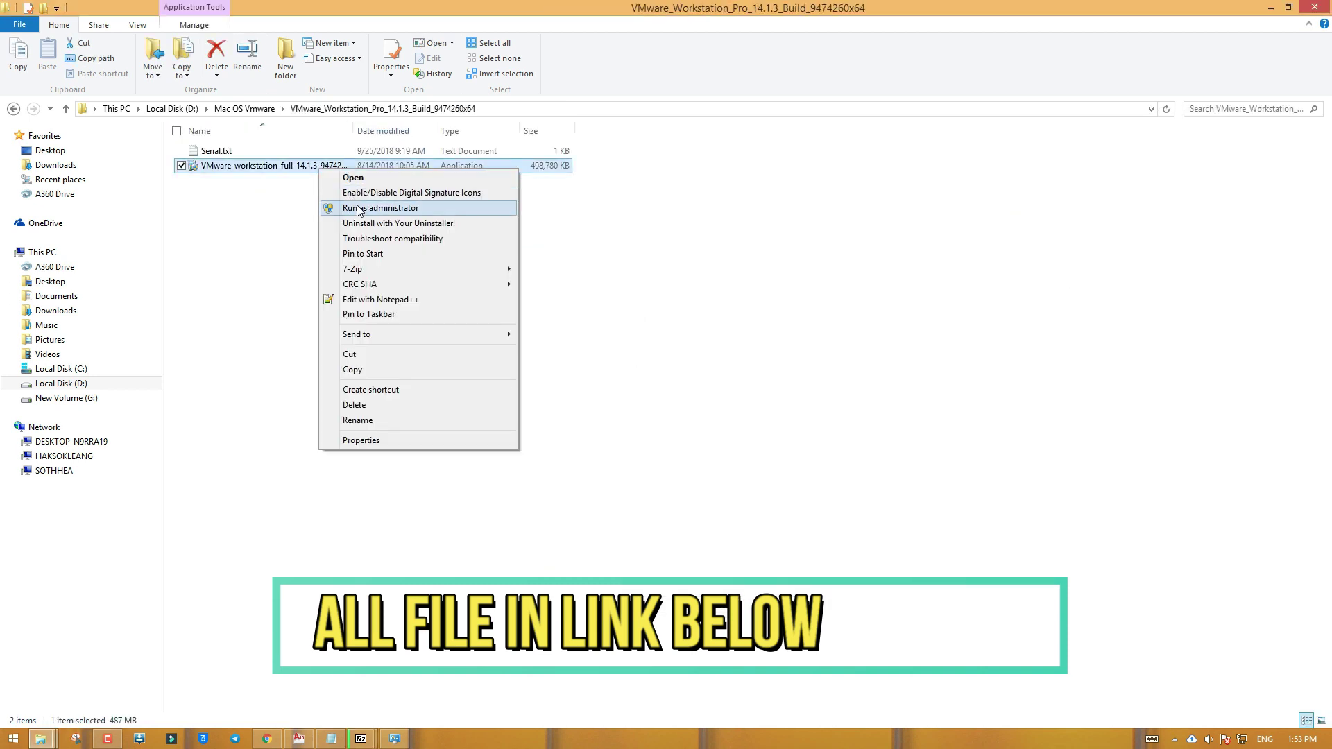
{"action": "left_click", "coordinate": [361, 209]}
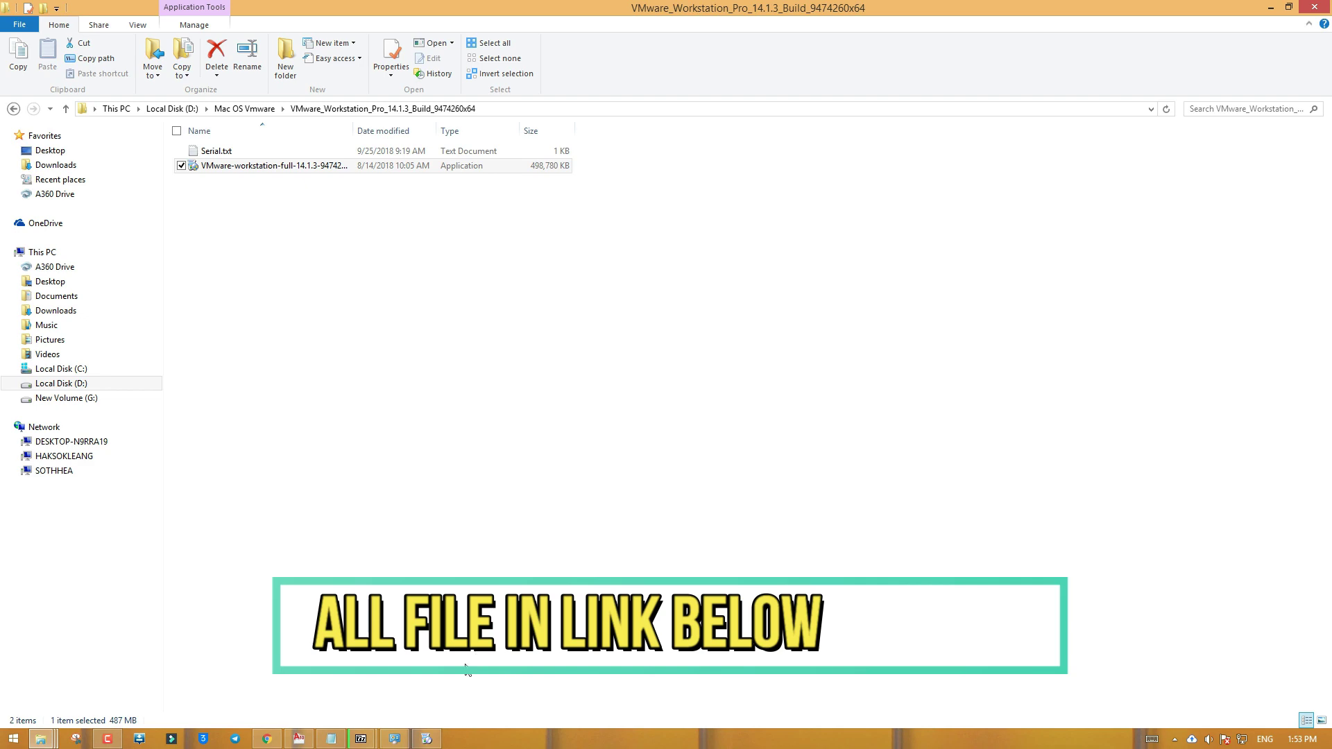
{"action": "mouse_move", "coordinate": [430, 735]}
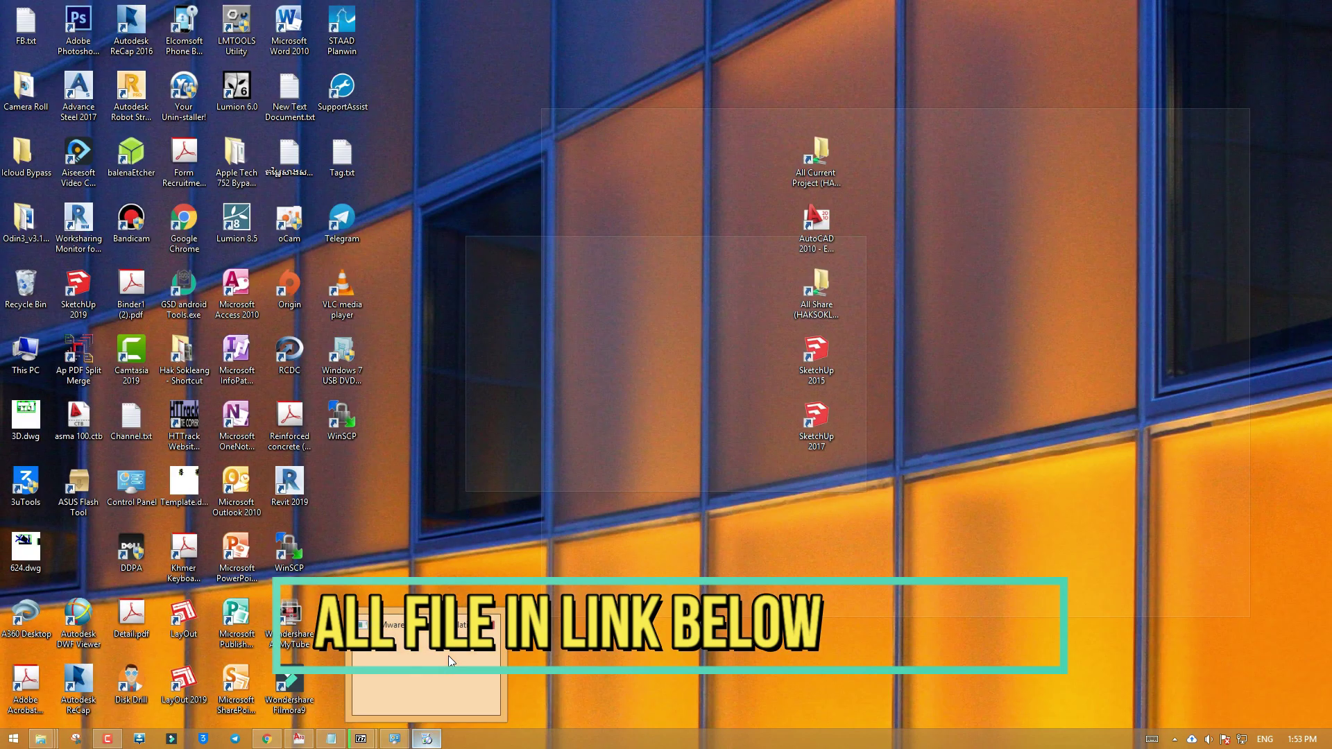
{"action": "left_click", "coordinate": [448, 655]}
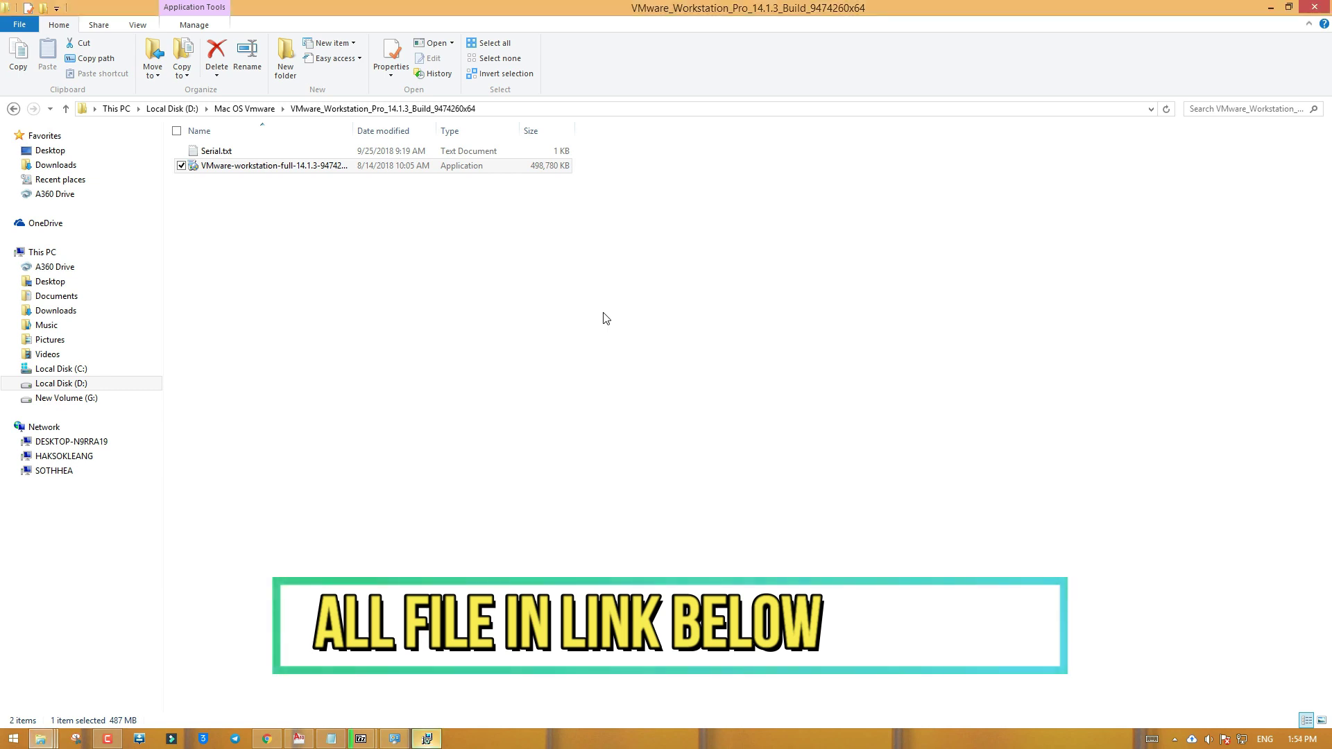
{"action": "left_click", "coordinate": [428, 740]}
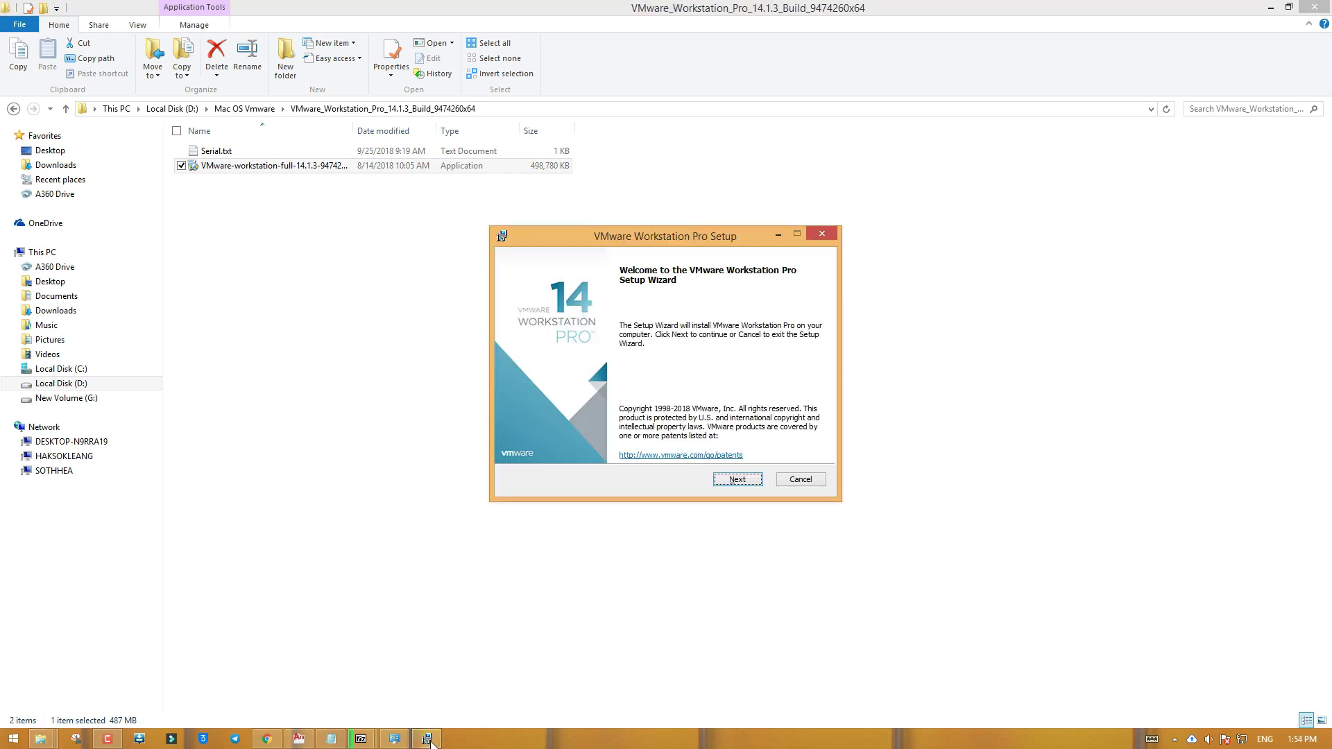
Accept the license terms, keep default location, experience and shortcut settings, and start installing
{"action": "left_click", "coordinate": [745, 487]}
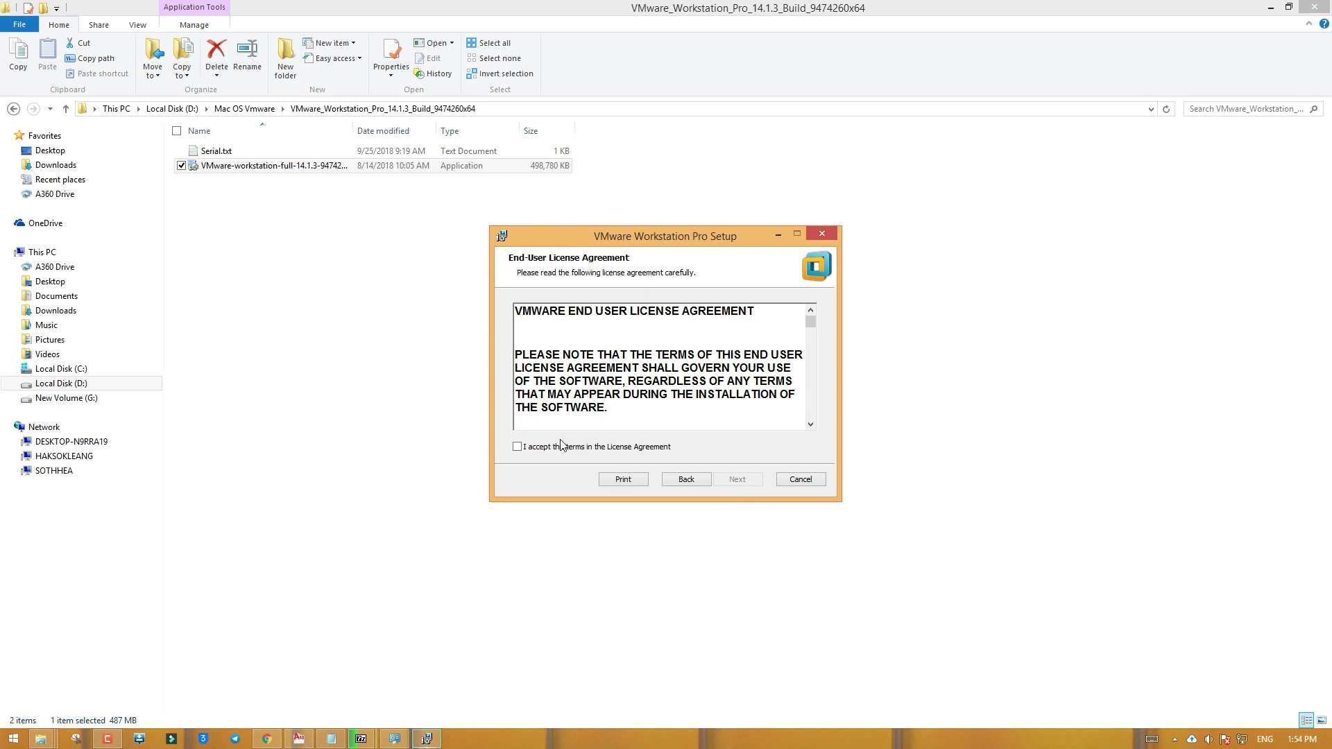
{"action": "left_click", "coordinate": [559, 447]}
{"action": "left_click", "coordinate": [726, 484]}
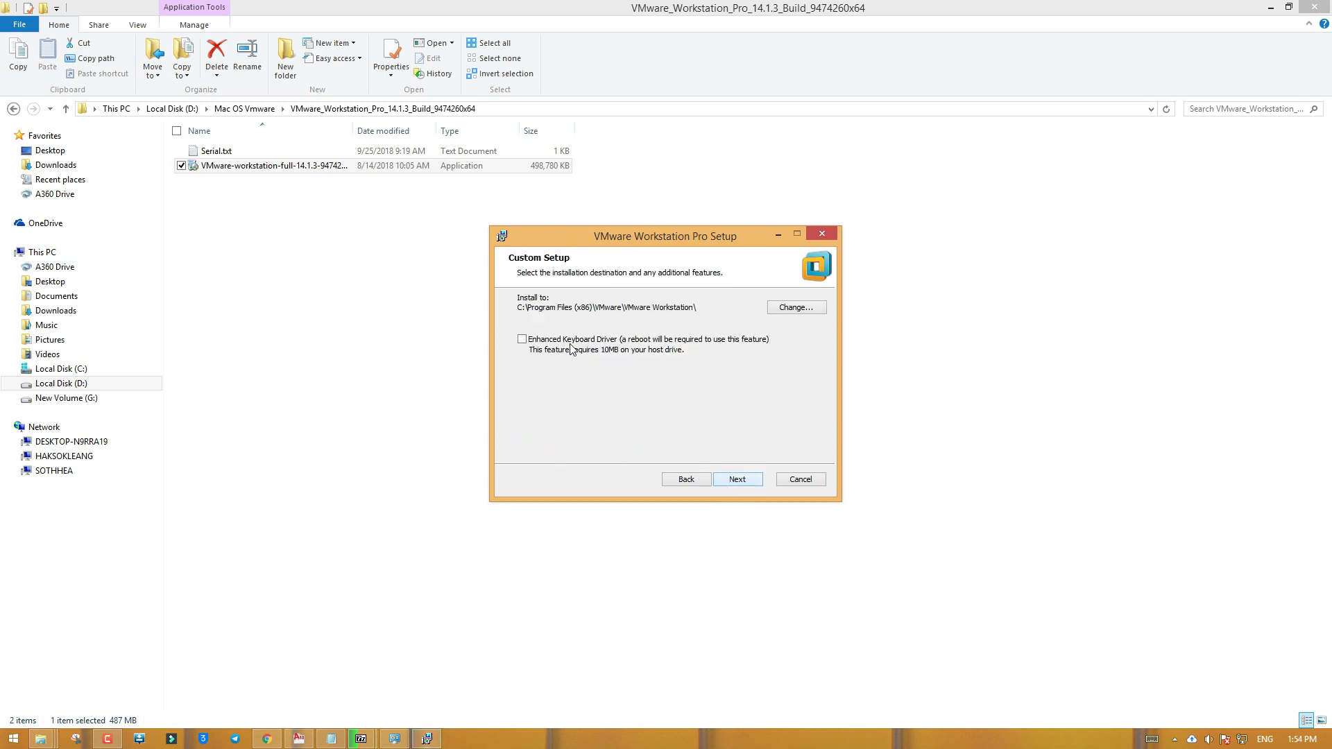
{"action": "left_click", "coordinate": [738, 483]}
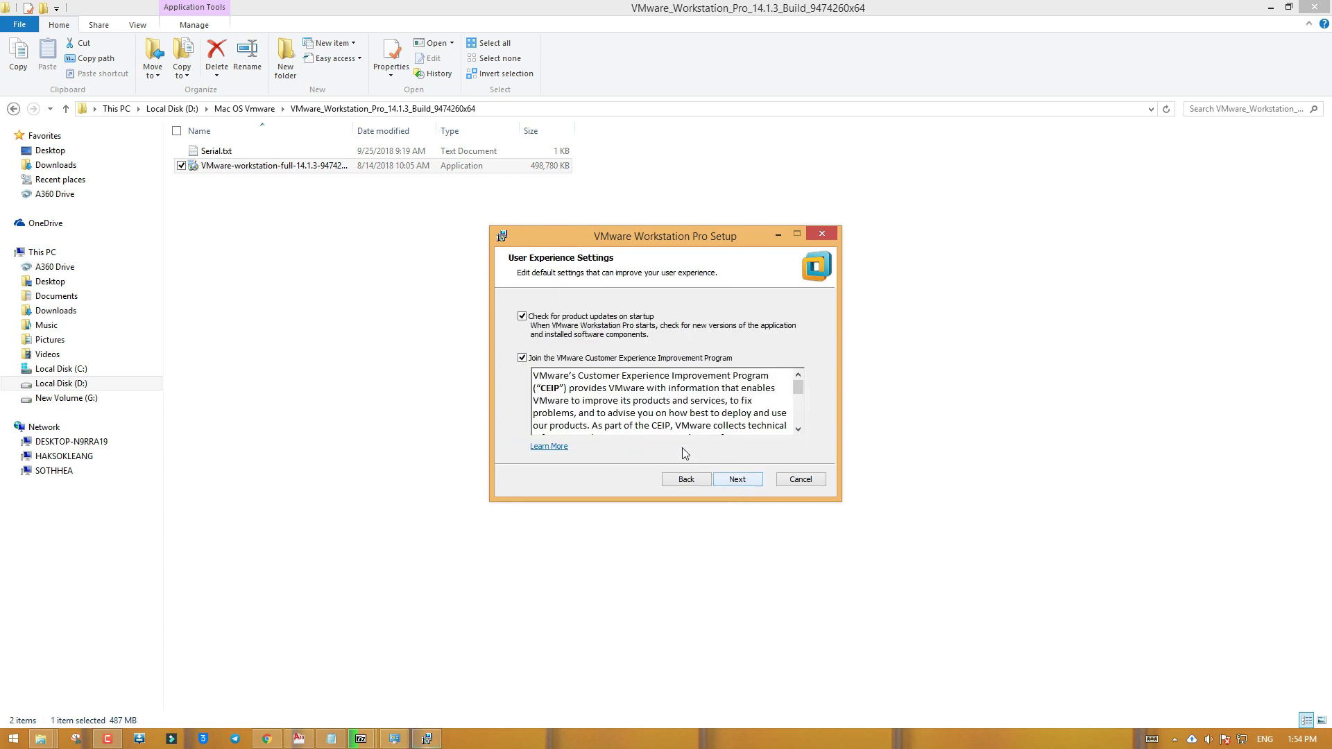
{"action": "left_click", "coordinate": [732, 477]}
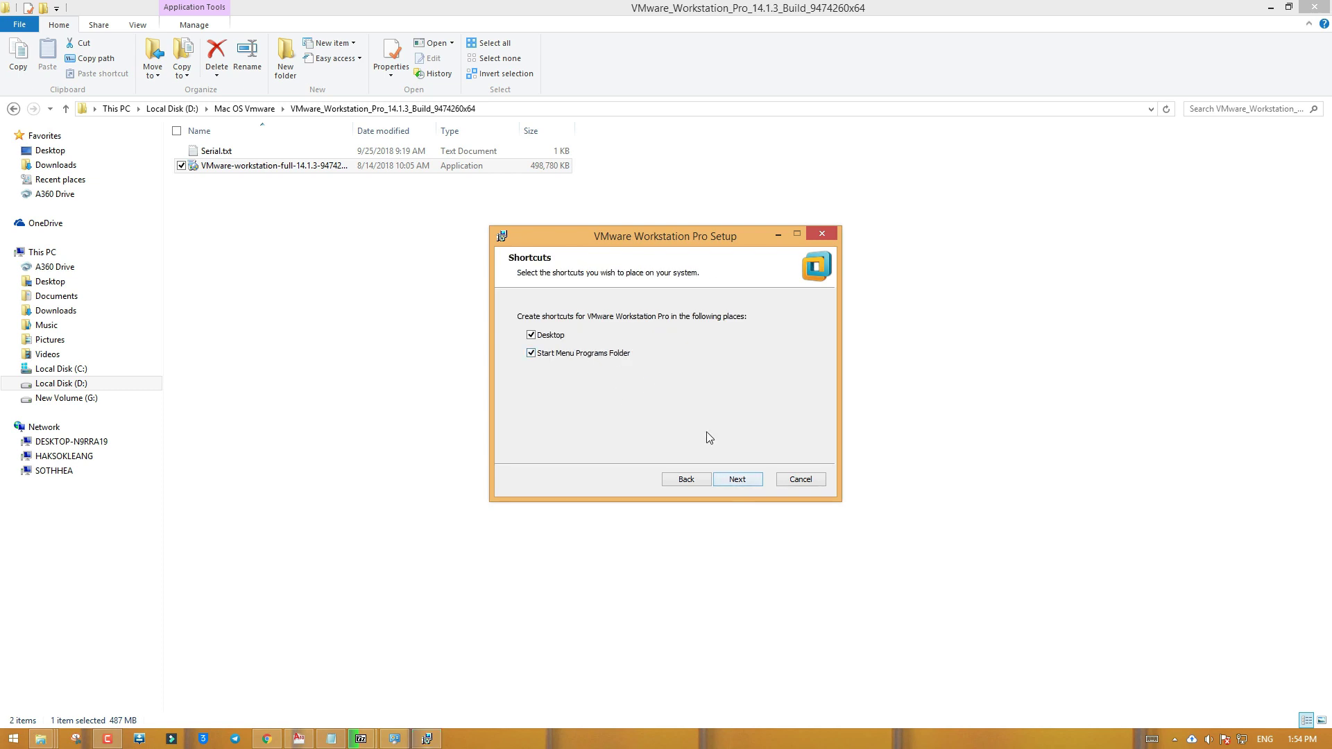
{"action": "left_click", "coordinate": [753, 481]}
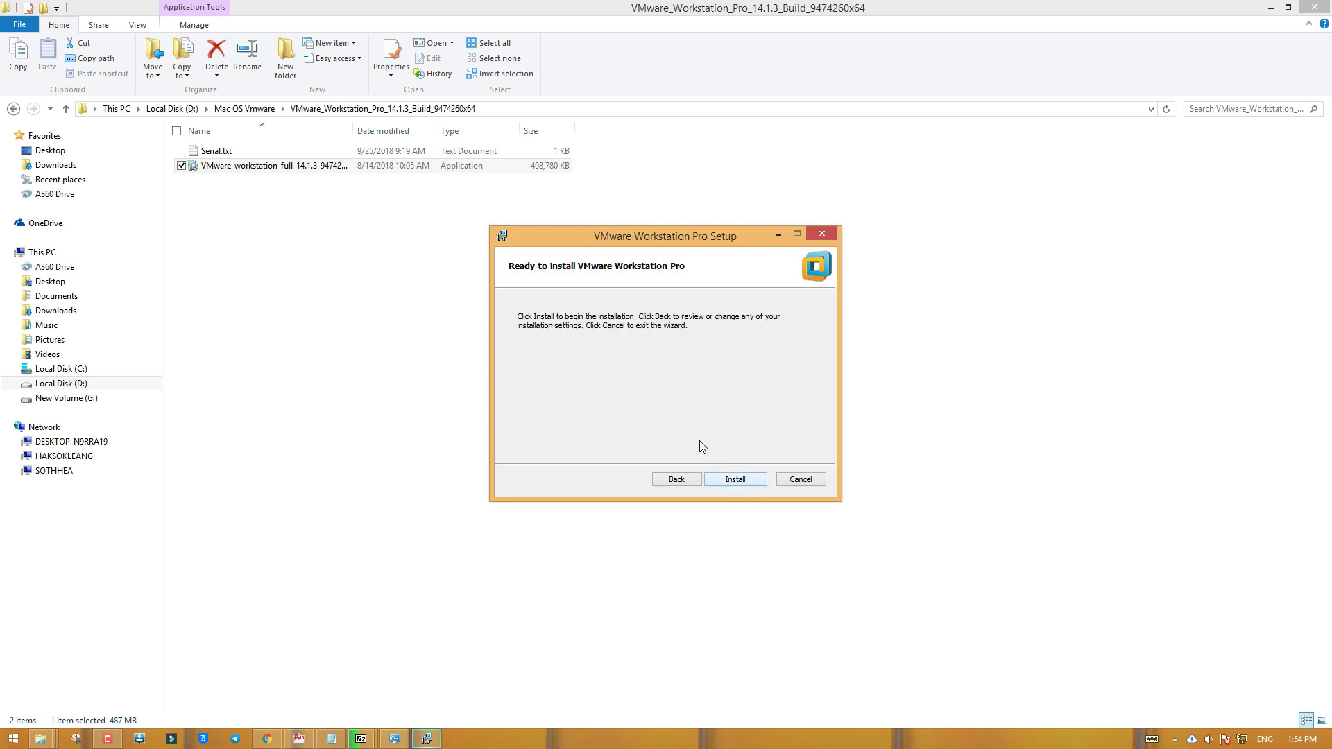
{"action": "left_click", "coordinate": [734, 480]}
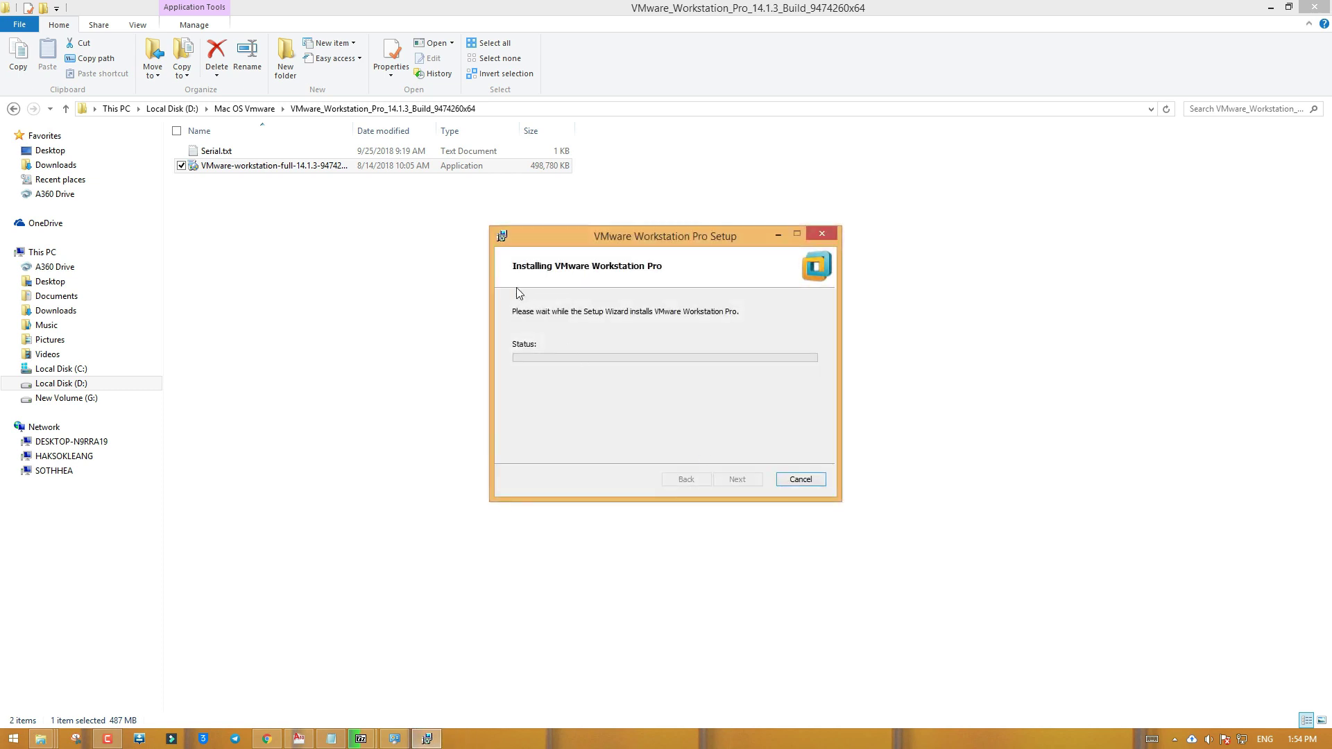
{"action": "double_click", "coordinate": [388, 151]}
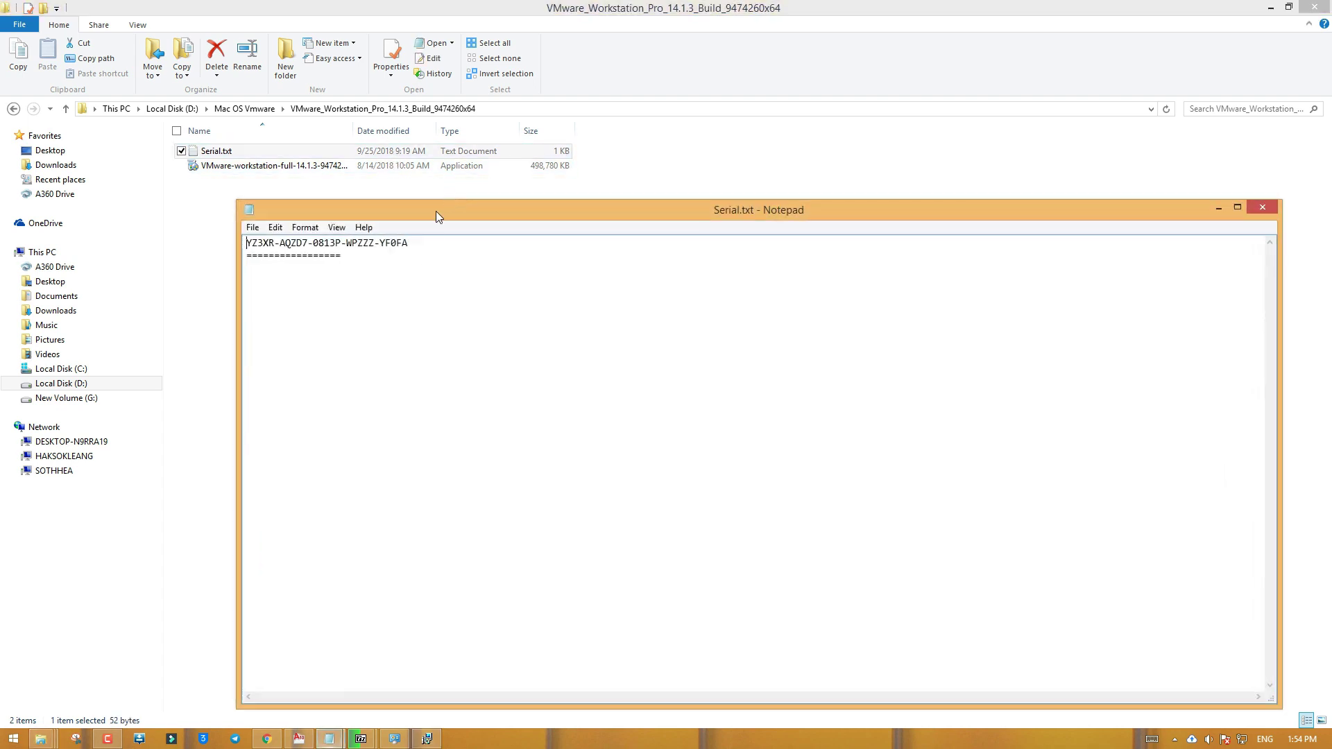
Copy the license key line from Serial.txt and close Notepad
{"action": "left_click_drag", "start_coordinate": [419, 246], "coordinate": [250, 243]}
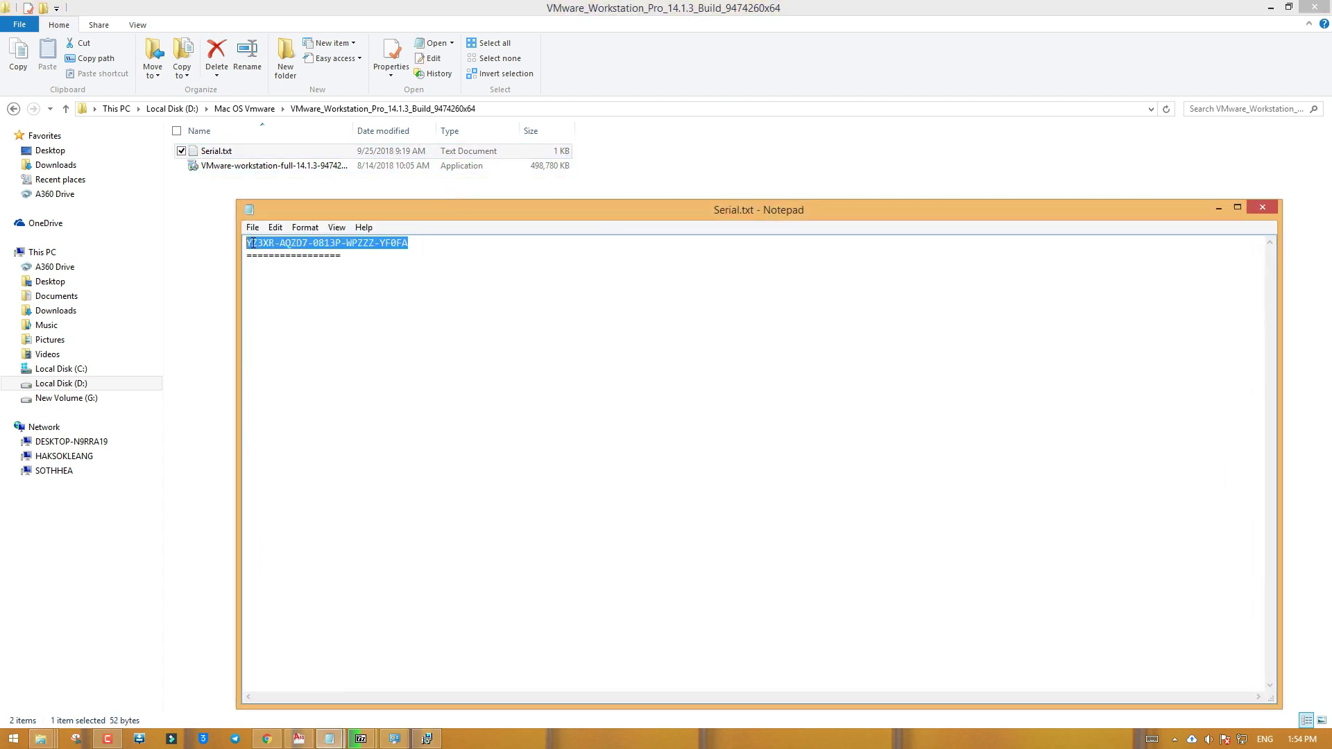
{"action": "right_click", "coordinate": [254, 244]}
{"action": "left_click", "coordinate": [301, 283]}
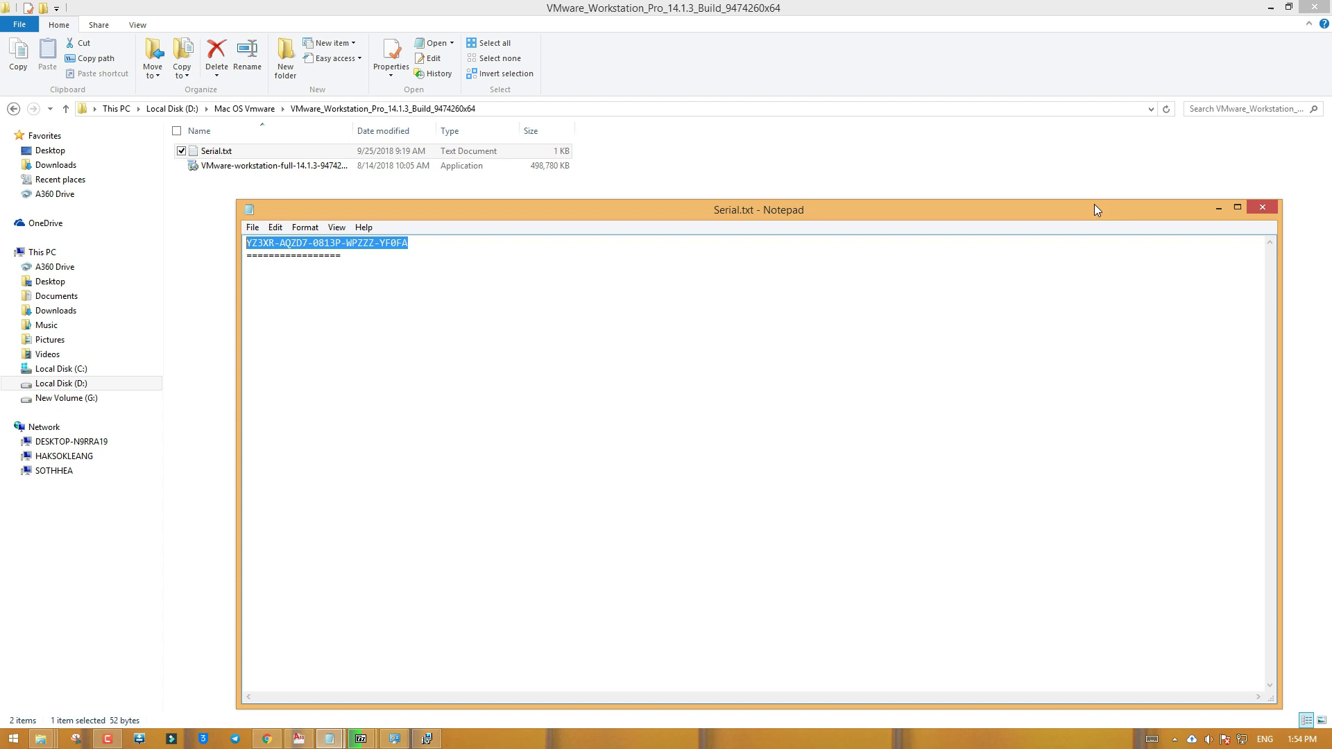
{"action": "left_click", "coordinate": [1251, 203]}
Refresh the folder listing and return to the installing setup window
{"action": "right_click", "coordinate": [481, 245]}
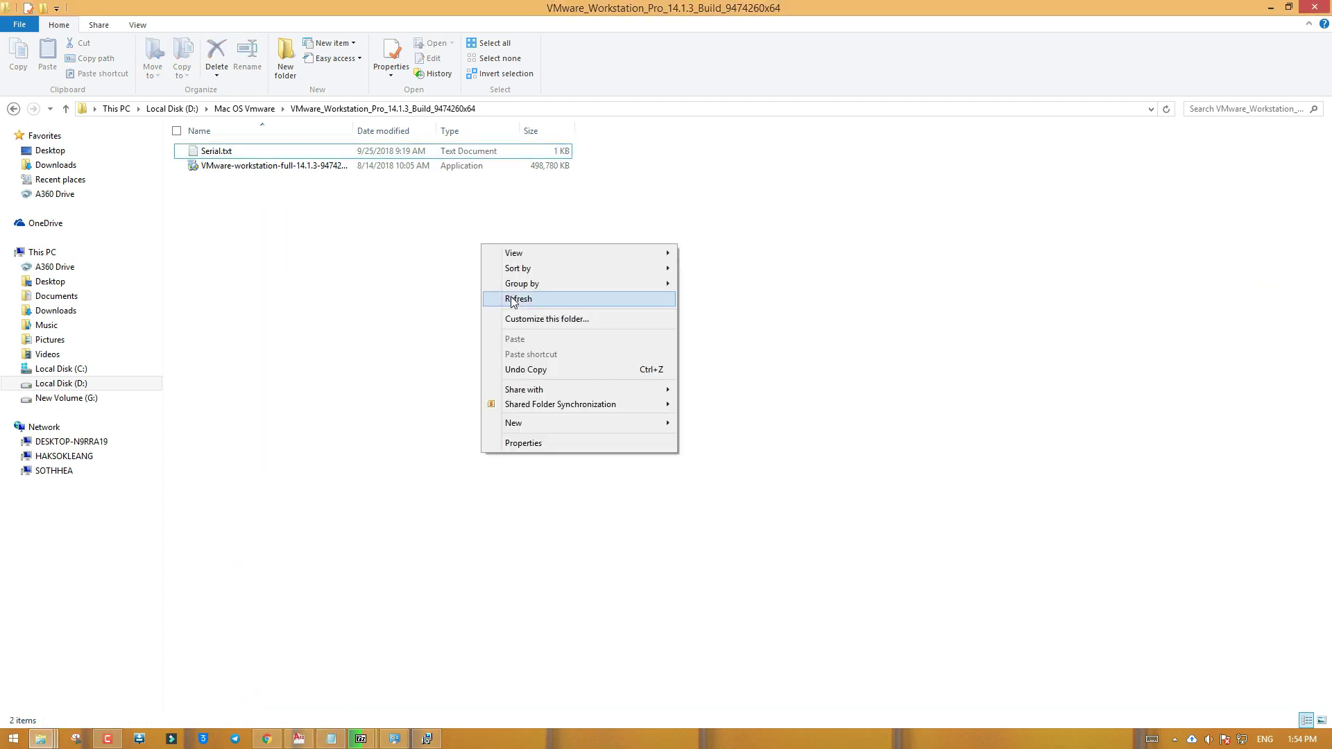
{"action": "left_click", "coordinate": [514, 299]}
{"action": "left_click", "coordinate": [427, 738]}
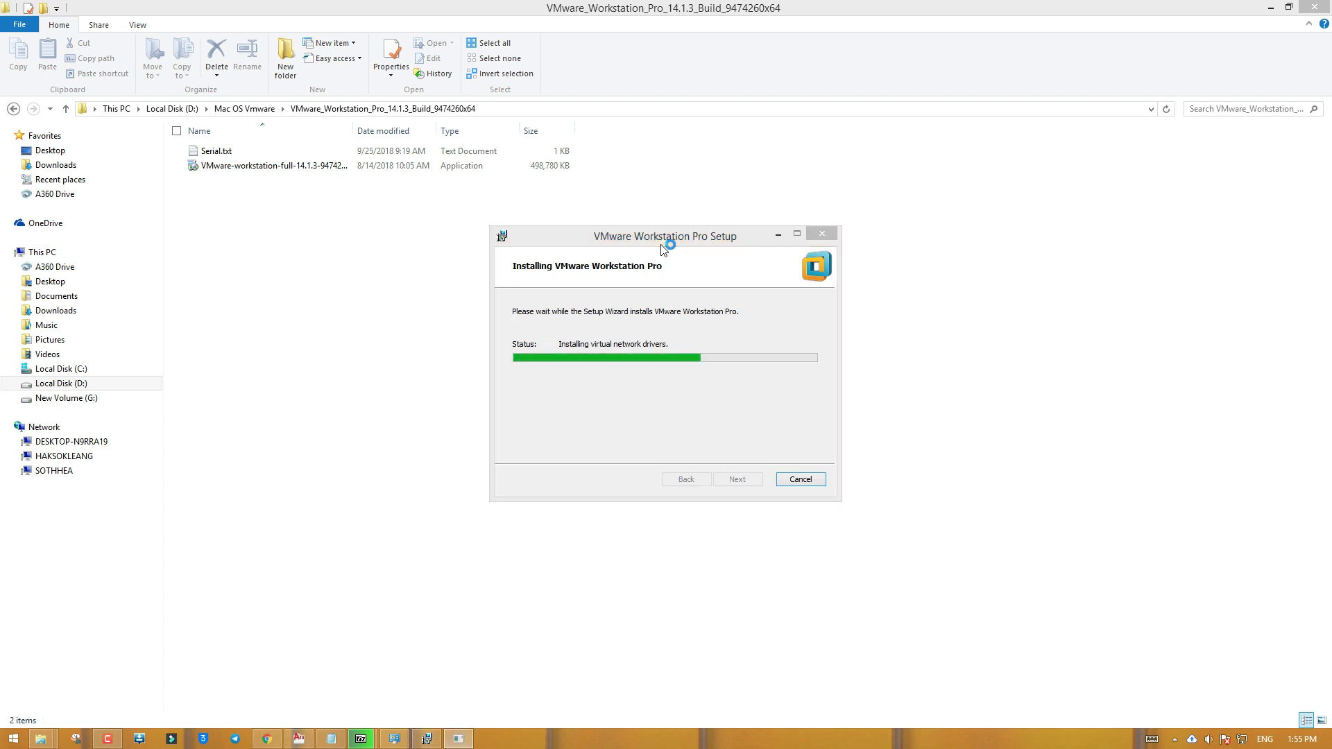
Focus the setup window and wait while it installs the virtual network drivers
{"action": "left_click", "coordinate": [663, 241]}
Close the extra 7-Zip window and dismiss the 'The parameter is incorrect' error
{"action": "mouse_move", "coordinate": [360, 737]}
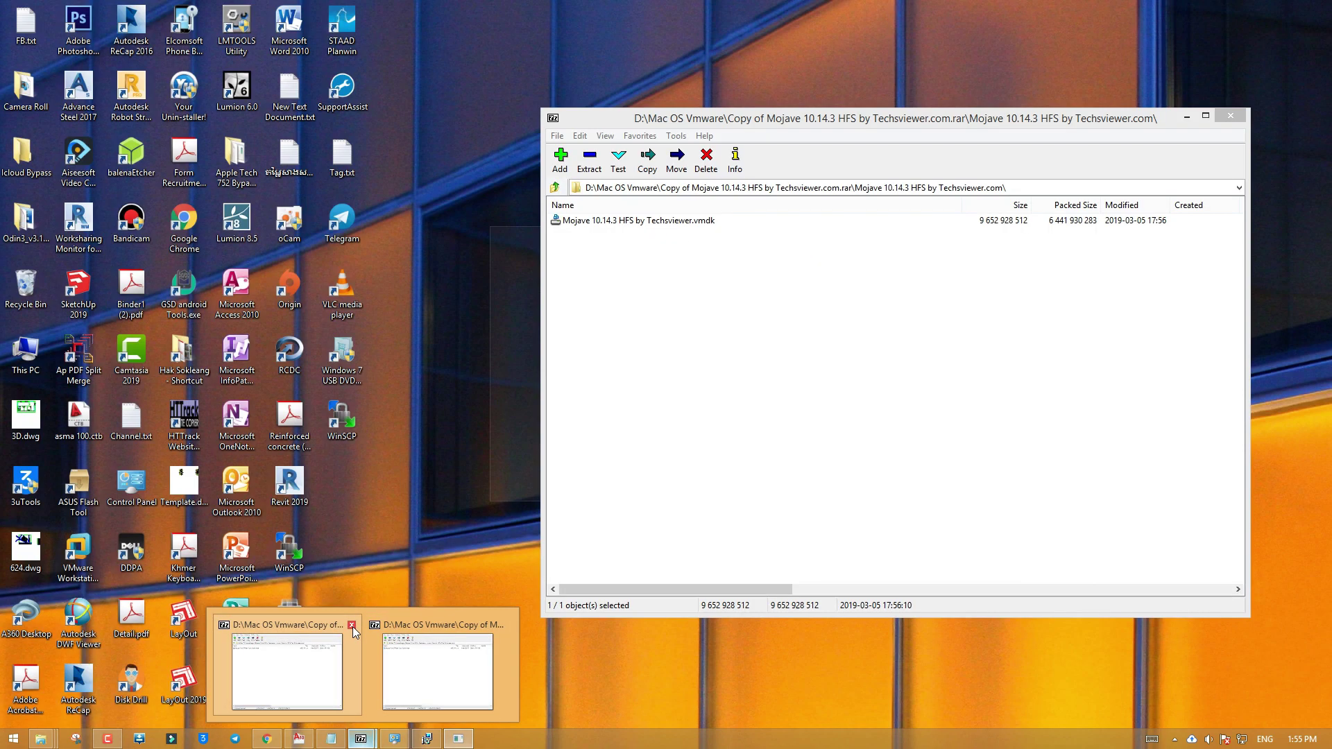
{"action": "left_click", "coordinate": [353, 626]}
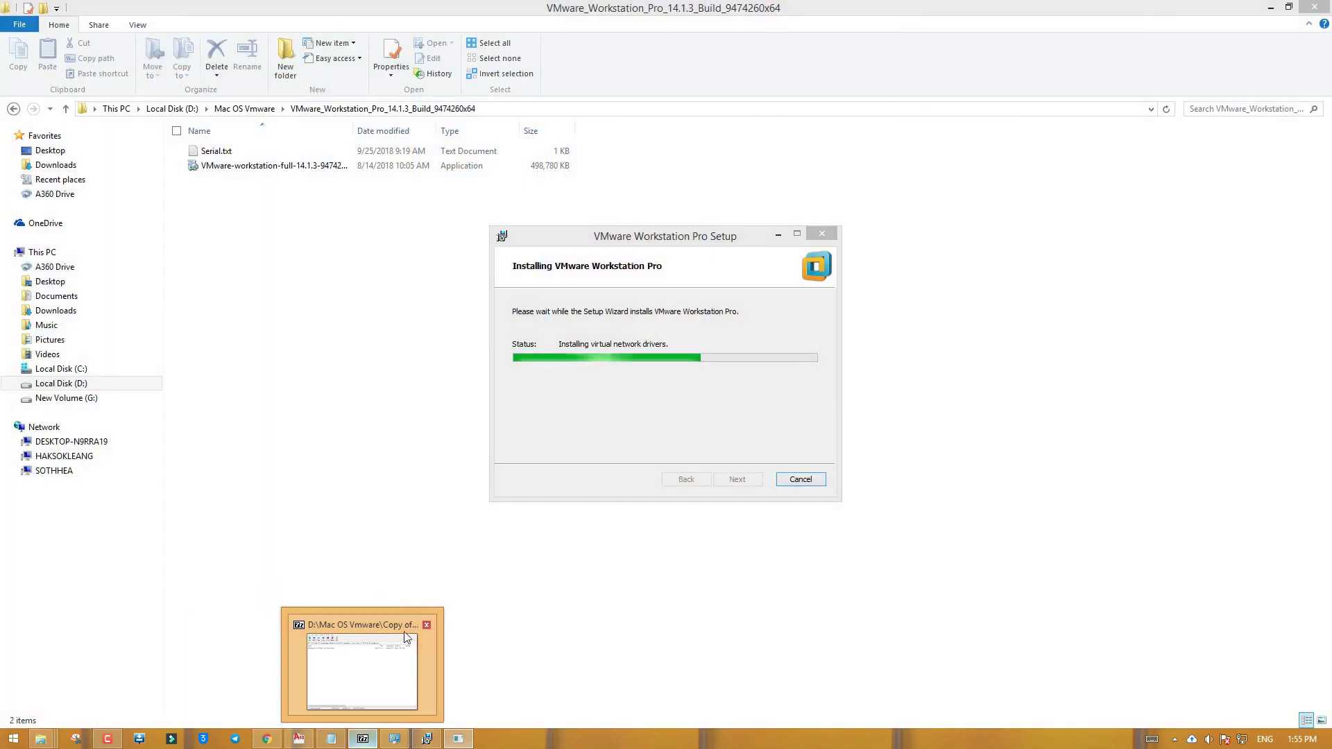
{"action": "left_click", "coordinate": [423, 626]}
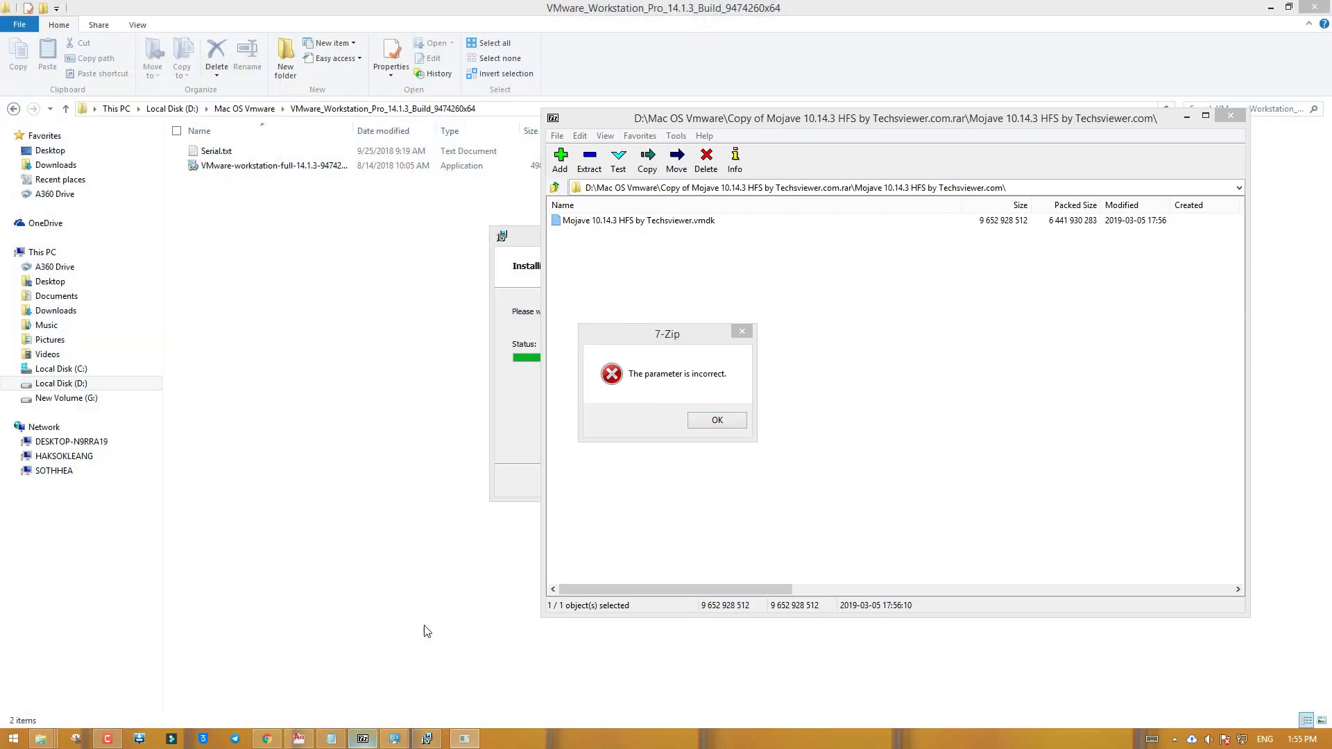
{"action": "left_click", "coordinate": [713, 421]}
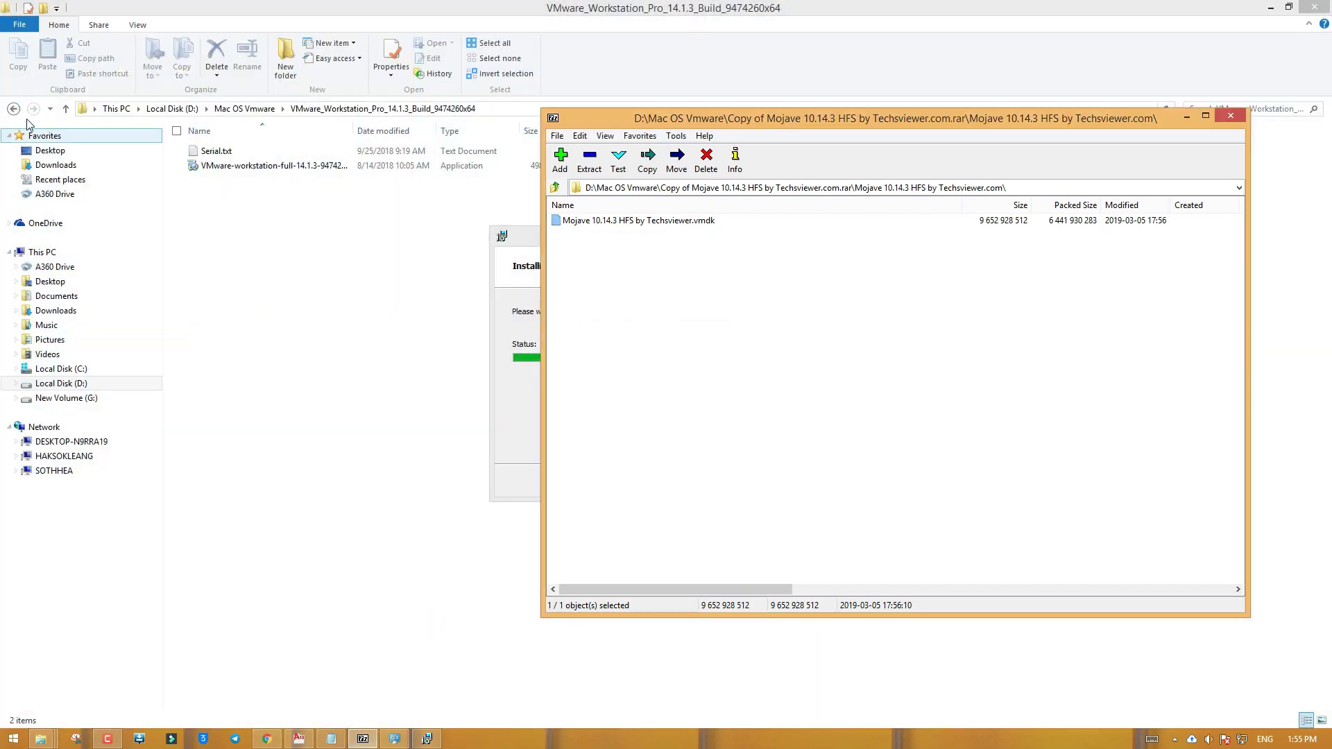
Return File Explorer to the Mac OS Vmware folder
{"action": "left_click", "coordinate": [161, 173]}
{"action": "key", "text": "BackSpace"}
{"action": "right_click", "coordinate": [580, 312]}
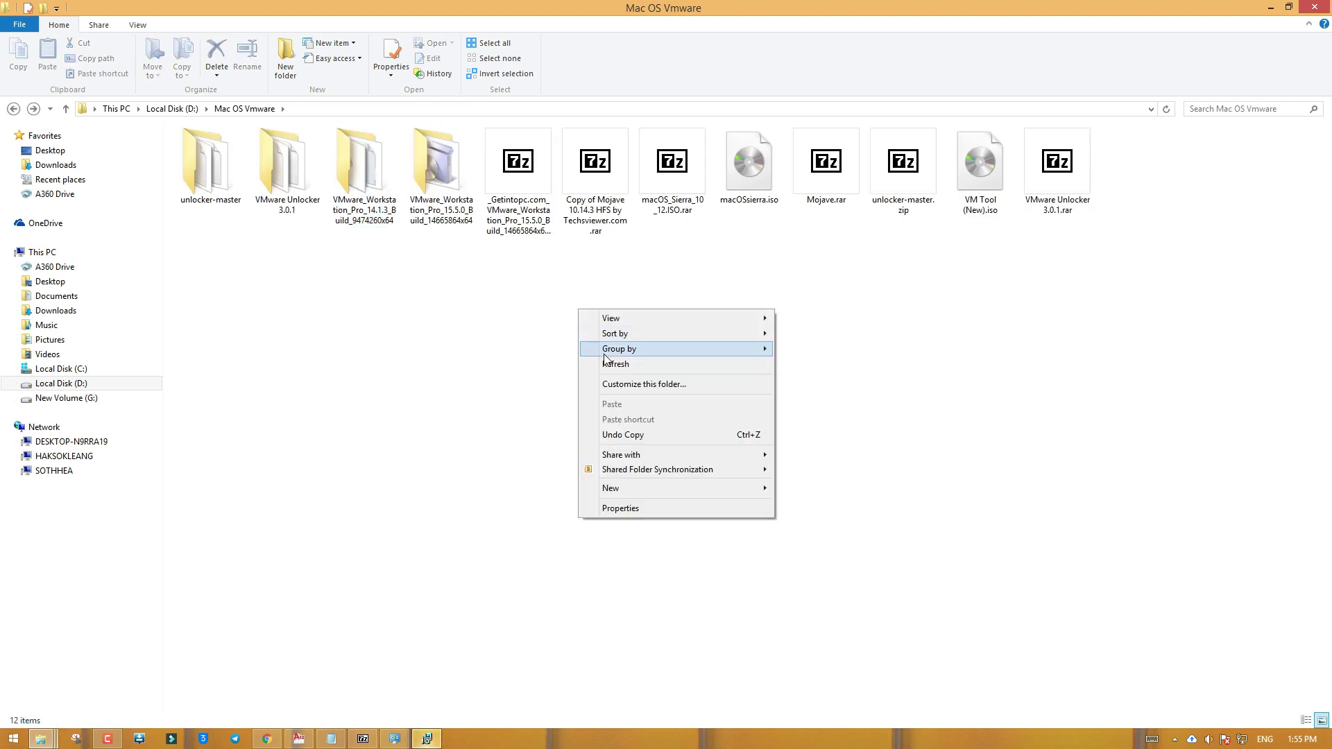
Paste the copied license key on Setup's License page, then finish, declining the restart
{"action": "left_click", "coordinate": [606, 363]}
{"action": "left_click", "coordinate": [427, 739]}
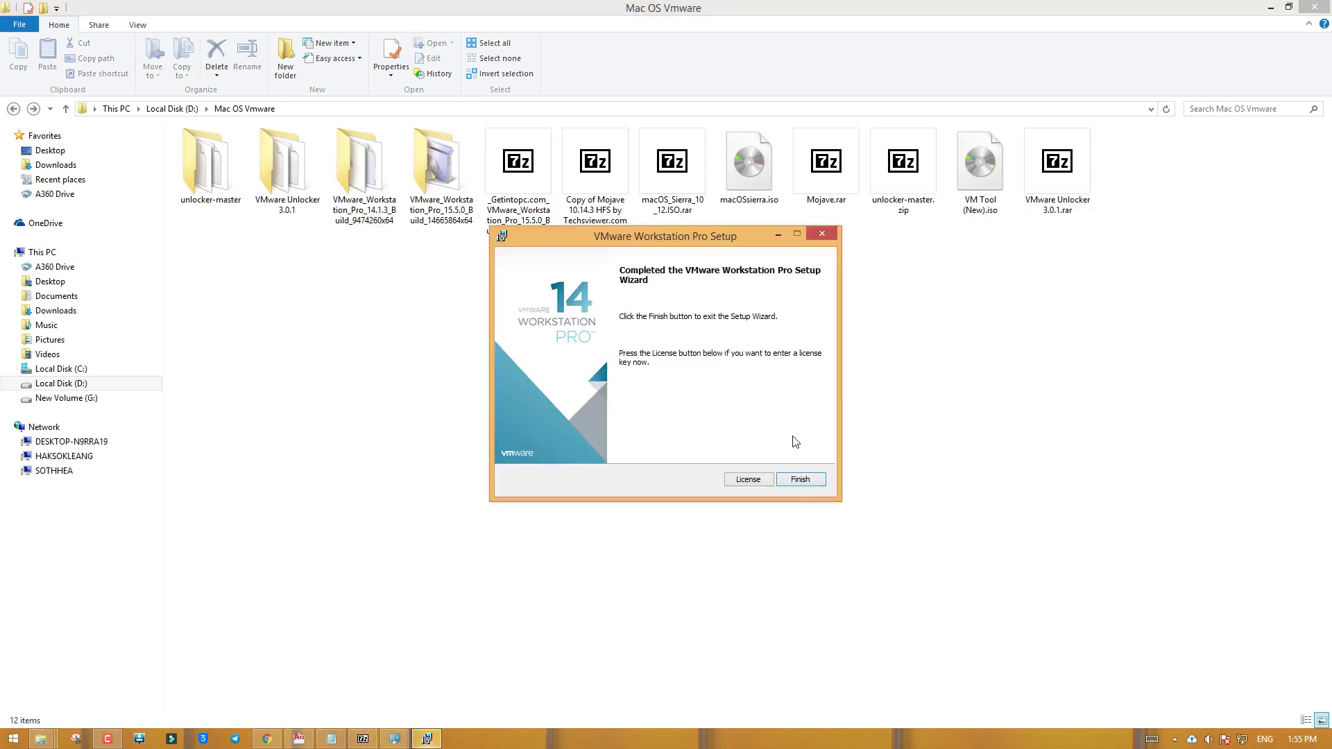
{"action": "left_click", "coordinate": [749, 480]}
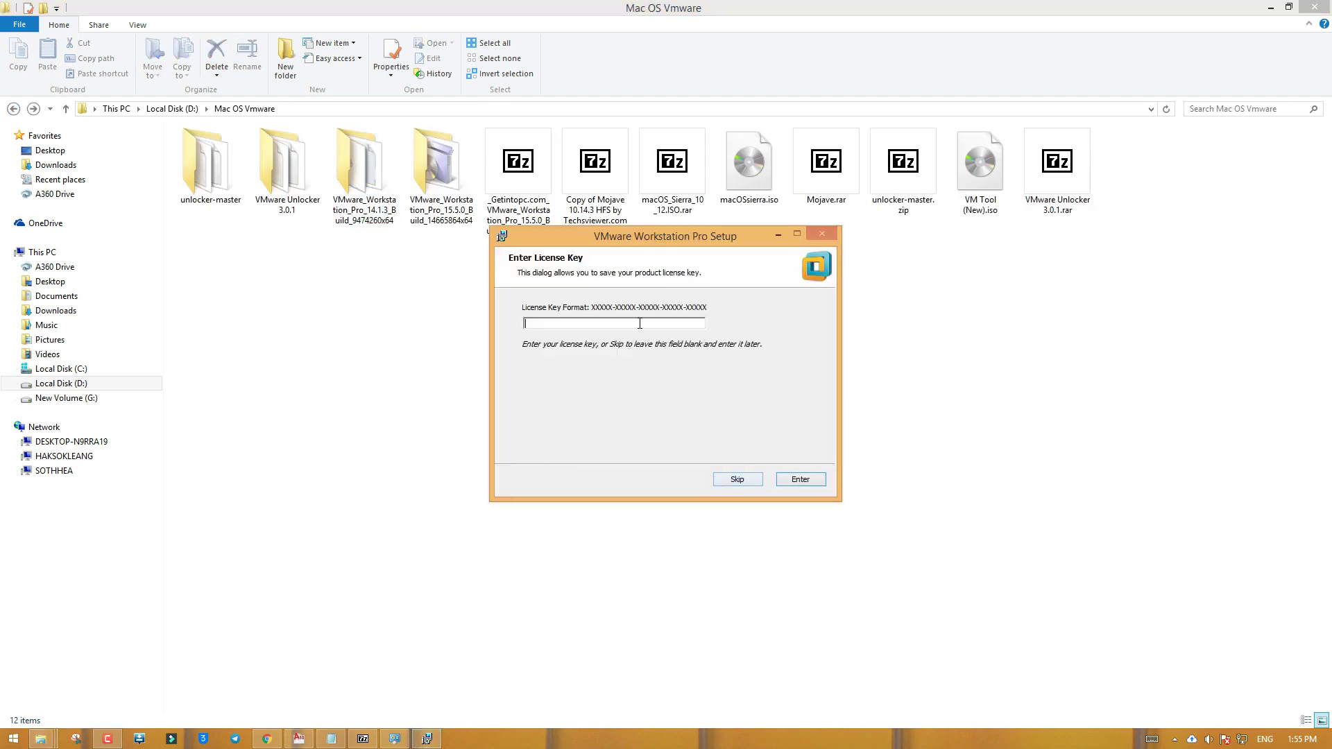
{"action": "key", "text": "ctrl+v"}
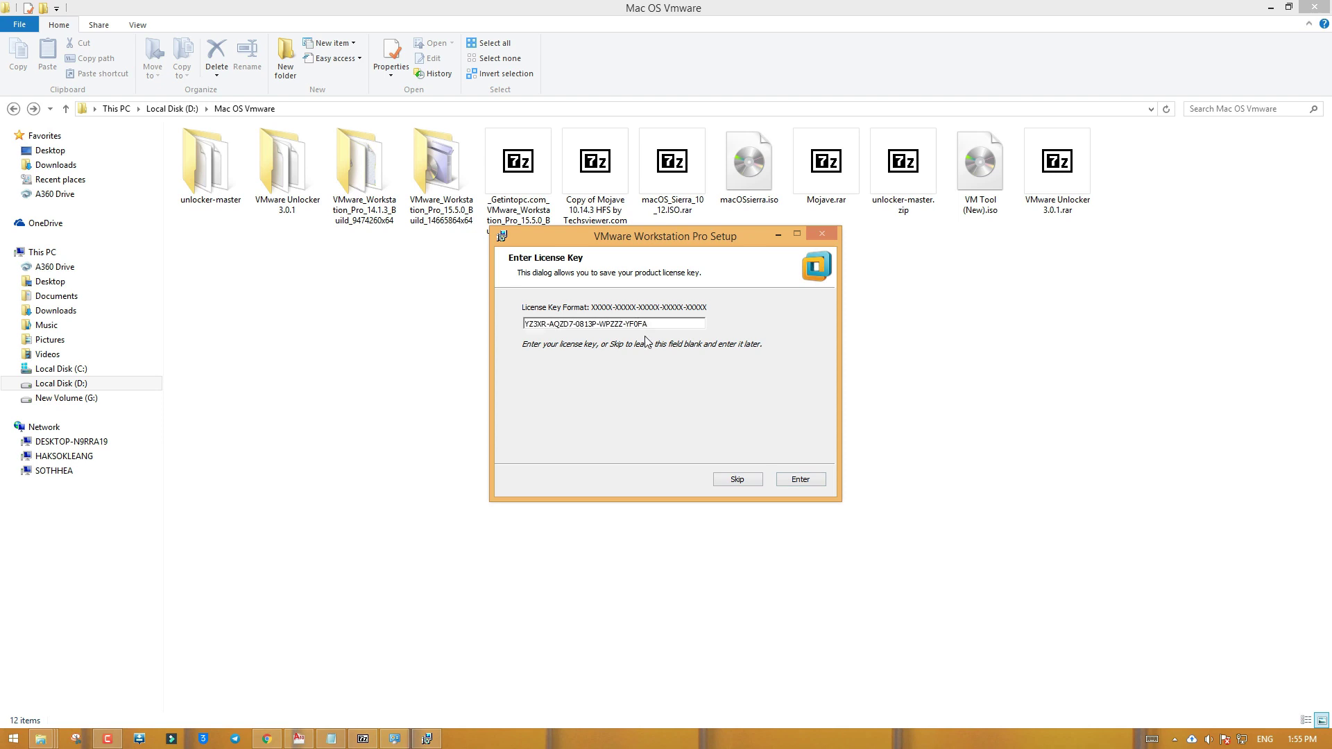
{"action": "left_click", "coordinate": [788, 477]}
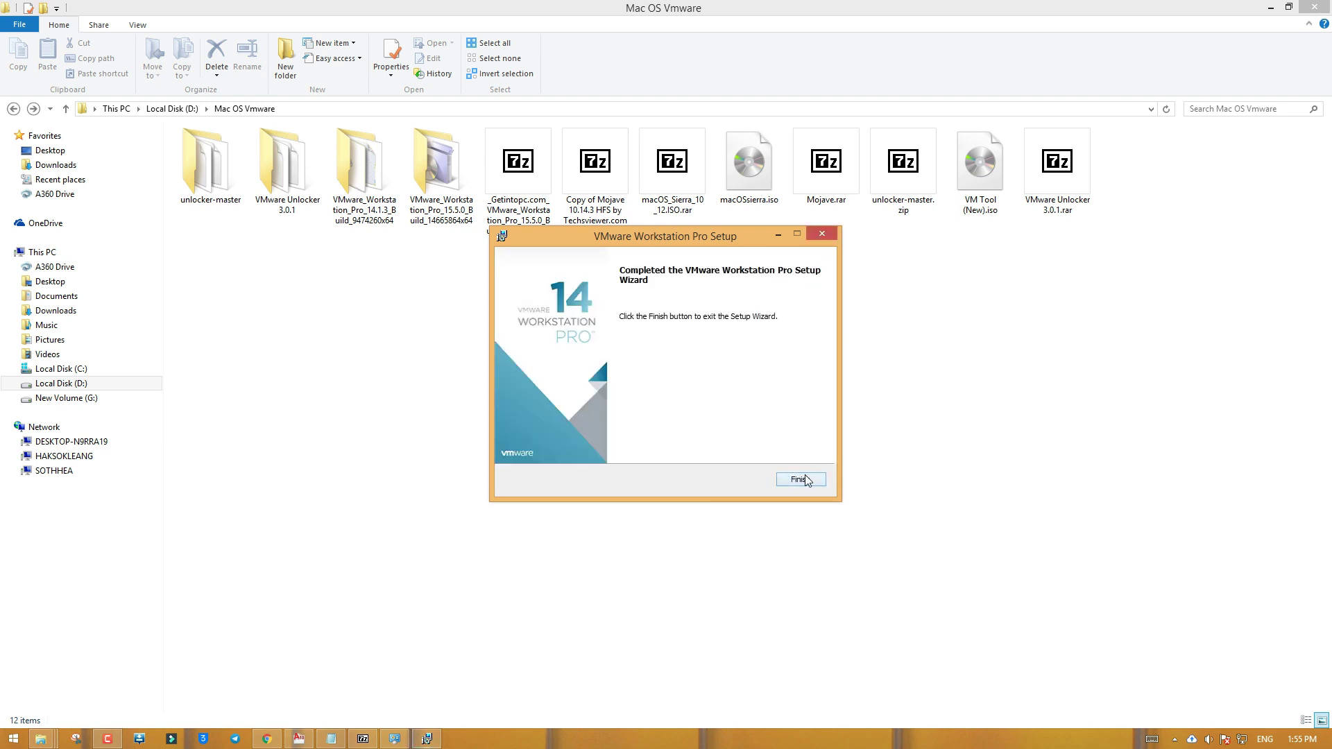
{"action": "left_click", "coordinate": [807, 480]}
{"action": "left_click", "coordinate": [722, 404]}
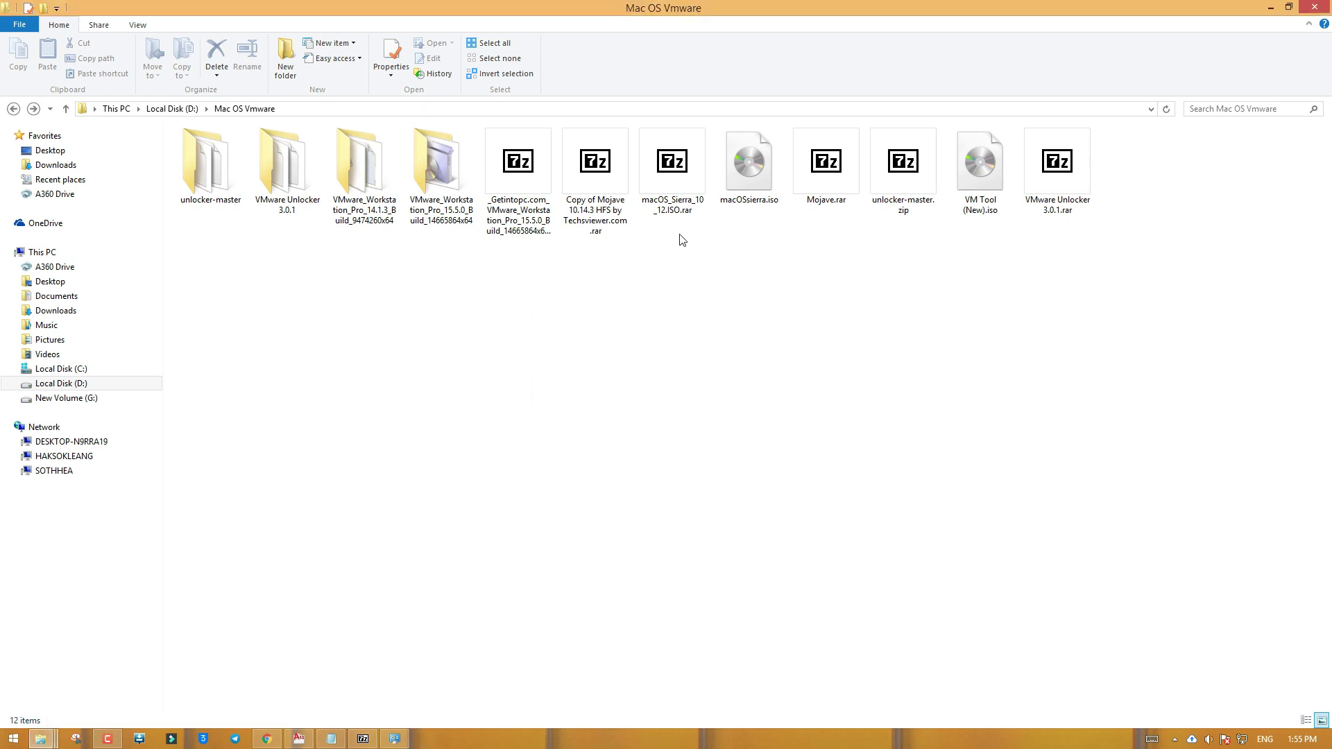
Extract the vmdk from the Copy of Mojave 10.14.3 HFS archive into the Mac OS Vmware folder
{"action": "double_click", "coordinate": [605, 177]}
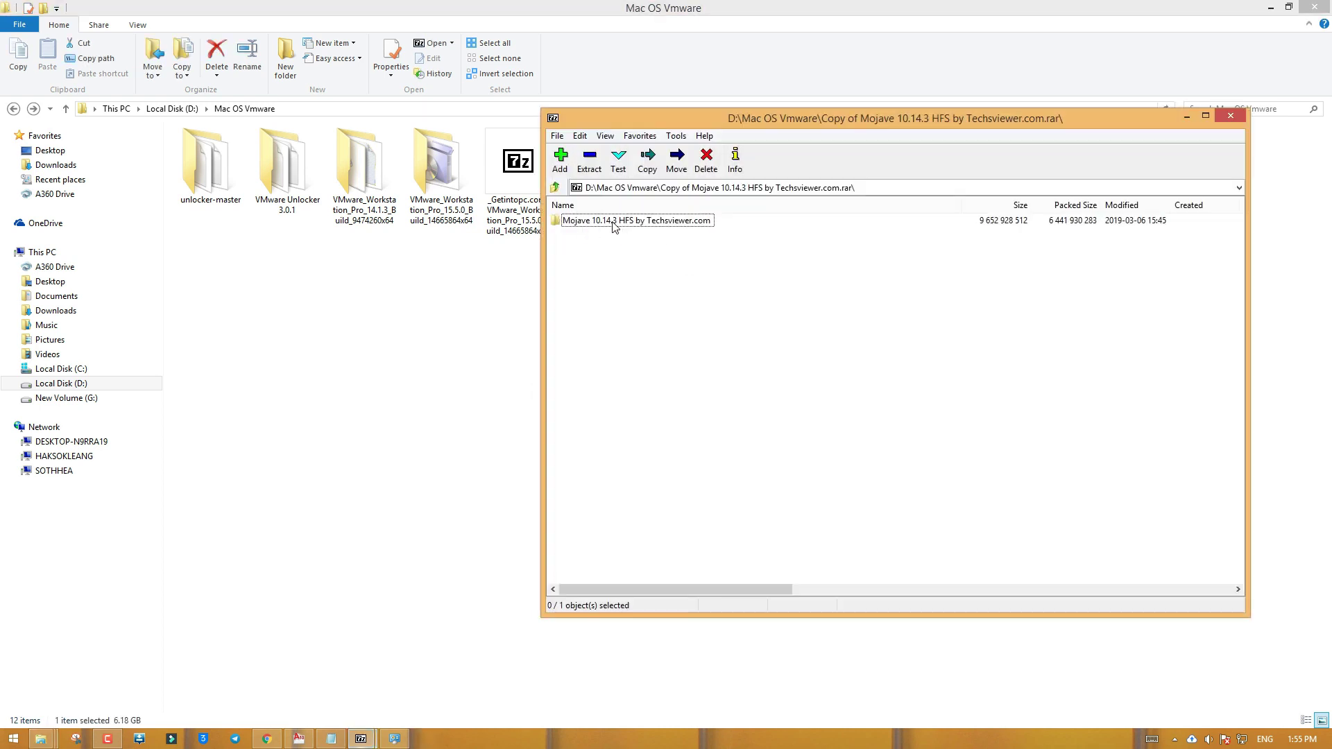
{"action": "double_click", "coordinate": [613, 222]}
{"action": "left_click_drag", "start_coordinate": [614, 223], "coordinate": [463, 333]}
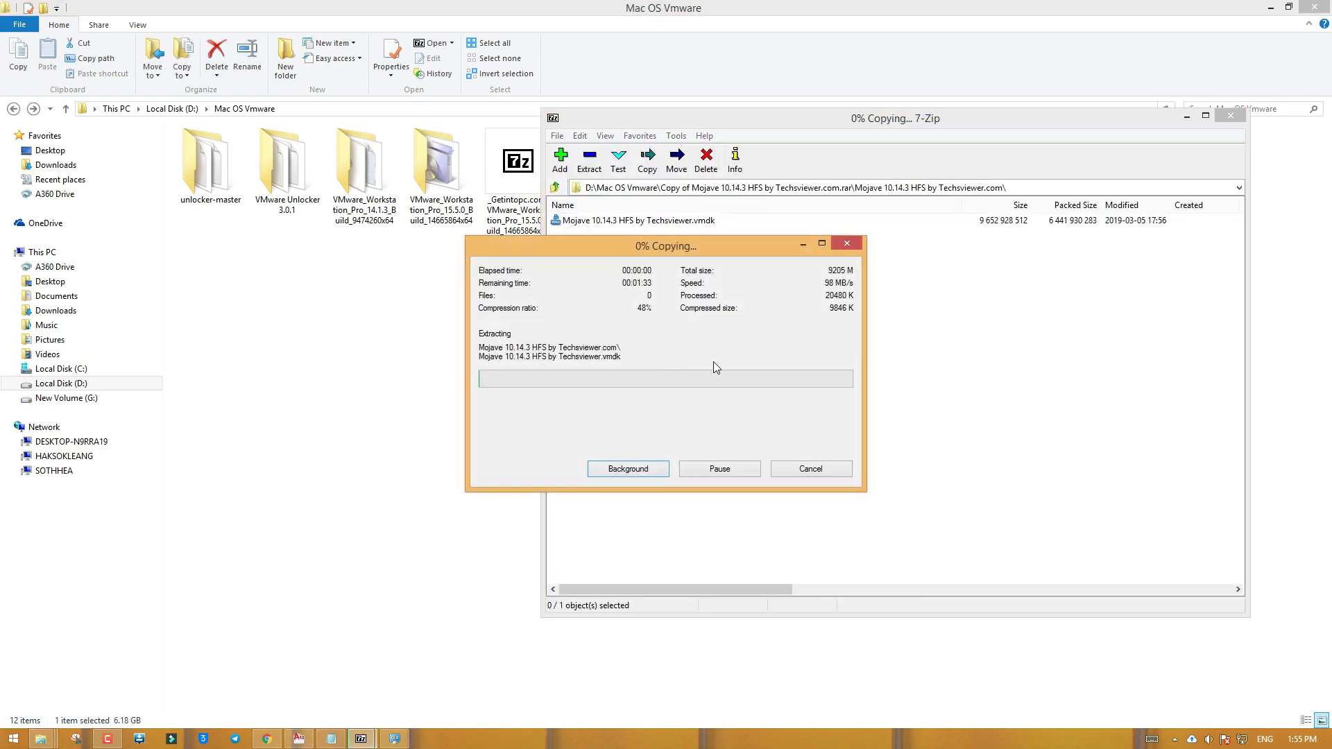
Refresh the Mac OS Vmware folder and show the Windows desktop
{"action": "left_click", "coordinate": [395, 386]}
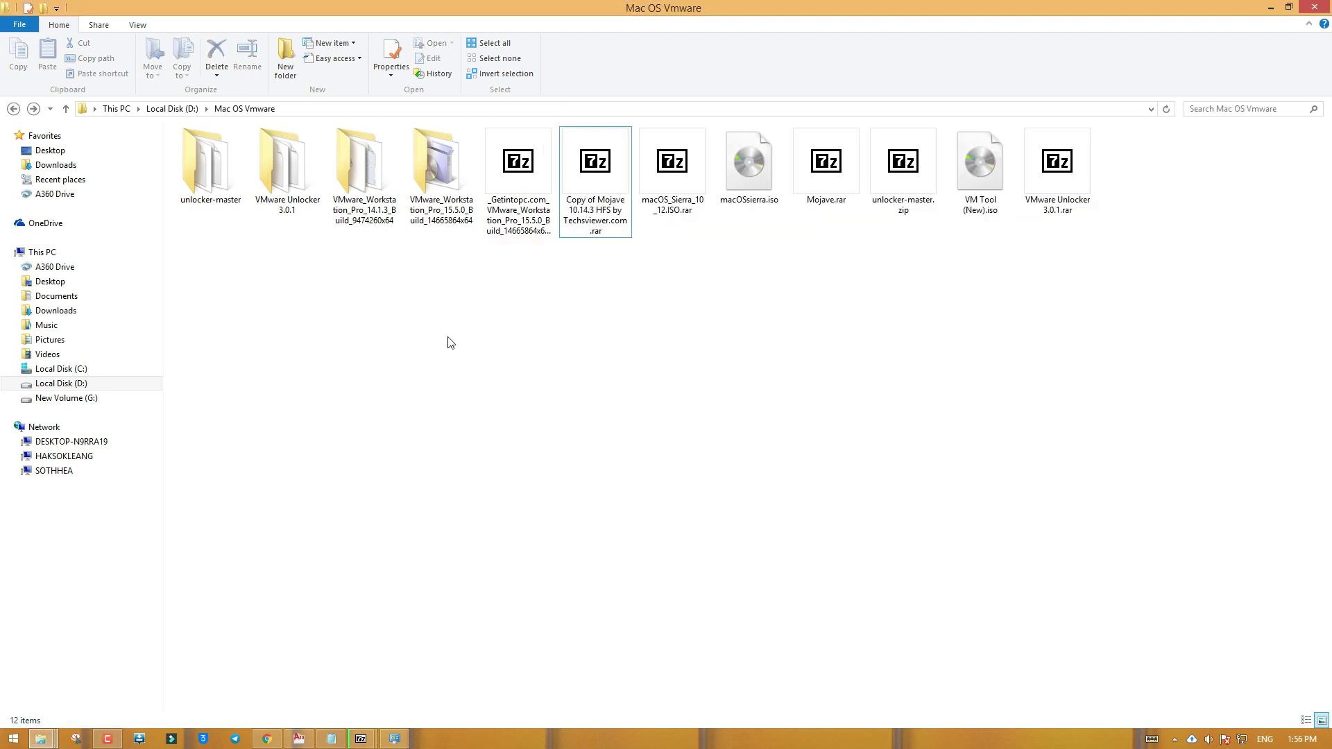
{"action": "right_click", "coordinate": [448, 342]}
{"action": "left_click", "coordinate": [507, 390]}
{"action": "key", "text": "super+d"}
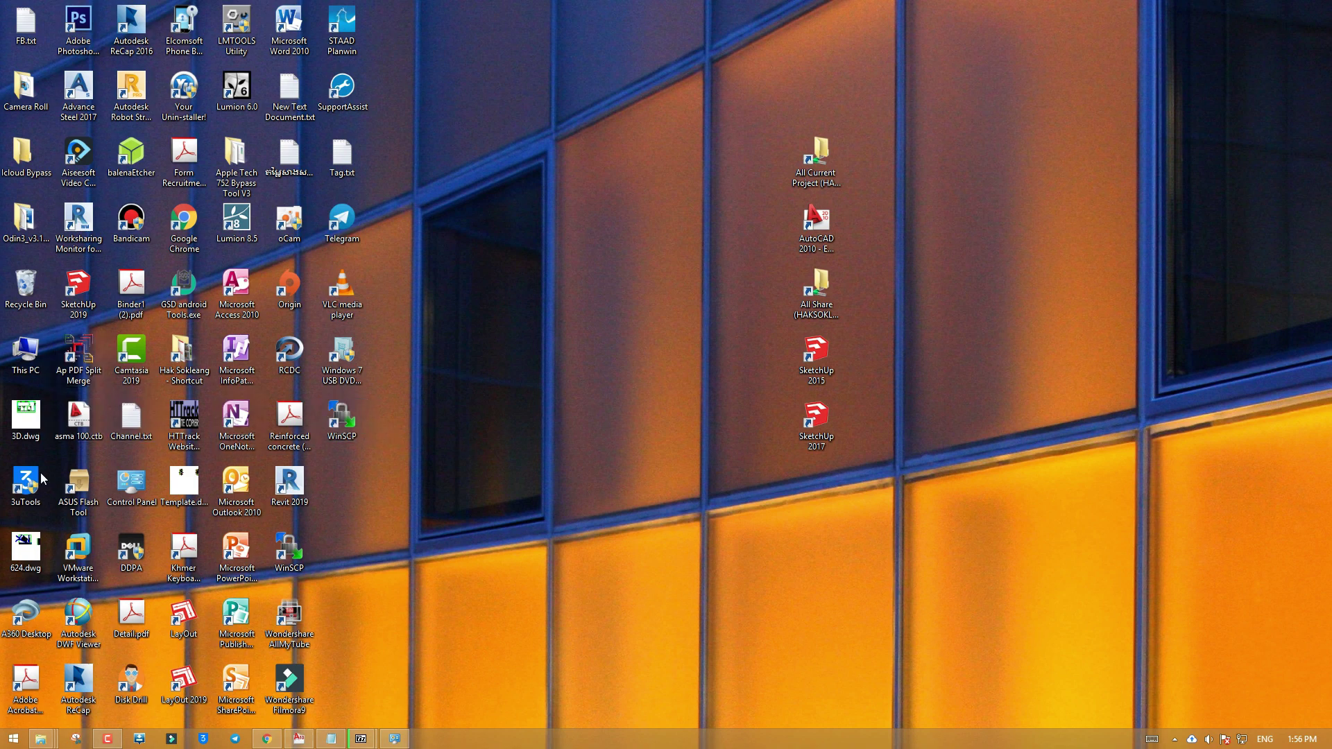
Launch VMware Workstation from its desktop shortcut
{"action": "left_click", "coordinate": [79, 551]}
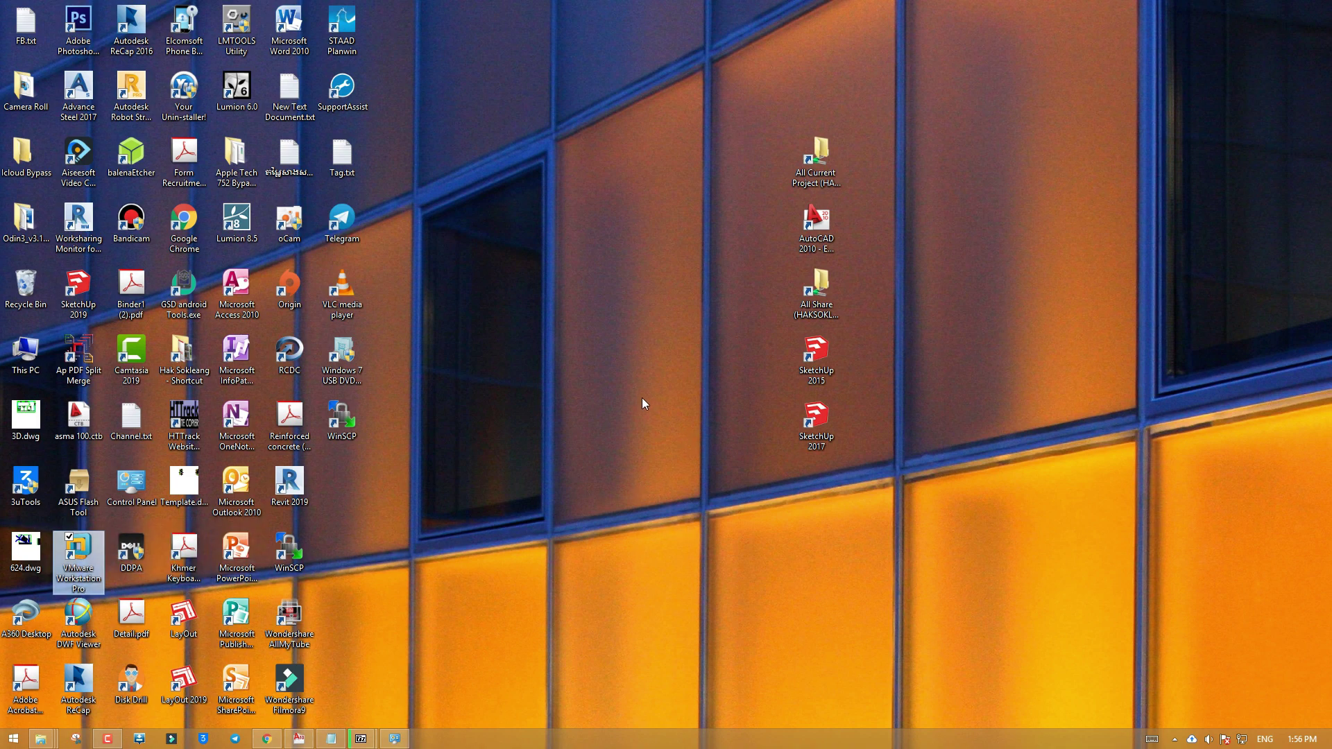
{"action": "key", "text": "Return"}
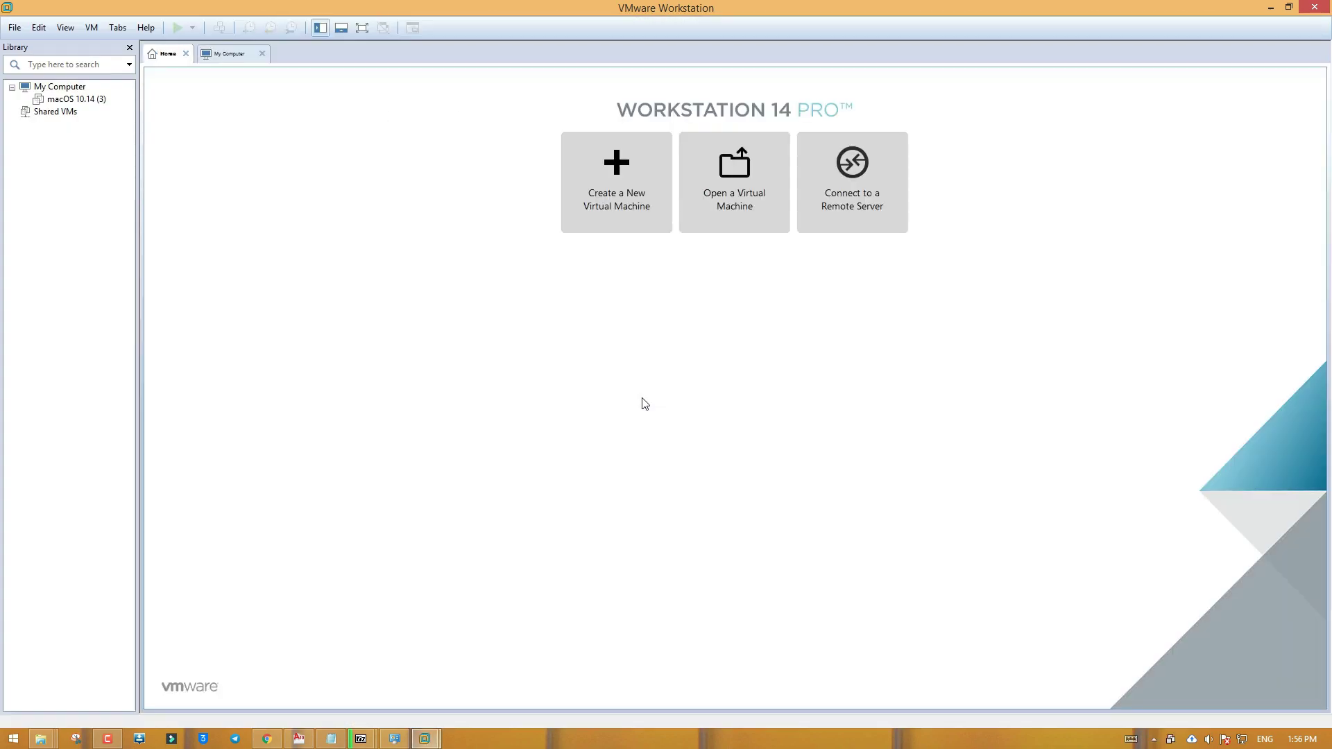
Advance the New Virtual Machine wizard to guest OS selection, find no macOS option, and cancel
{"action": "left_click", "coordinate": [633, 190]}
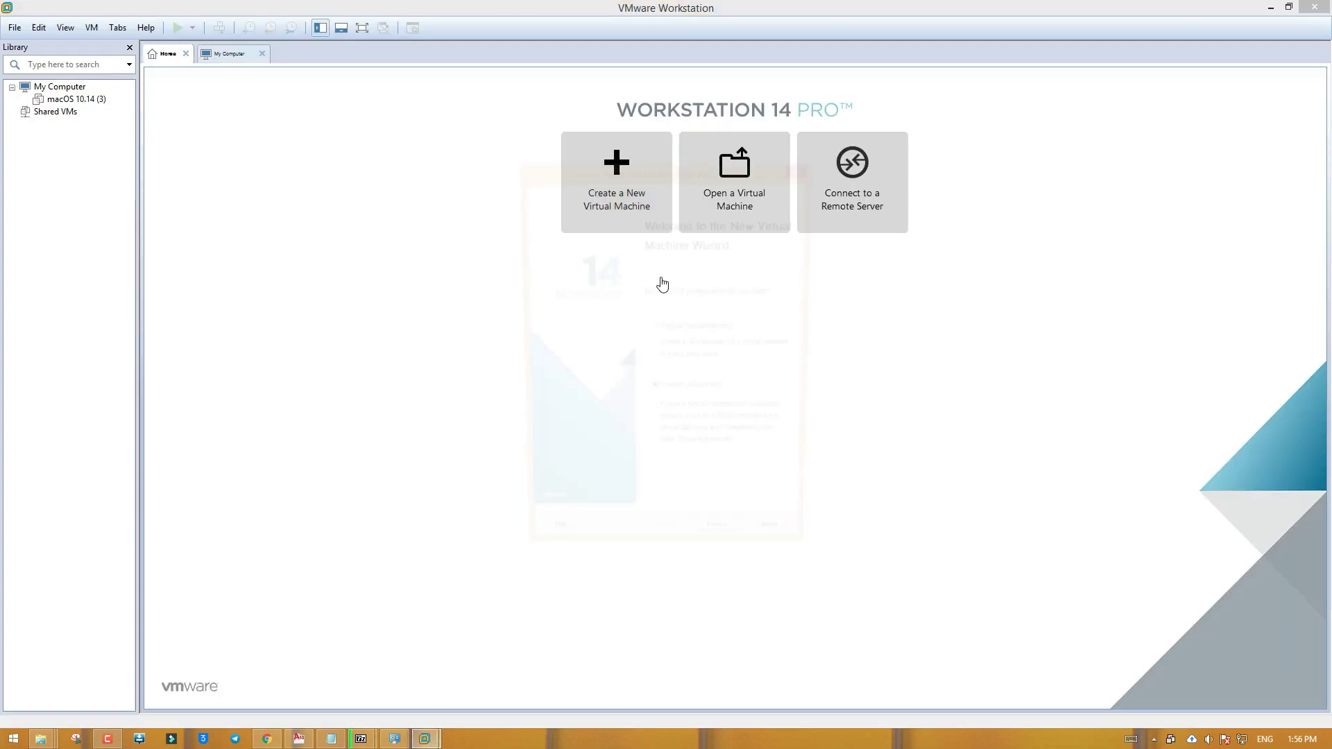
{"action": "left_click", "coordinate": [728, 551]}
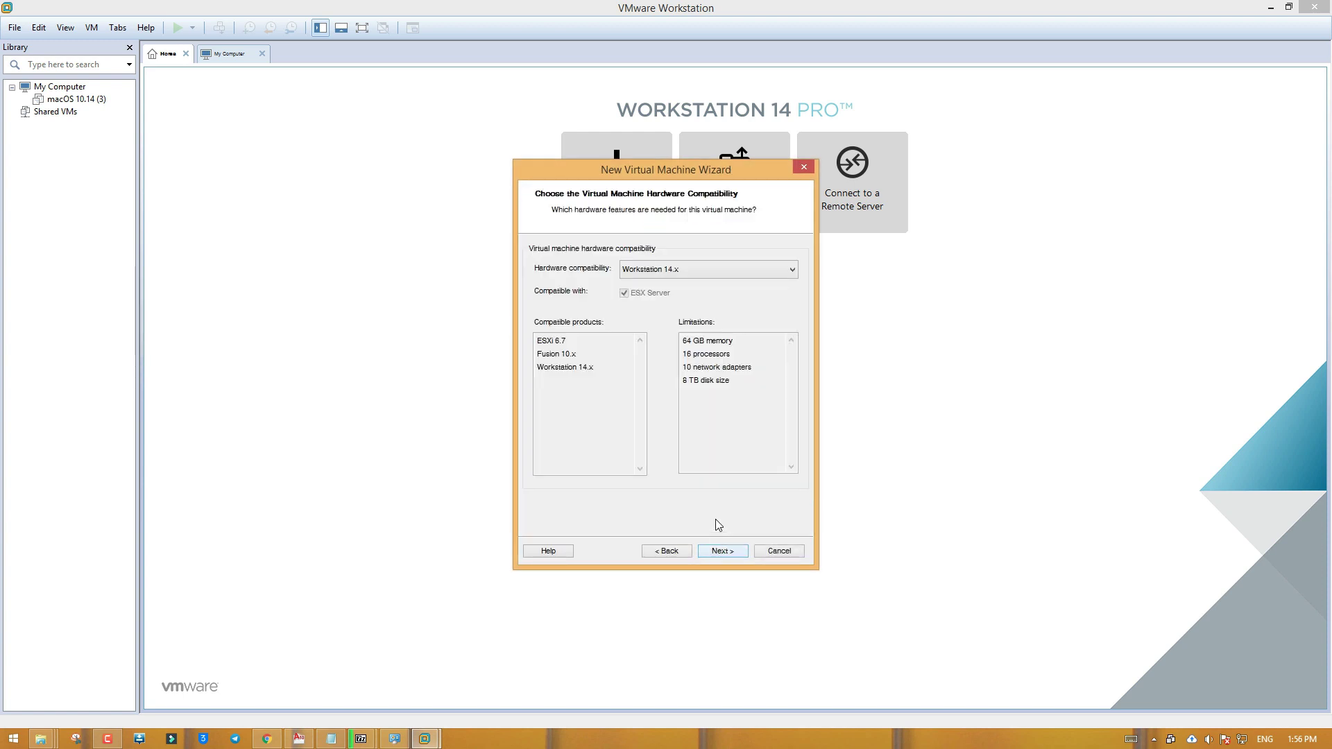
{"action": "left_click", "coordinate": [730, 552]}
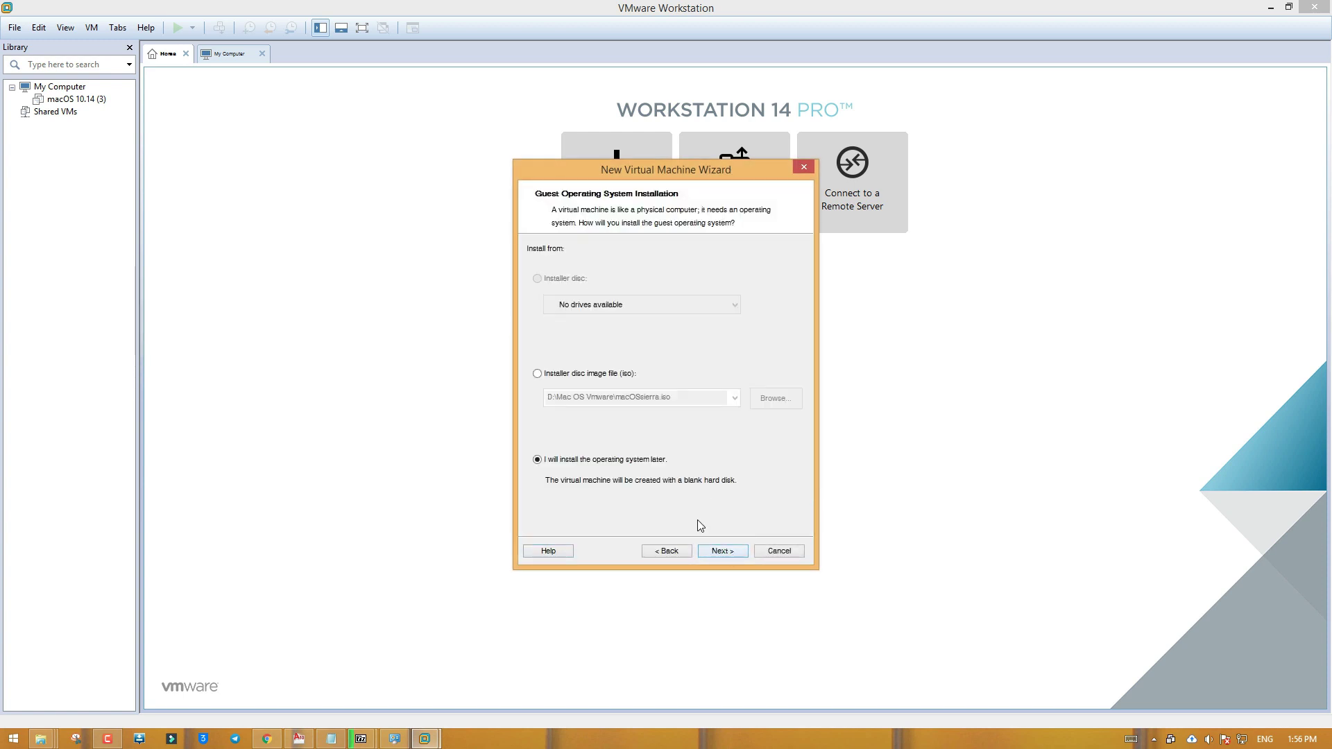
{"action": "left_click", "coordinate": [723, 553]}
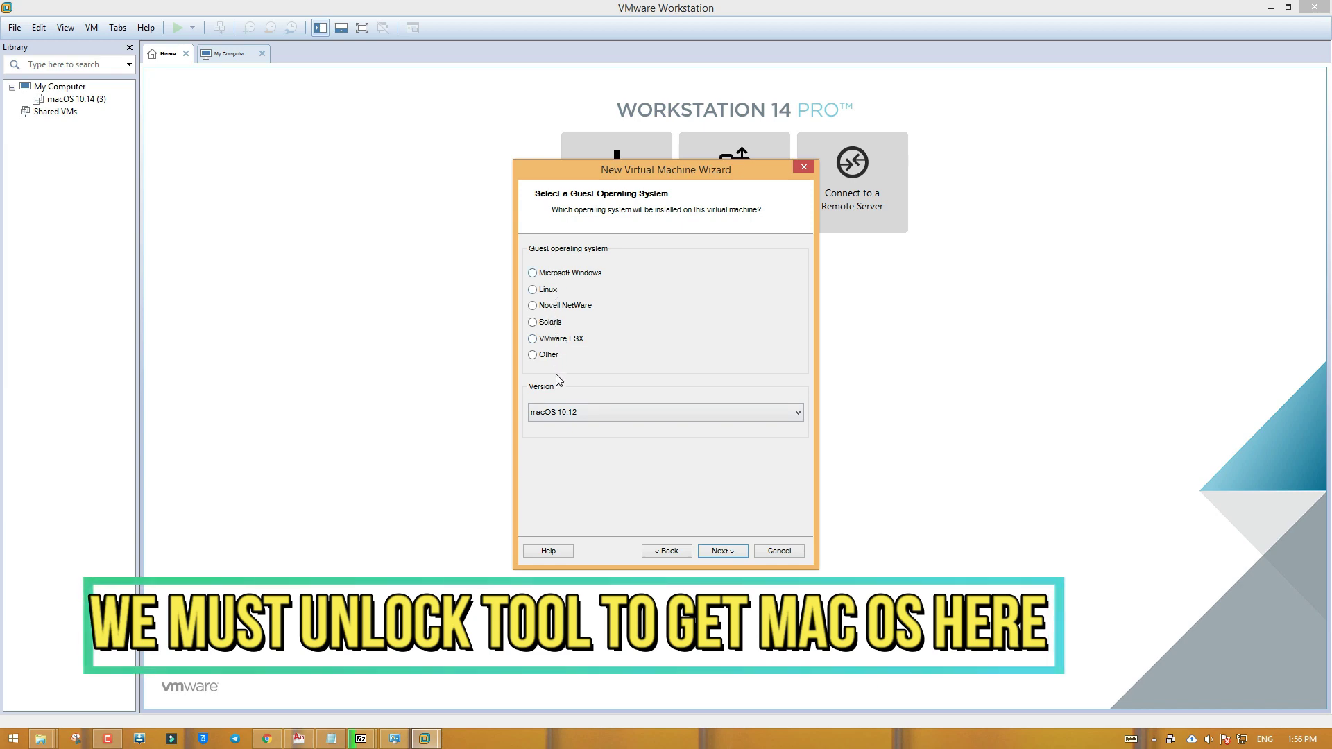
{"action": "left_click", "coordinate": [780, 552]}
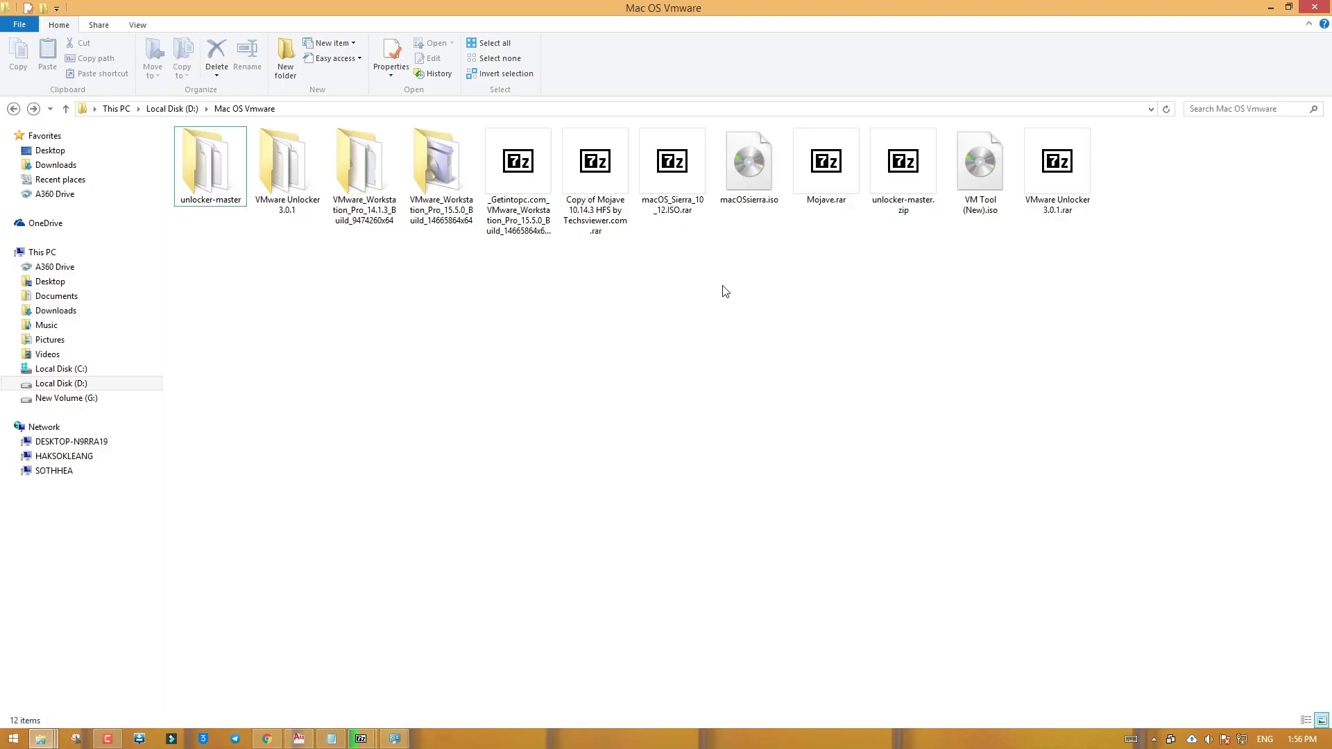
Refresh the folder, open unlocker-master and run win-install.cmd as administrator
{"action": "right_click", "coordinate": [559, 298]}
{"action": "left_click", "coordinate": [575, 339]}
{"action": "double_click", "coordinate": [218, 179]}
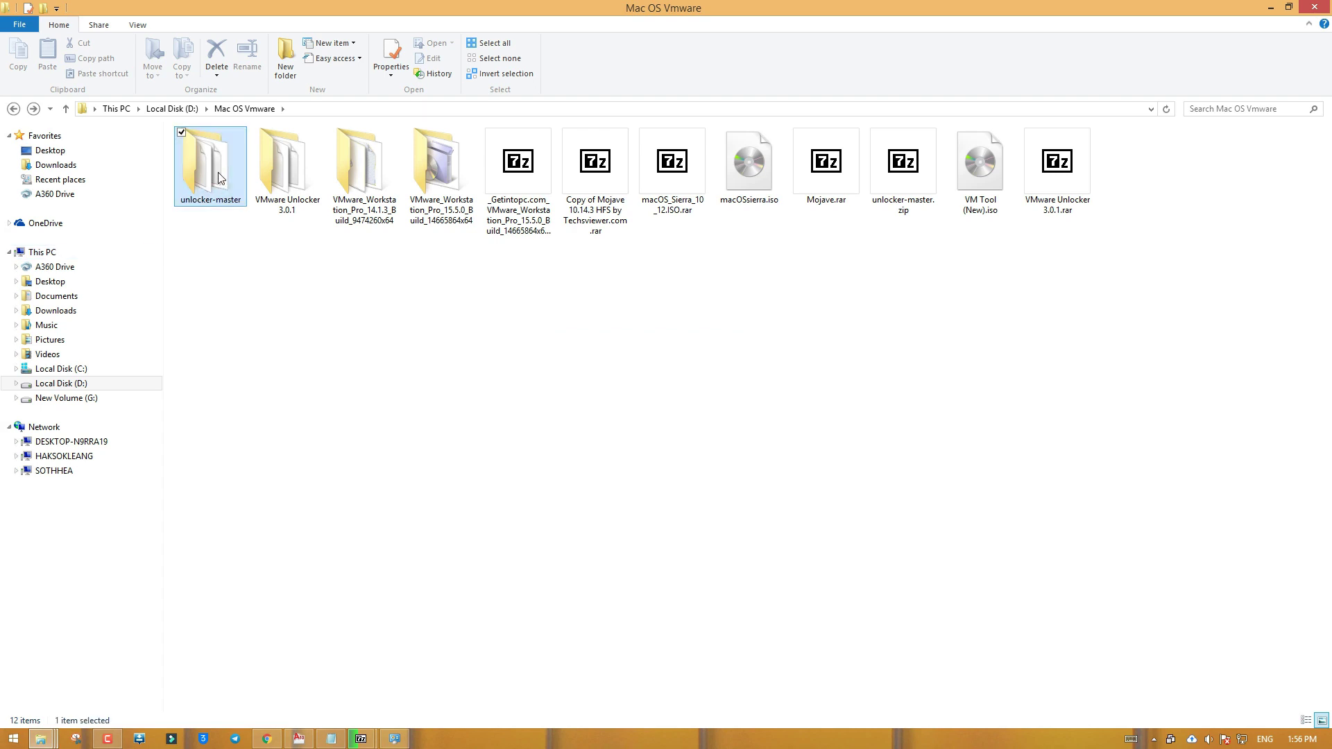
{"action": "left_click", "coordinate": [268, 413]}
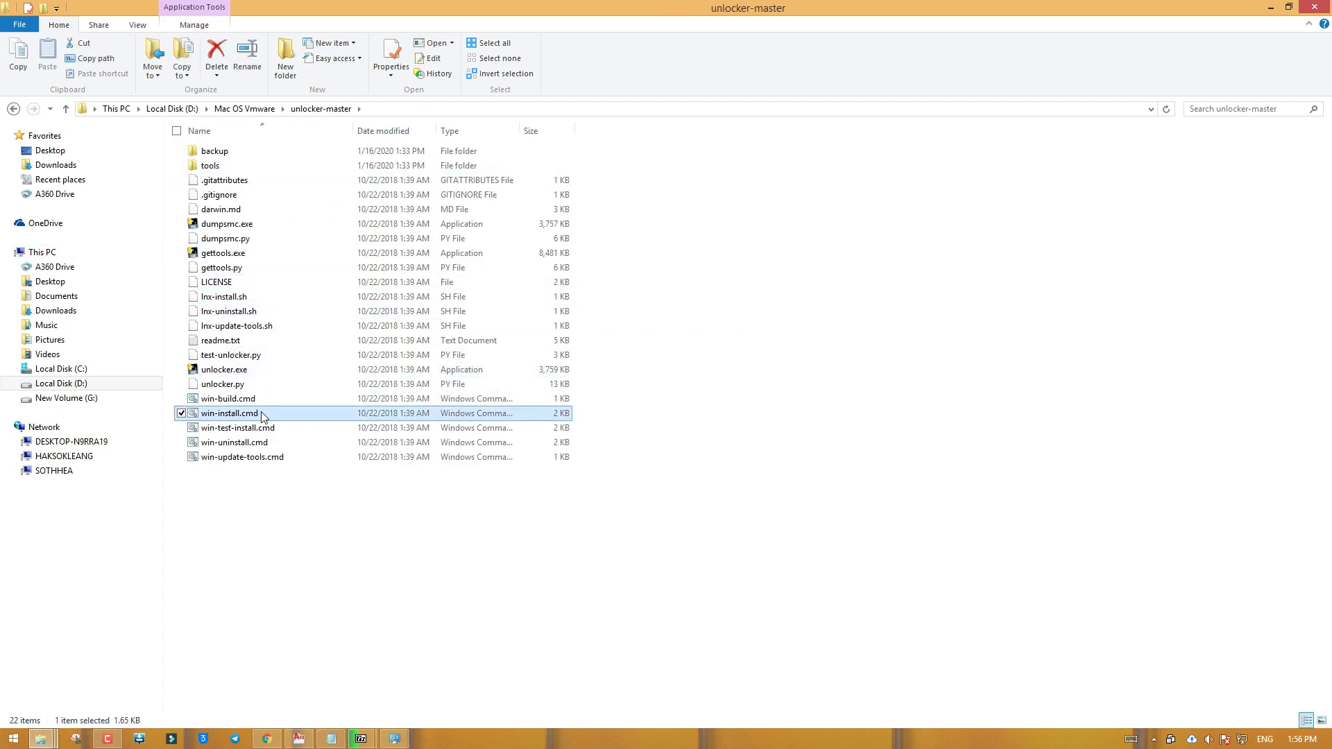
{"action": "right_click", "coordinate": [268, 412]}
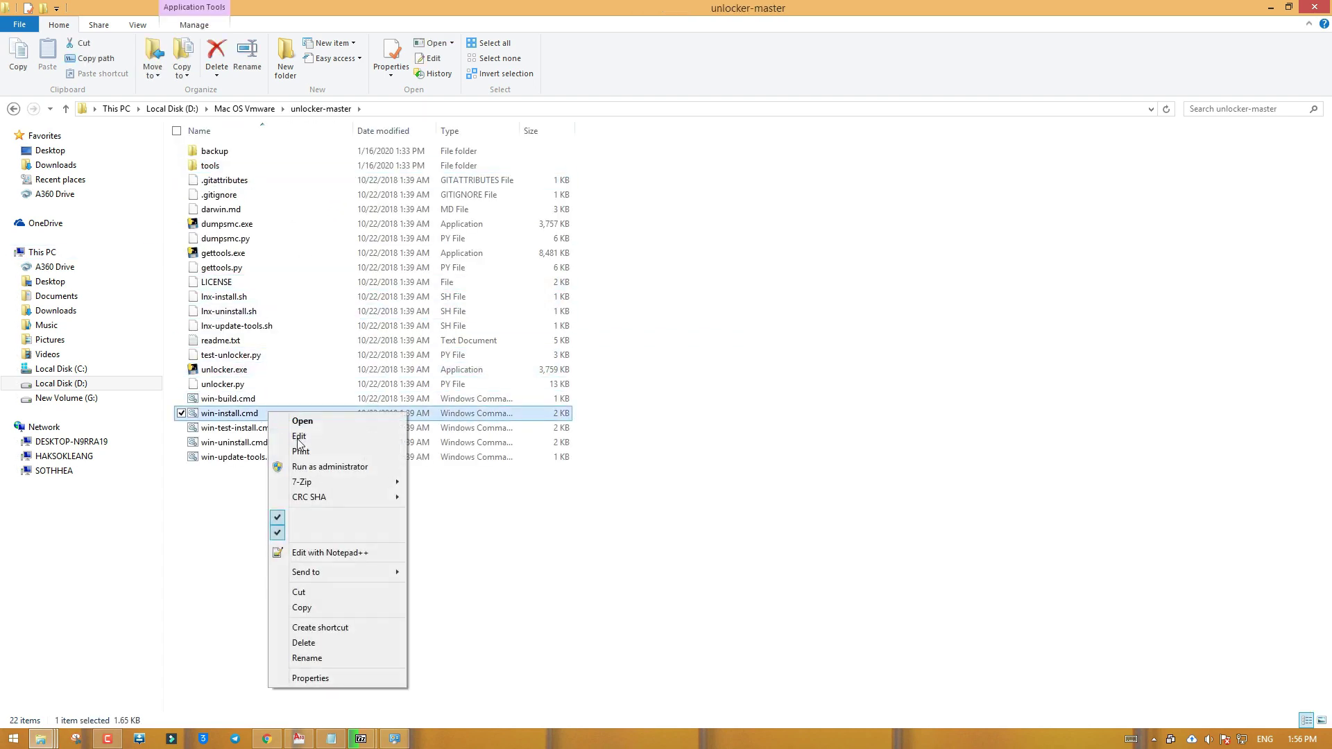
{"action": "left_click", "coordinate": [385, 467]}
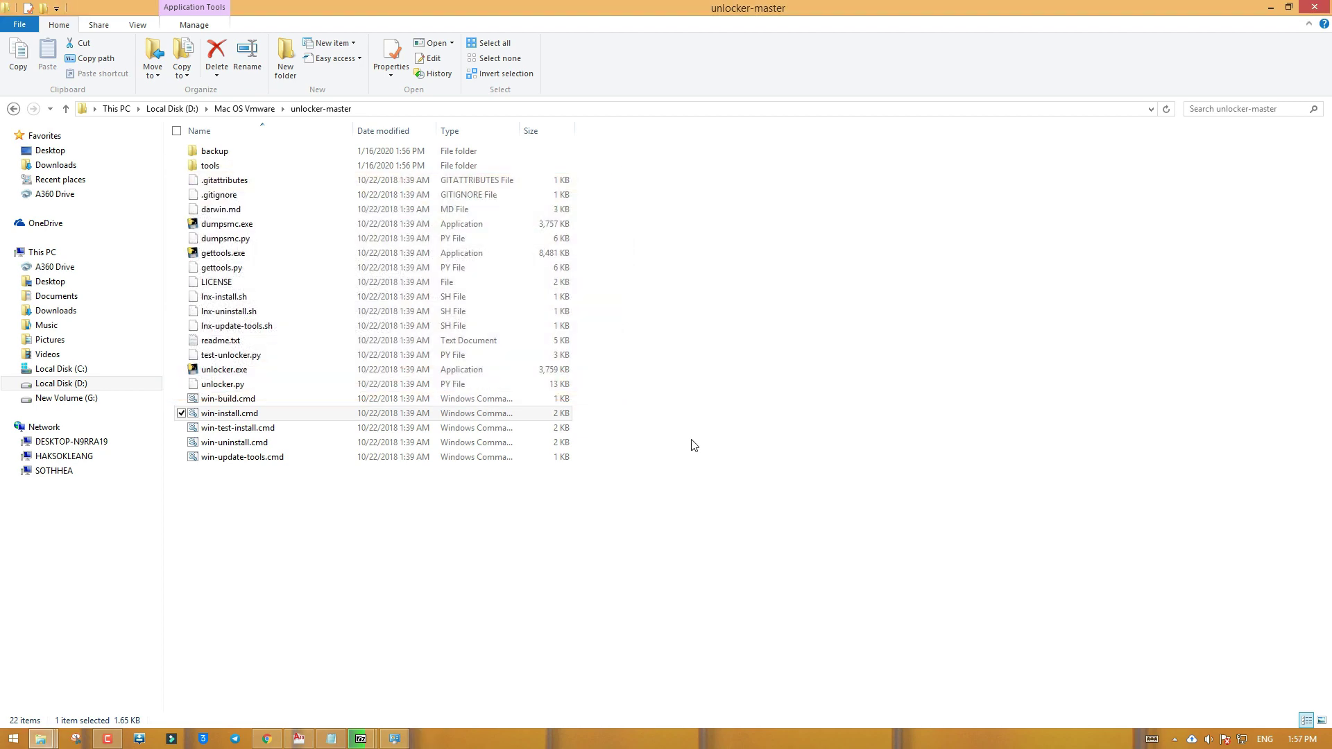
{"action": "key", "text": "super+d"}
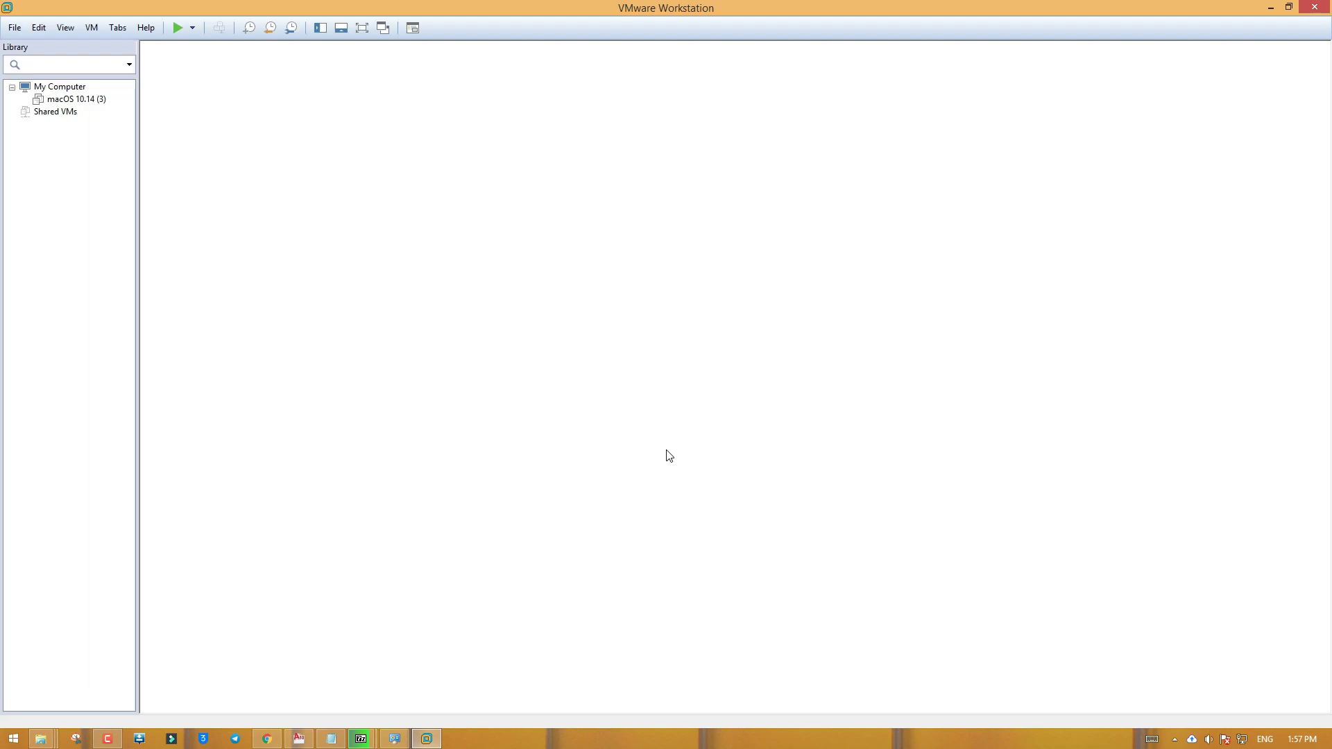
Start a custom new VM, Workstation 14.x compatibility, install OS later, macOS 10.14 guest
{"action": "left_click", "coordinate": [618, 198]}
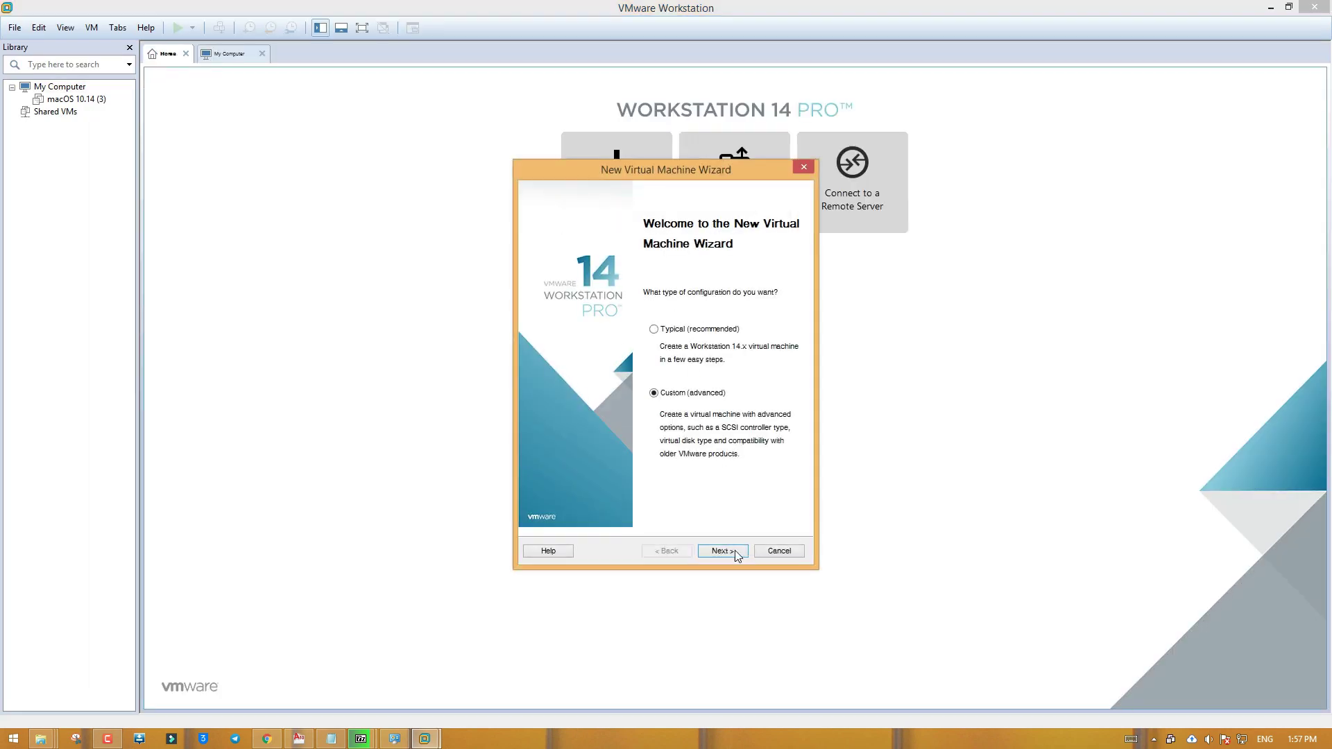
{"action": "left_click", "coordinate": [736, 555]}
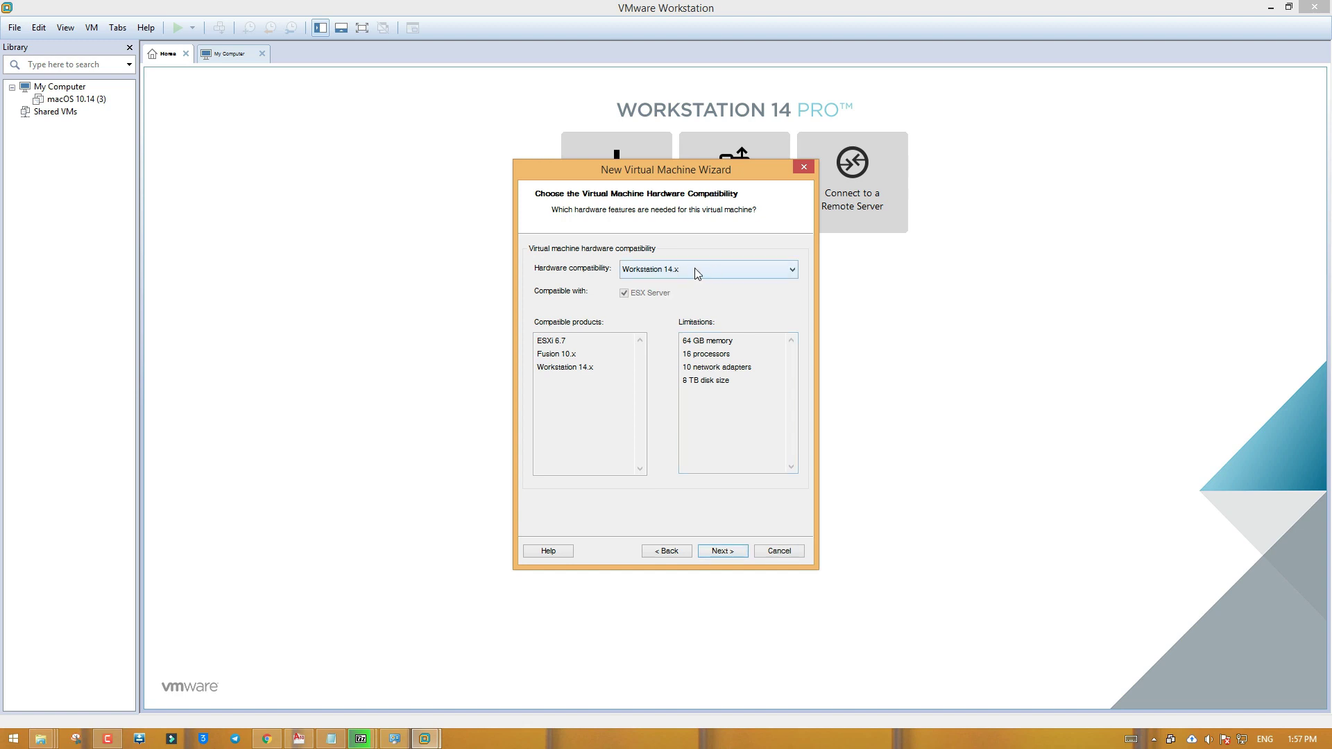
{"action": "left_click", "coordinate": [722, 551]}
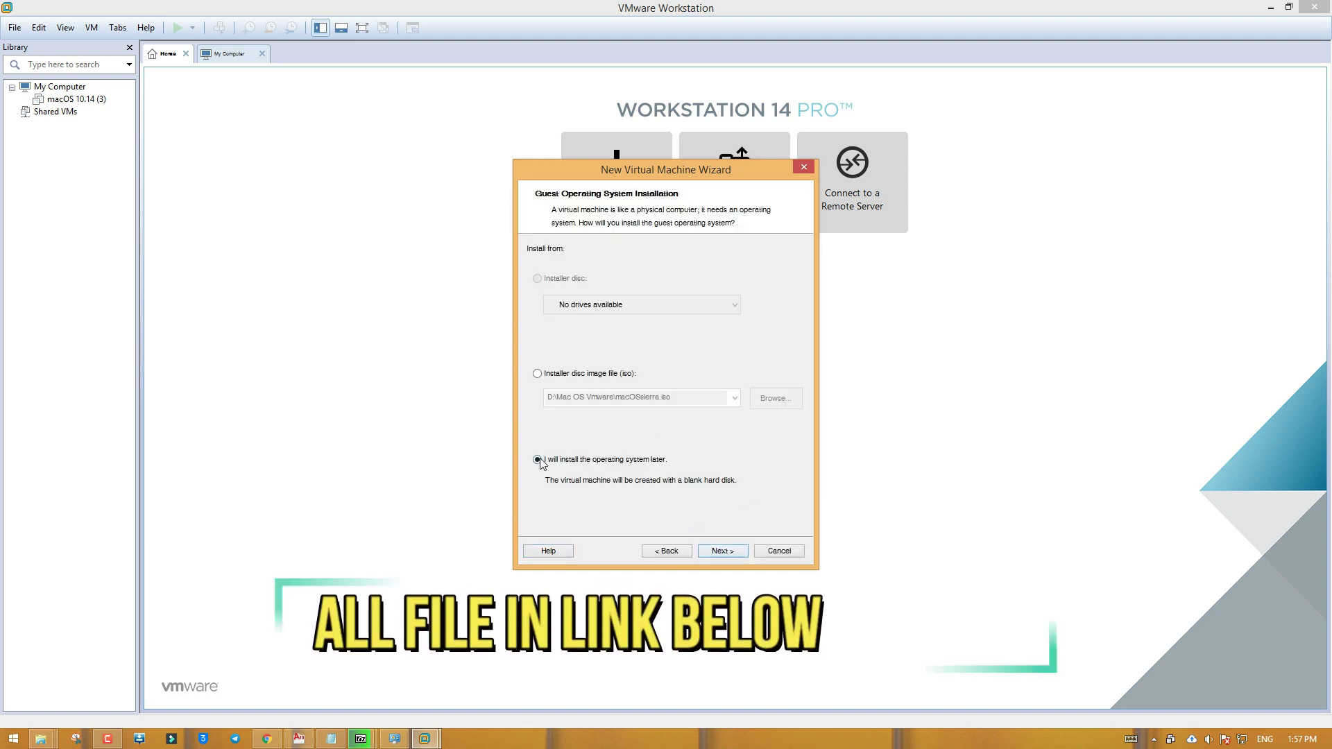
{"action": "left_click", "coordinate": [722, 551]}
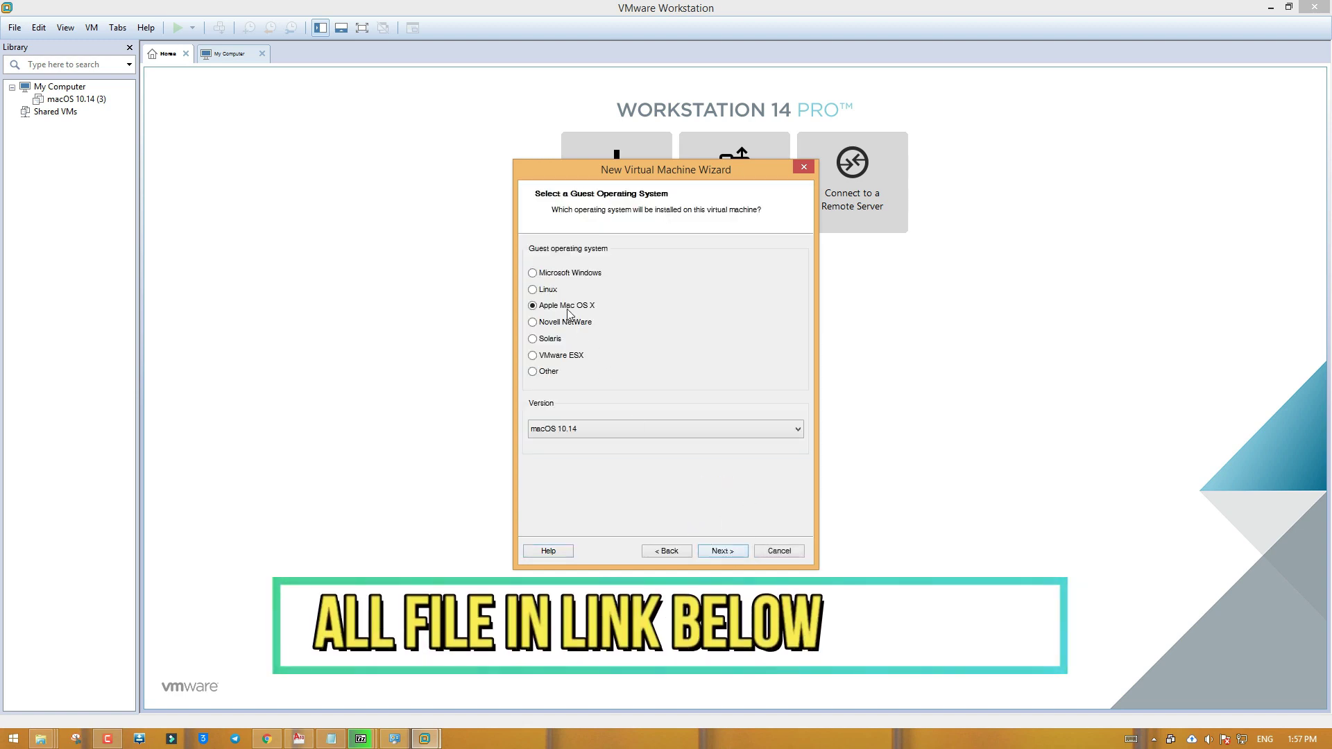
{"action": "left_click", "coordinate": [615, 428]}
{"action": "left_click", "coordinate": [630, 440]}
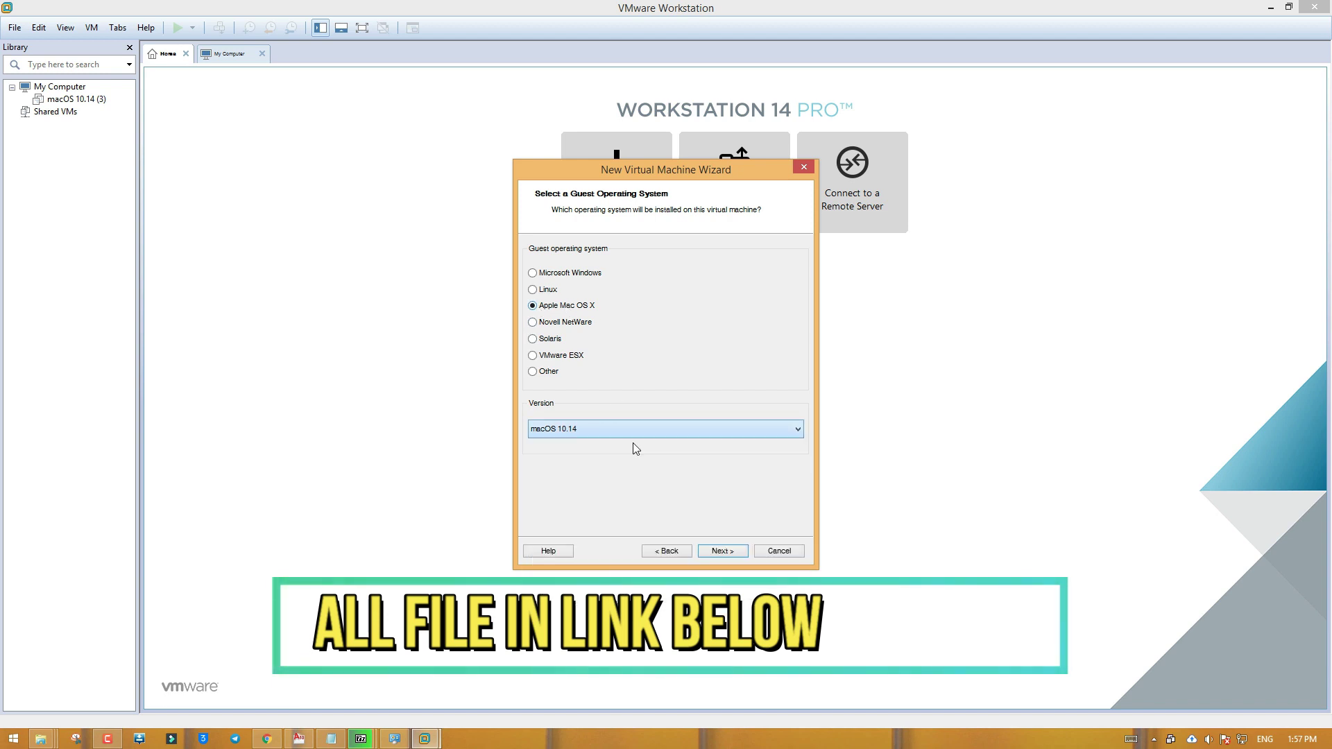
{"action": "left_click", "coordinate": [717, 550]}
Name the VM 'macOS 10.14 Test' and set 4 cores per processor
{"action": "left_click", "coordinate": [585, 275]}
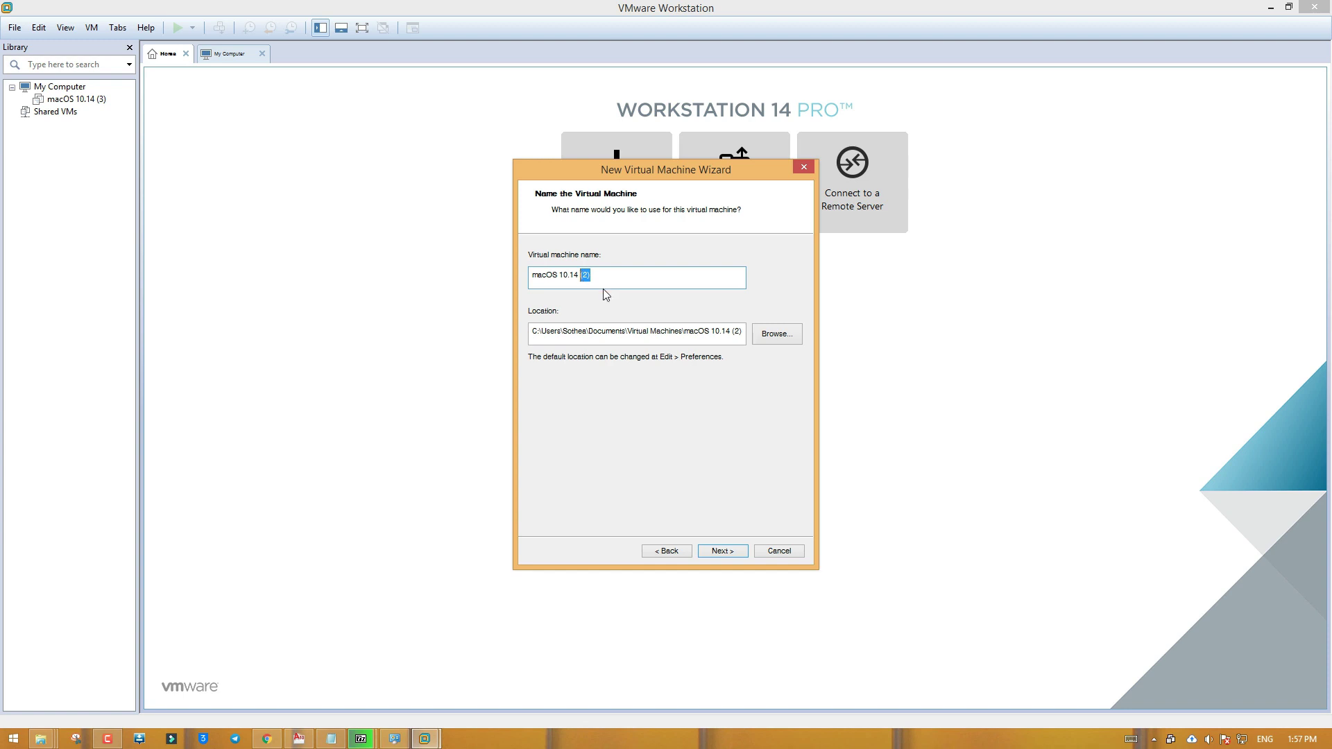
{"action": "type", "text": "Test"}
{"action": "left_click", "coordinate": [715, 550]}
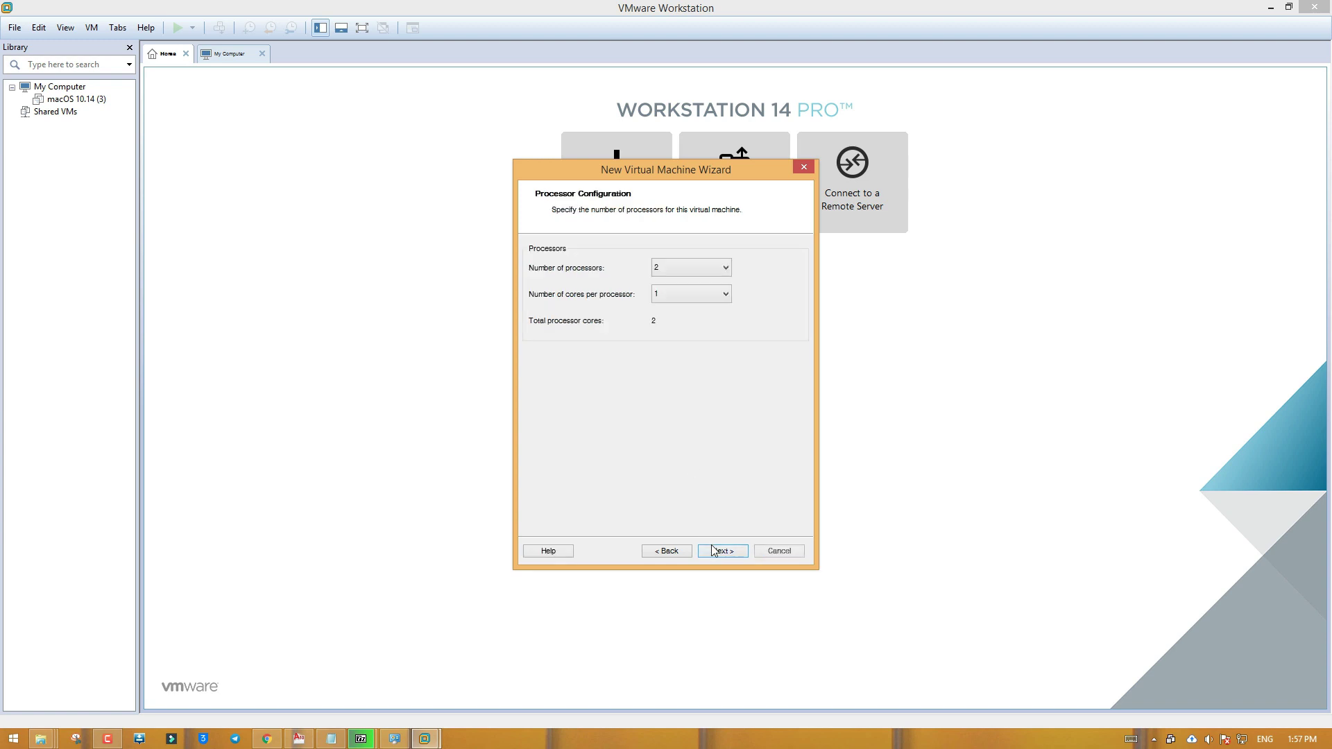
{"action": "left_click", "coordinate": [698, 296]}
{"action": "left_click", "coordinate": [678, 349]}
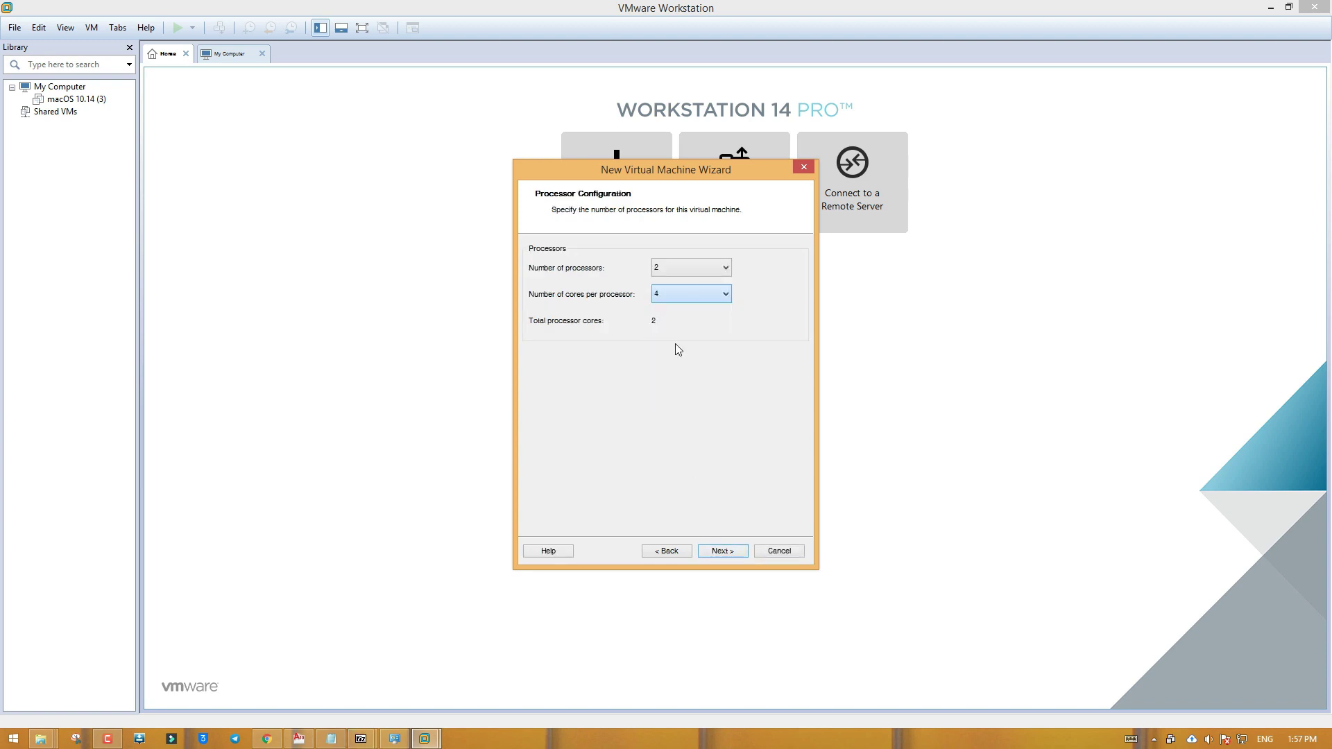
{"action": "left_click", "coordinate": [723, 551]}
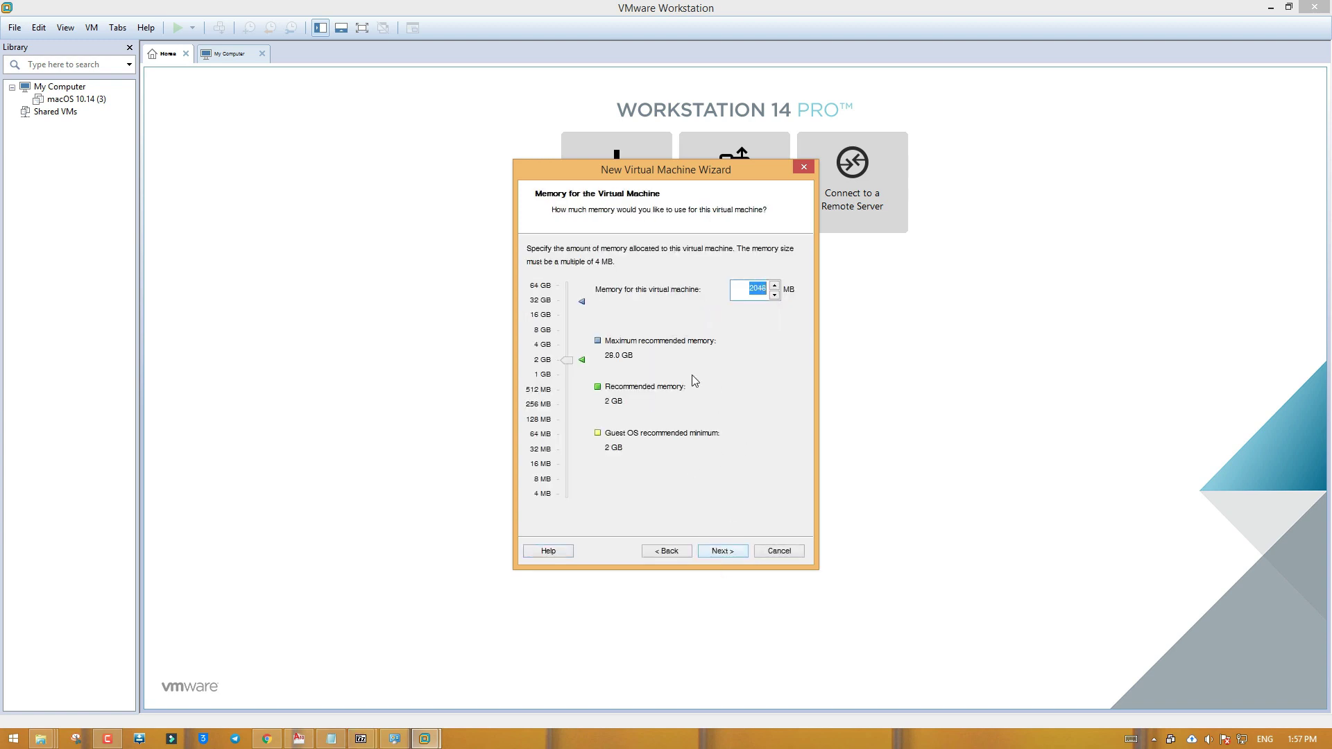
Set the VM's memory to about 8 GB
{"action": "left_click", "coordinate": [568, 356]}
{"action": "left_click_drag", "start_coordinate": [570, 357], "coordinate": [574, 336]}
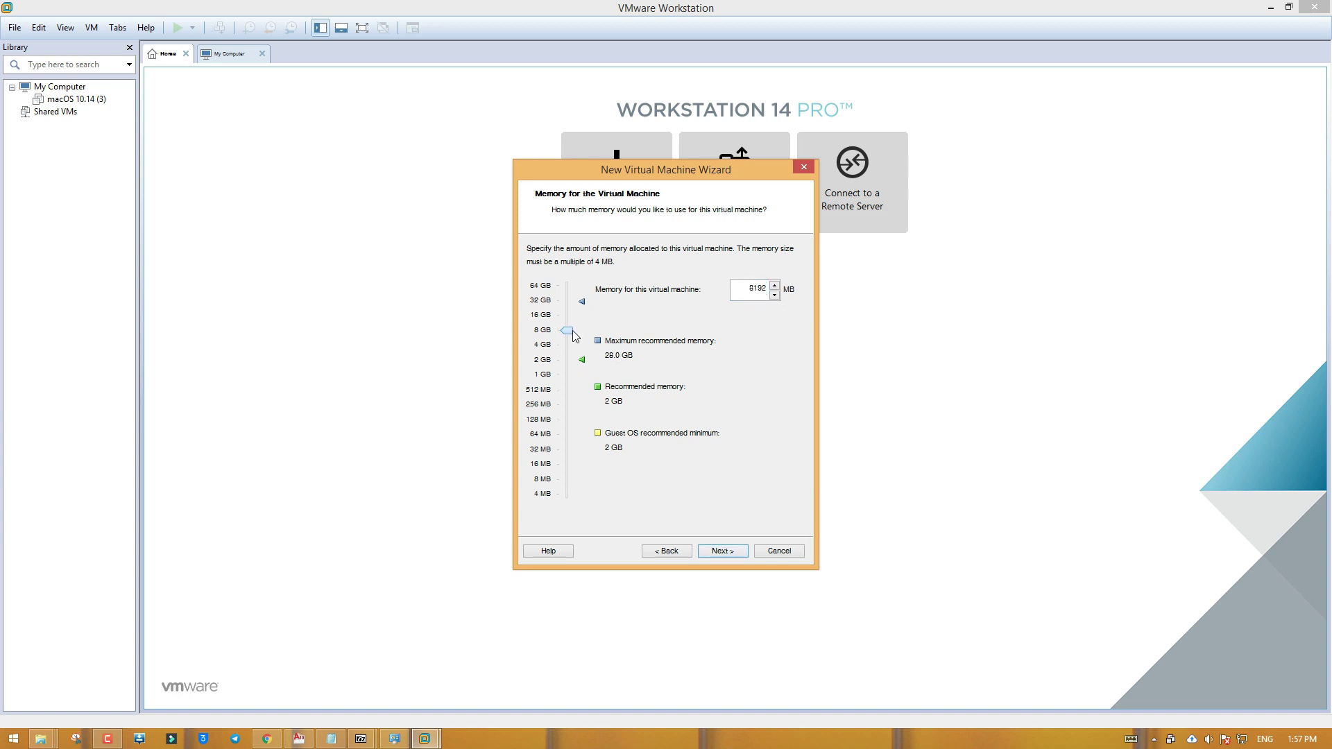
{"action": "left_click", "coordinate": [722, 551]}
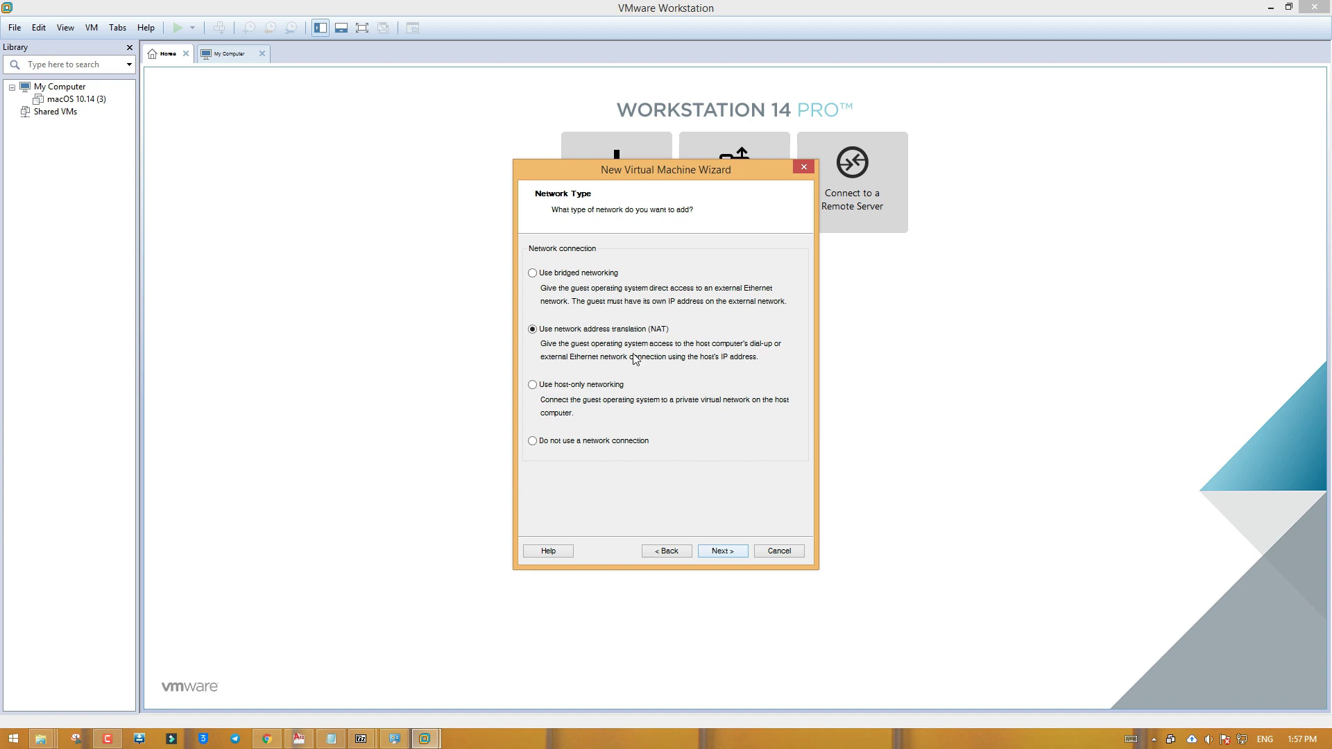
Keep NAT, LSI Logic, SATA and a new 40 GB disk, then finish creating the VM
{"action": "left_click", "coordinate": [719, 555]}
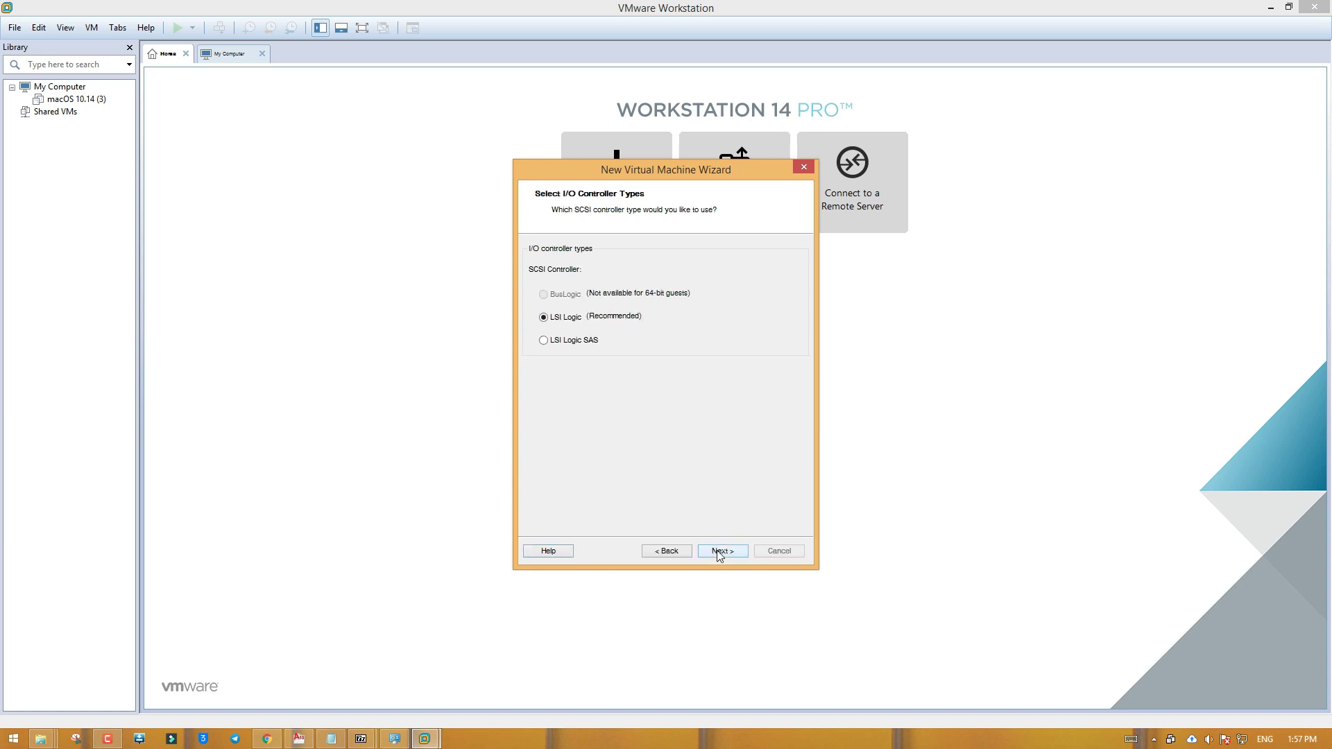
{"action": "left_click", "coordinate": [717, 555]}
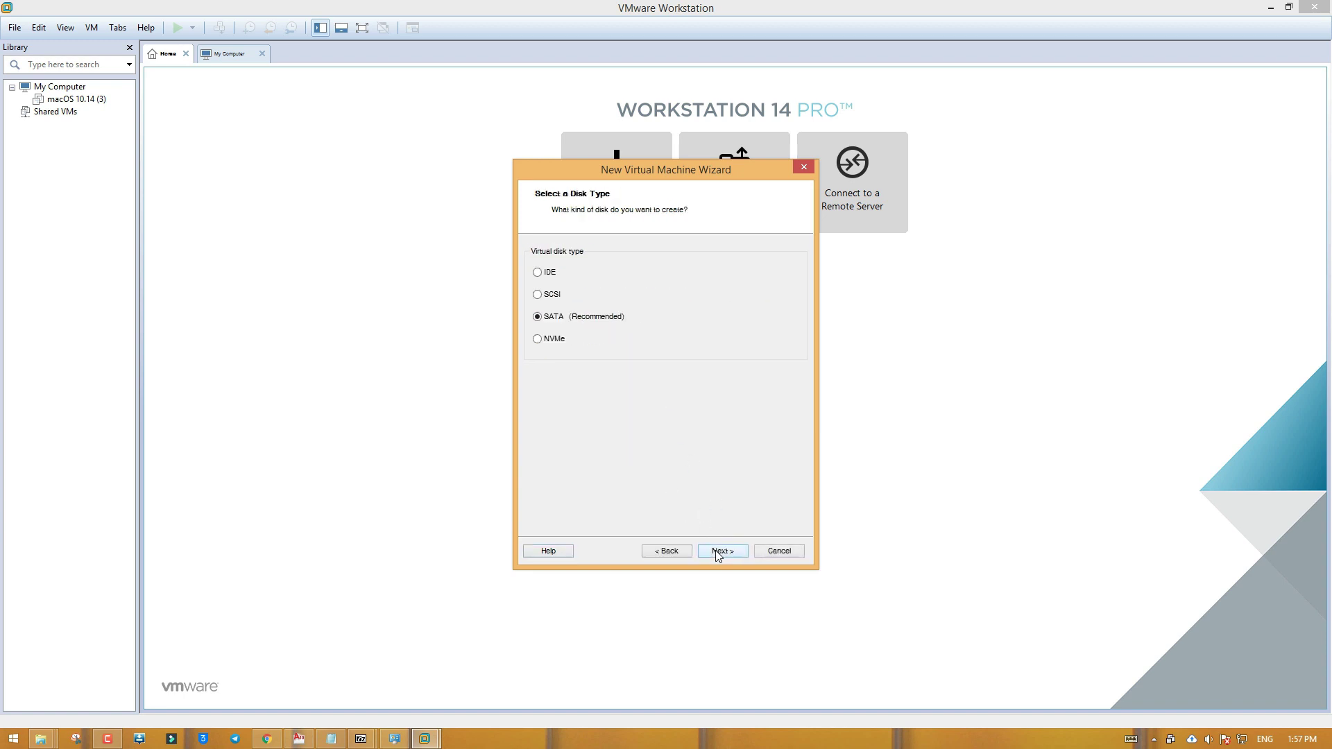
{"action": "left_click", "coordinate": [718, 555]}
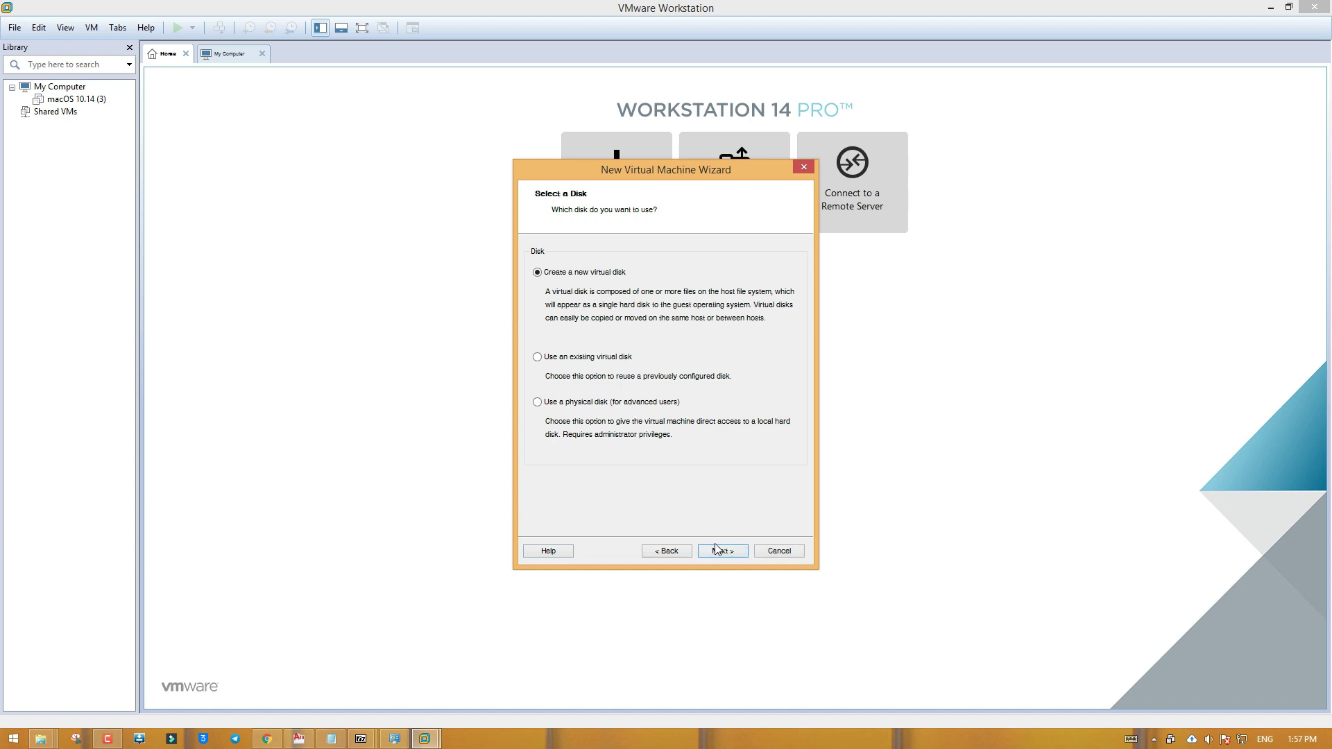
{"action": "left_click", "coordinate": [719, 551]}
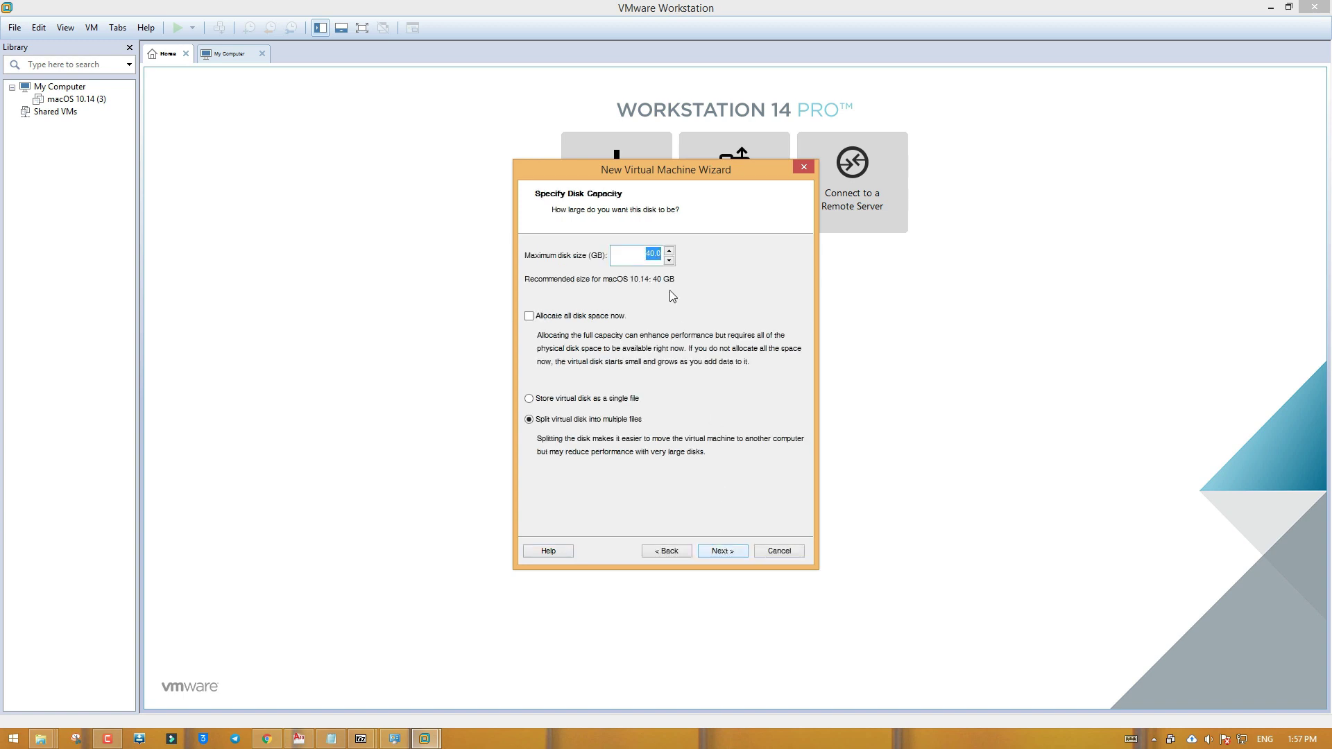
{"action": "left_click", "coordinate": [721, 552]}
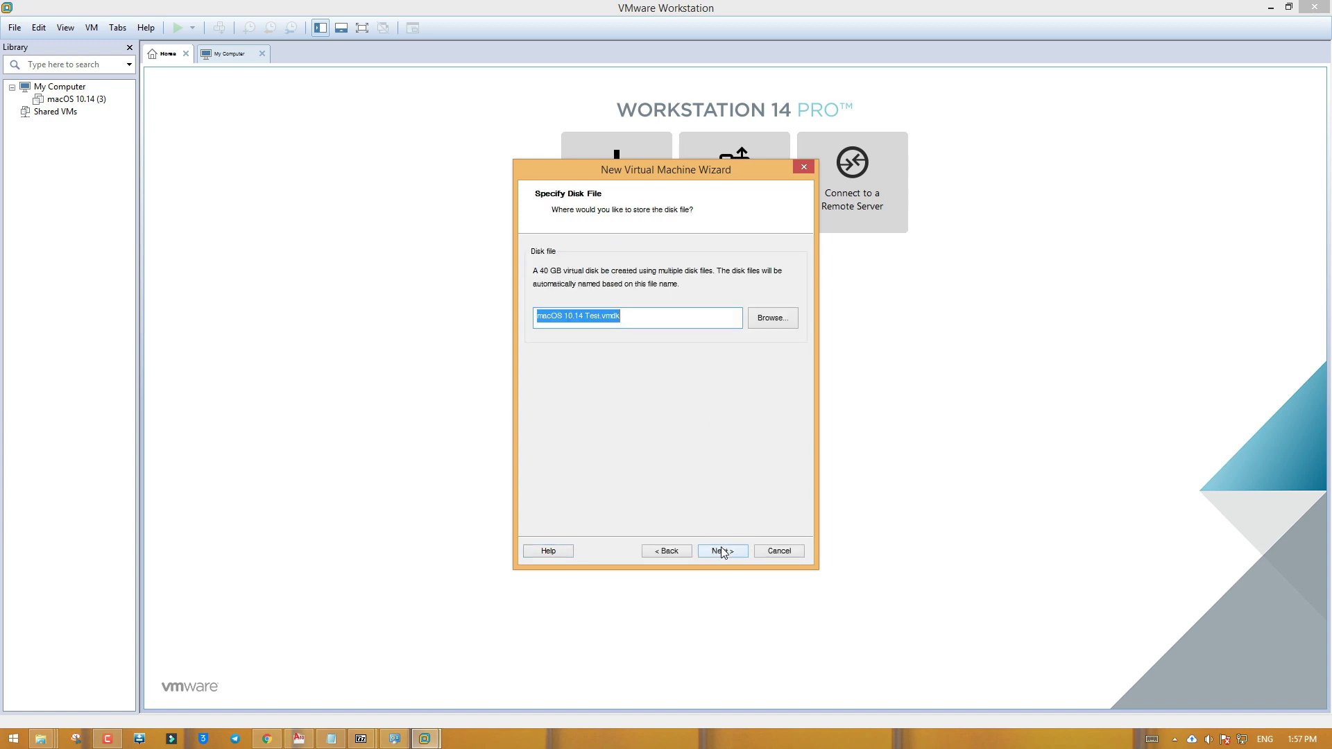
{"action": "left_click", "coordinate": [721, 551]}
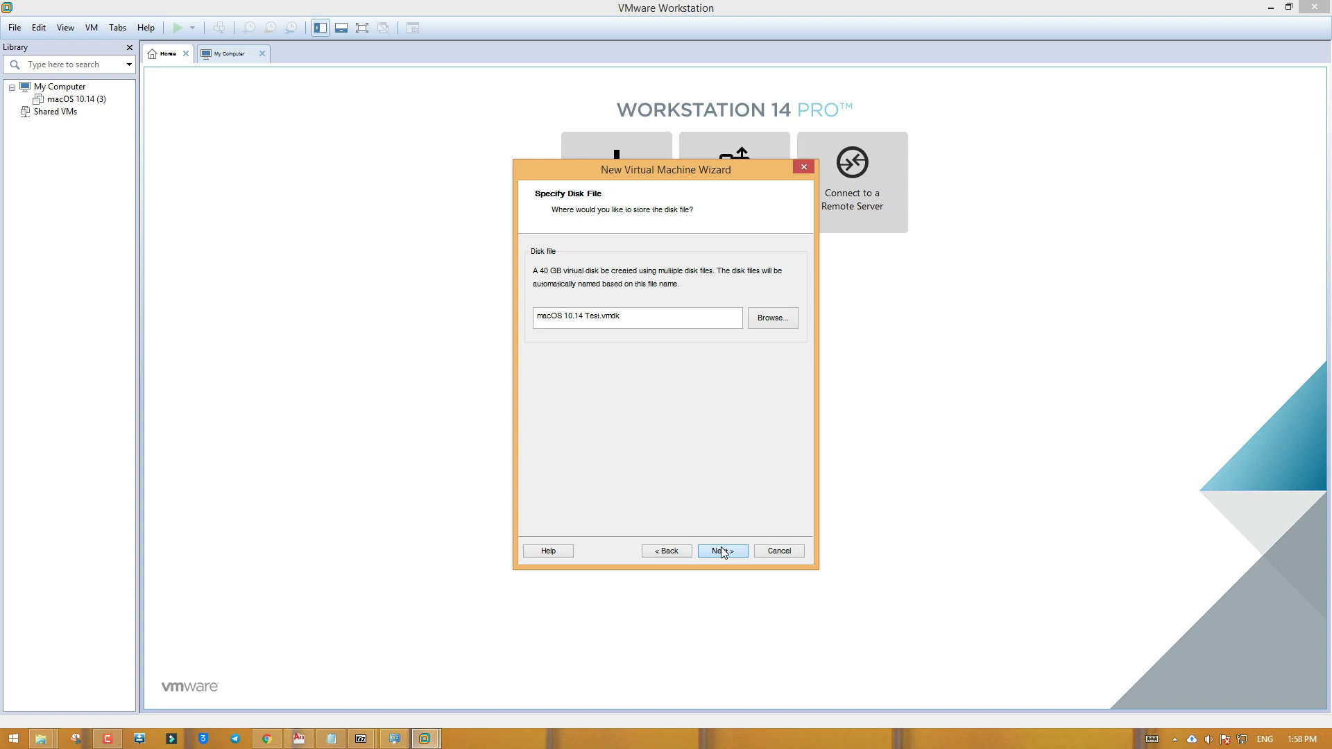
{"action": "left_click", "coordinate": [722, 551]}
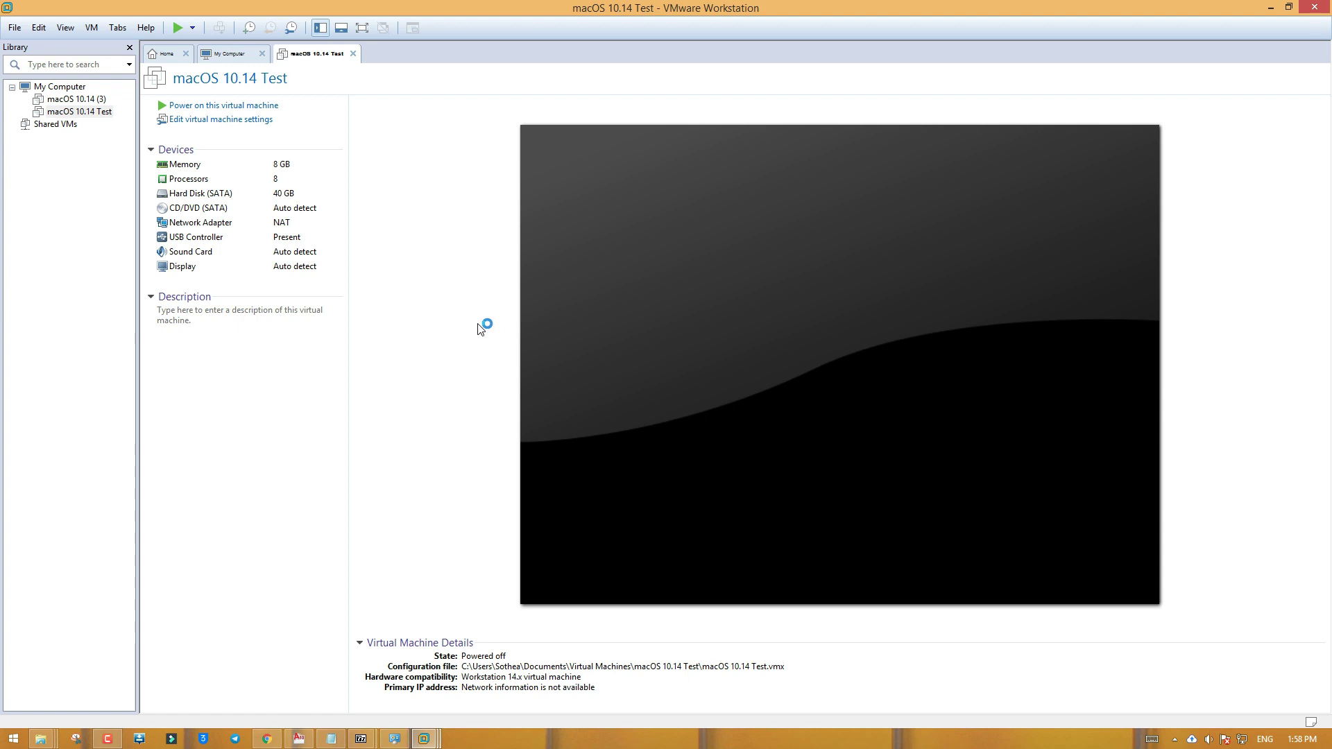
In VM Settings, remove the 40 GB SATA hard disk and start the Add Hardware Wizard
{"action": "left_click", "coordinate": [215, 120]}
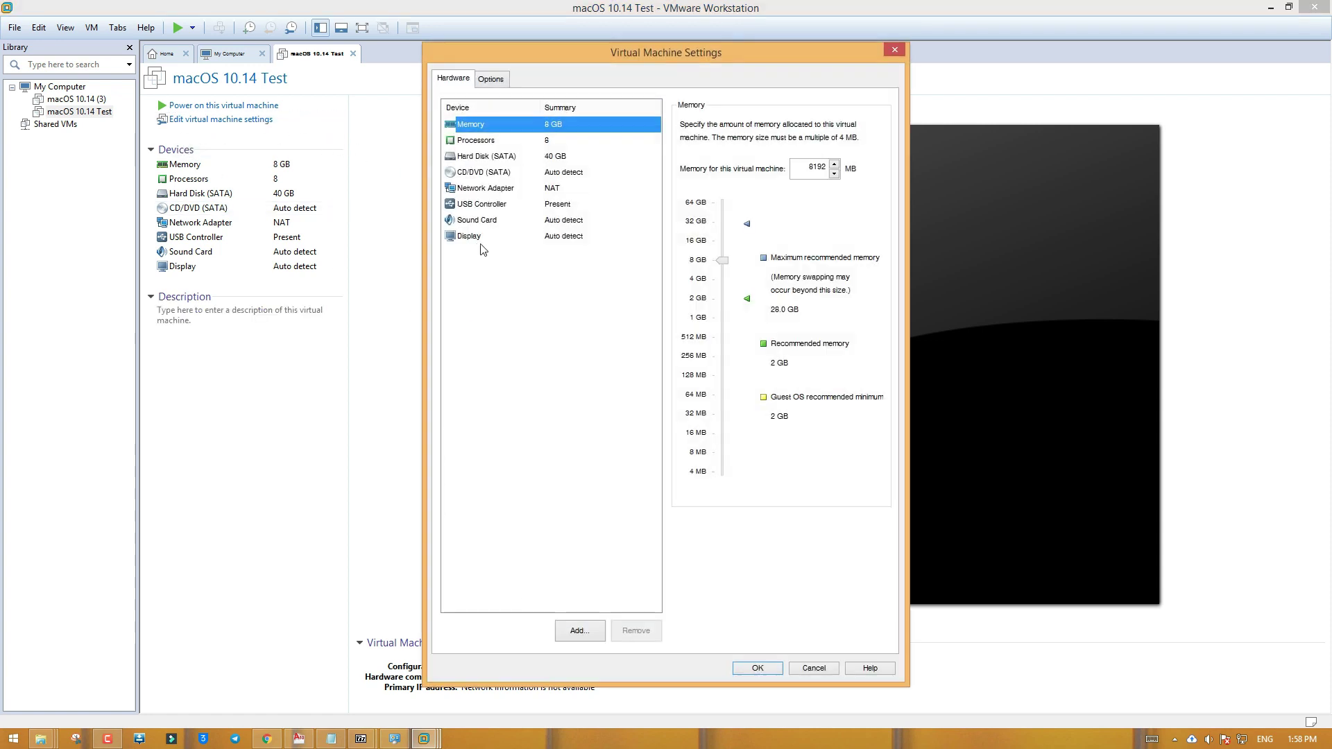
{"action": "left_click", "coordinate": [503, 157]}
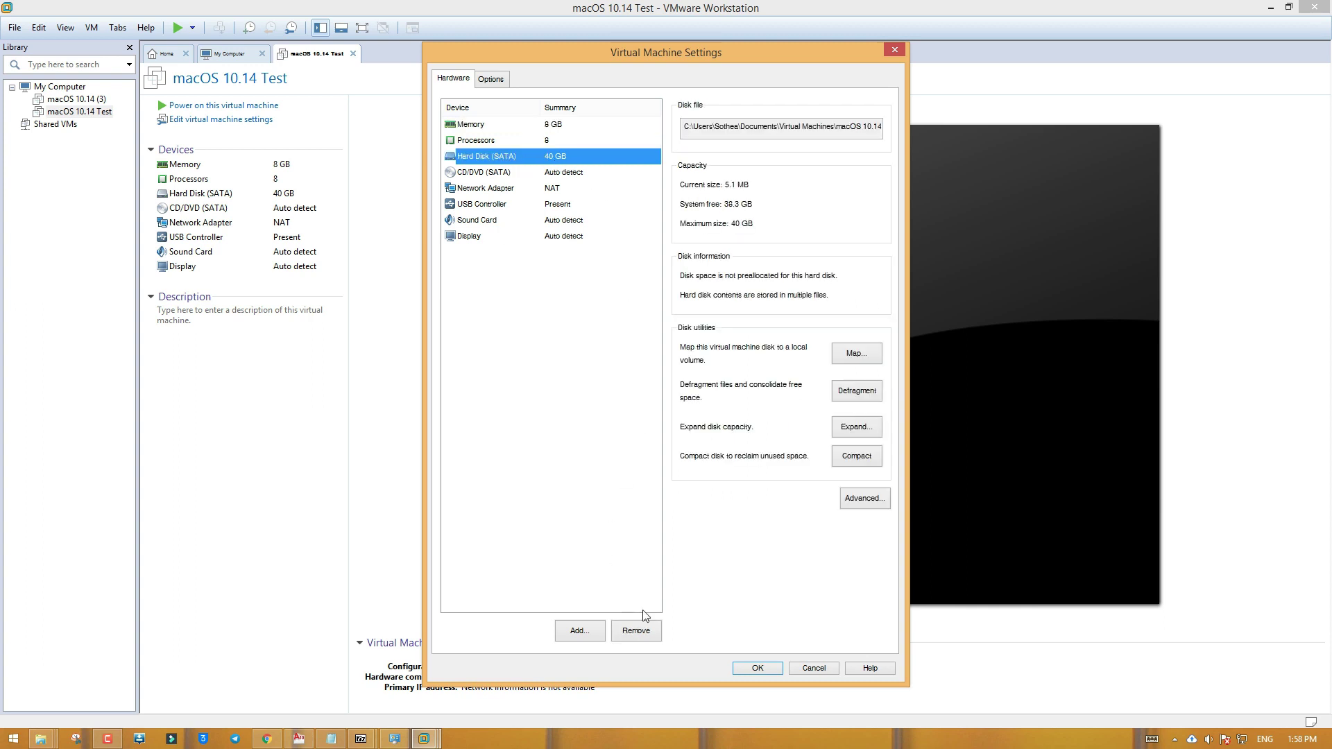
{"action": "left_click", "coordinate": [635, 630]}
{"action": "left_click", "coordinate": [585, 634]}
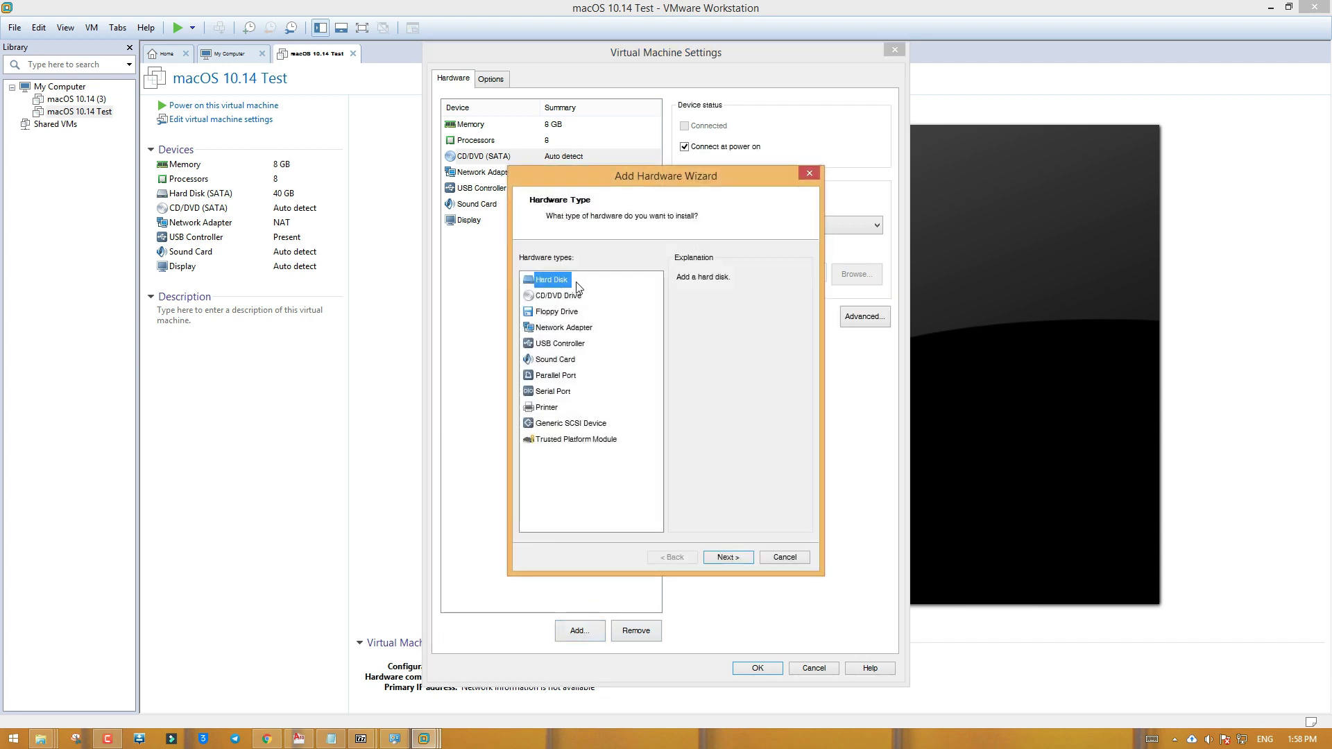
Dismiss the 7-Zip error message and minimize the 7-Zip window
{"action": "mouse_move", "coordinate": [360, 739]}
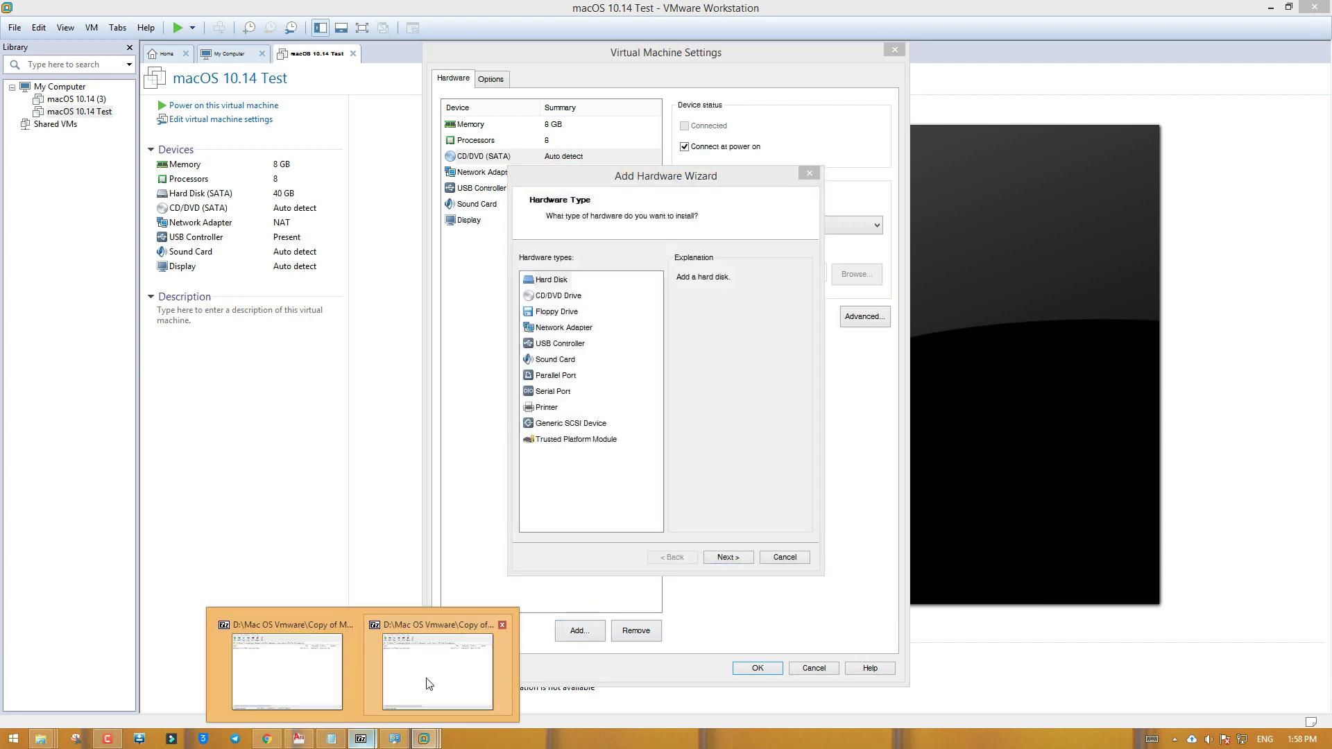
{"action": "left_click", "coordinate": [426, 682]}
{"action": "left_click", "coordinate": [715, 421]}
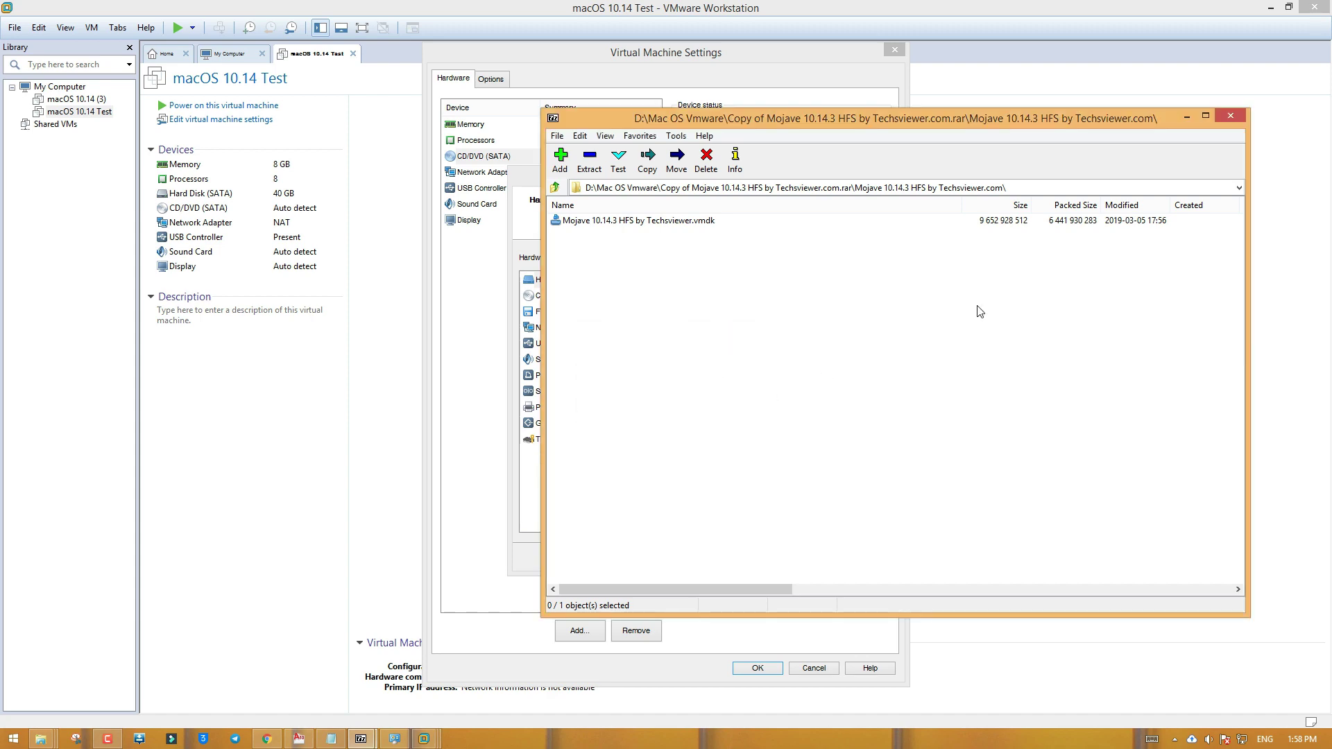
{"action": "left_click", "coordinate": [1186, 117]}
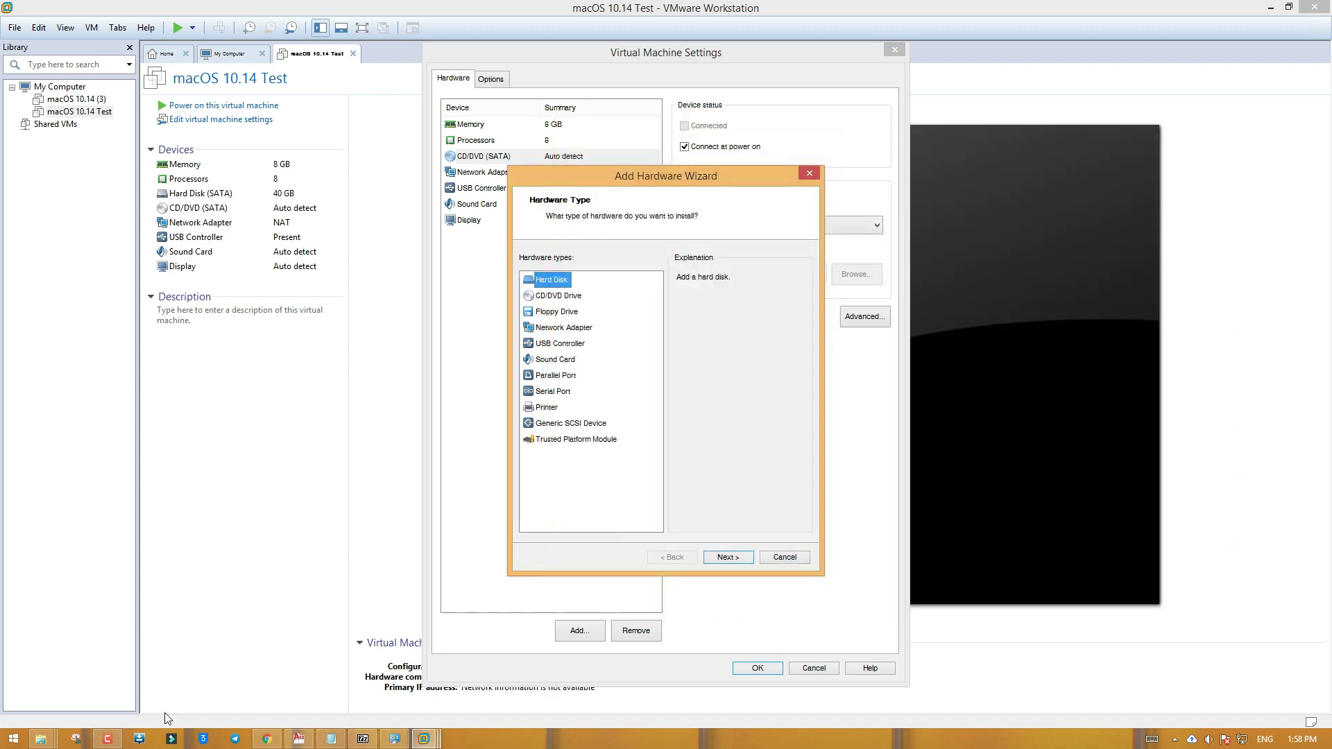
Return to File Explorer and refresh Local Disk (D:)
{"action": "mouse_move", "coordinate": [41, 739]}
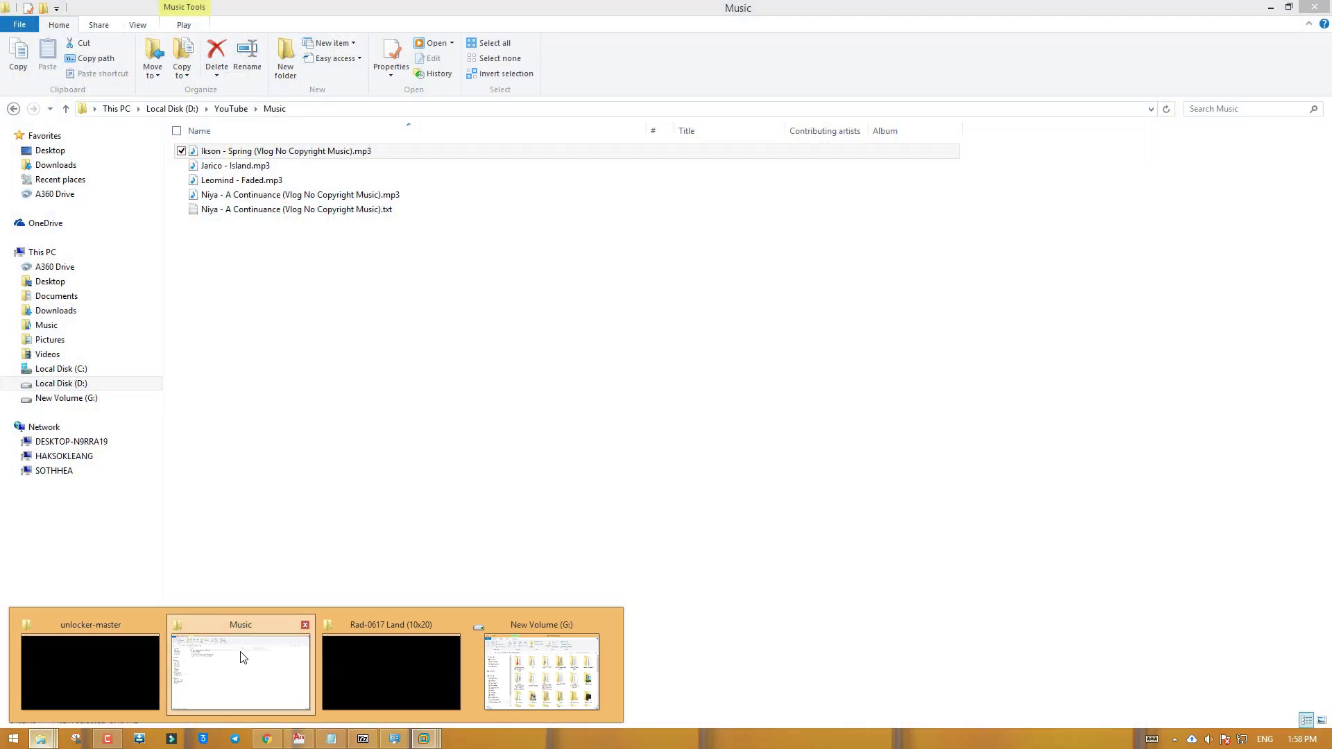
{"action": "left_click", "coordinate": [238, 658]}
{"action": "left_click", "coordinate": [131, 382]}
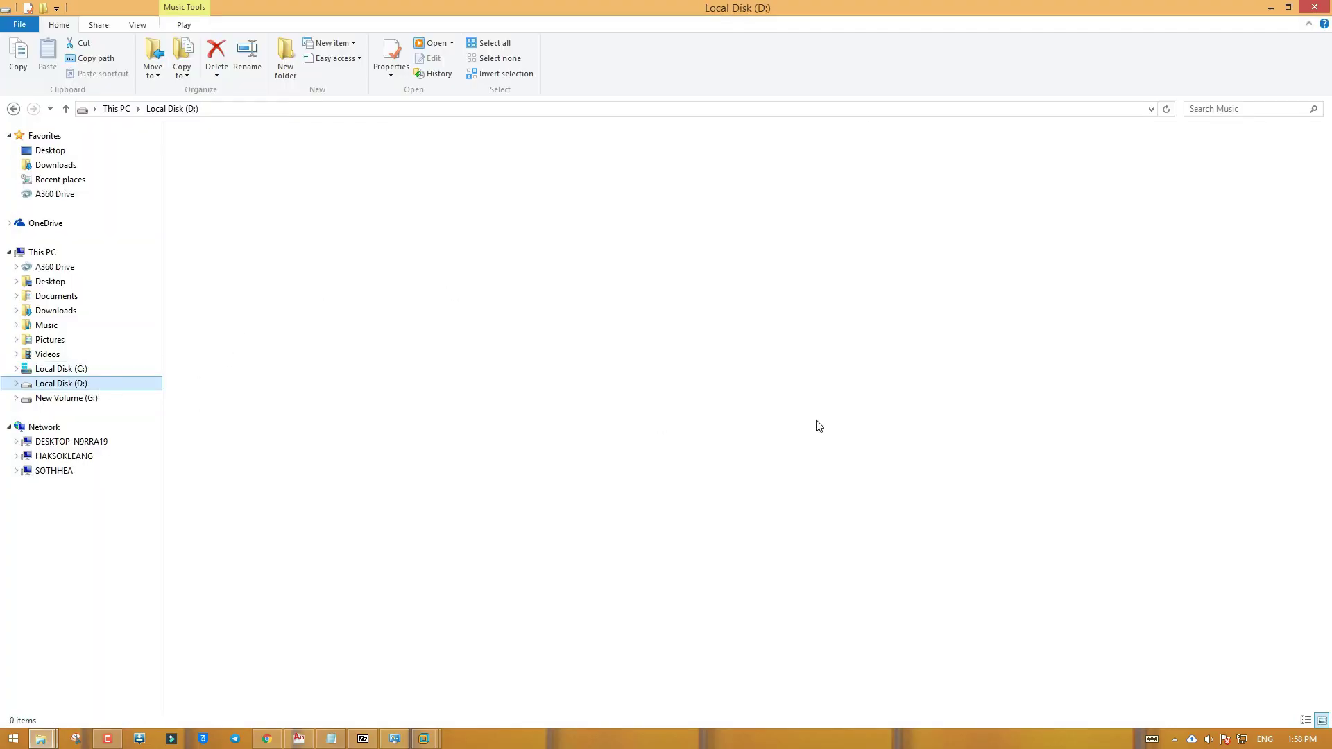
{"action": "right_click", "coordinate": [999, 380]}
{"action": "left_click", "coordinate": [1026, 433]}
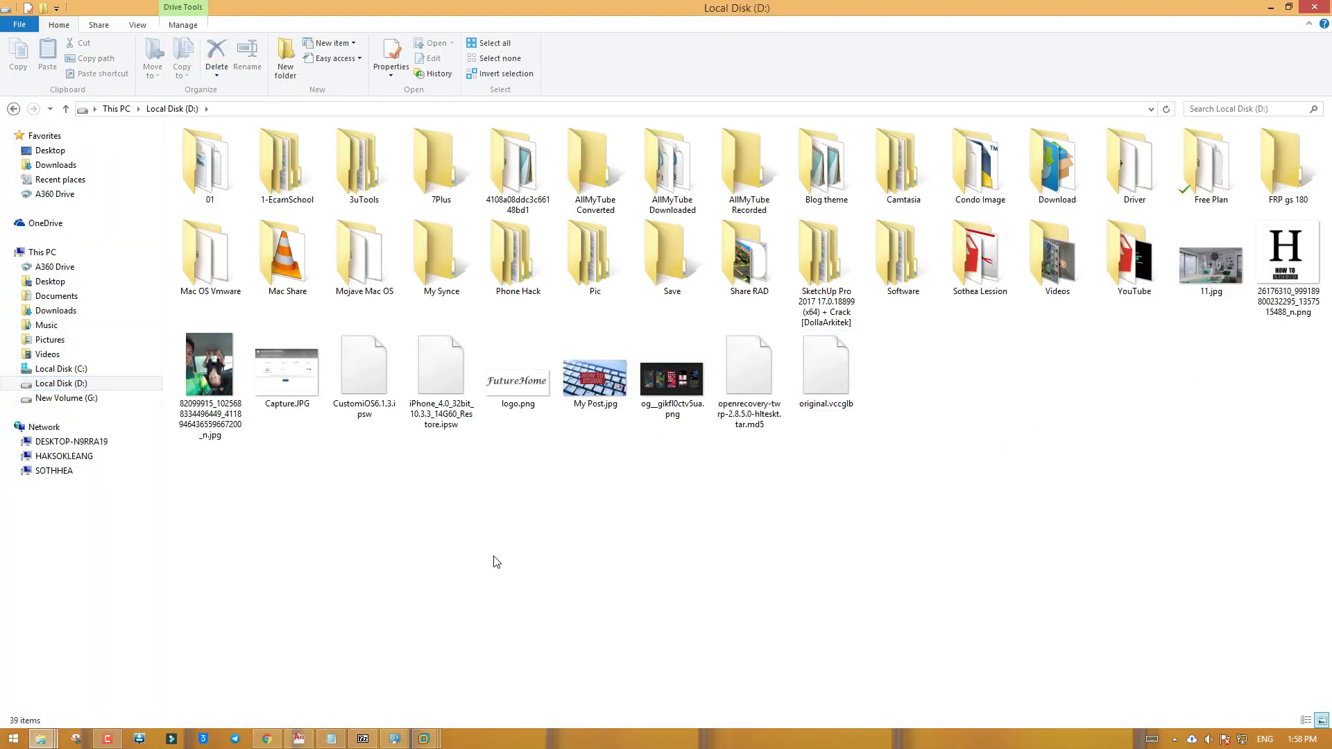
Open the Mojave zip in G:\VmWare Project and extract its Mojave folder onto D:
{"action": "left_click", "coordinate": [106, 403]}
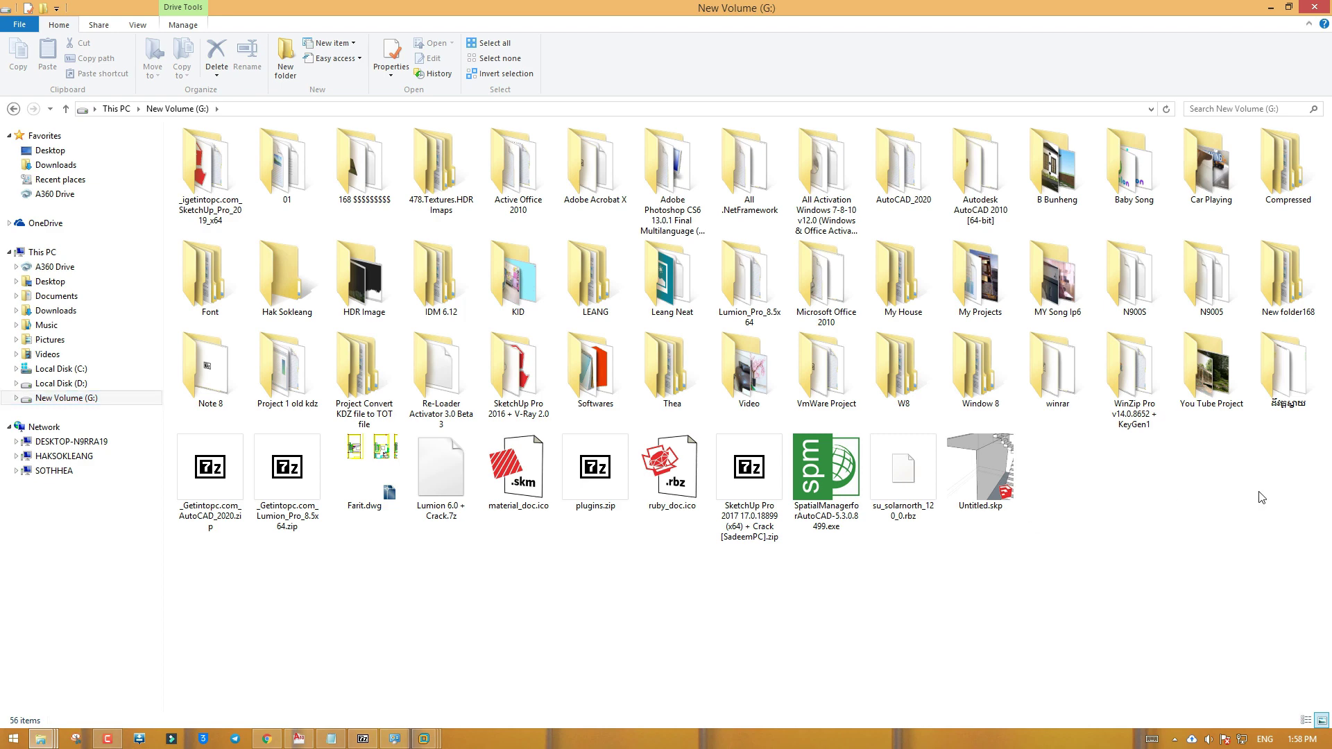
{"action": "double_click", "coordinate": [829, 369]}
{"action": "double_click", "coordinate": [358, 174]}
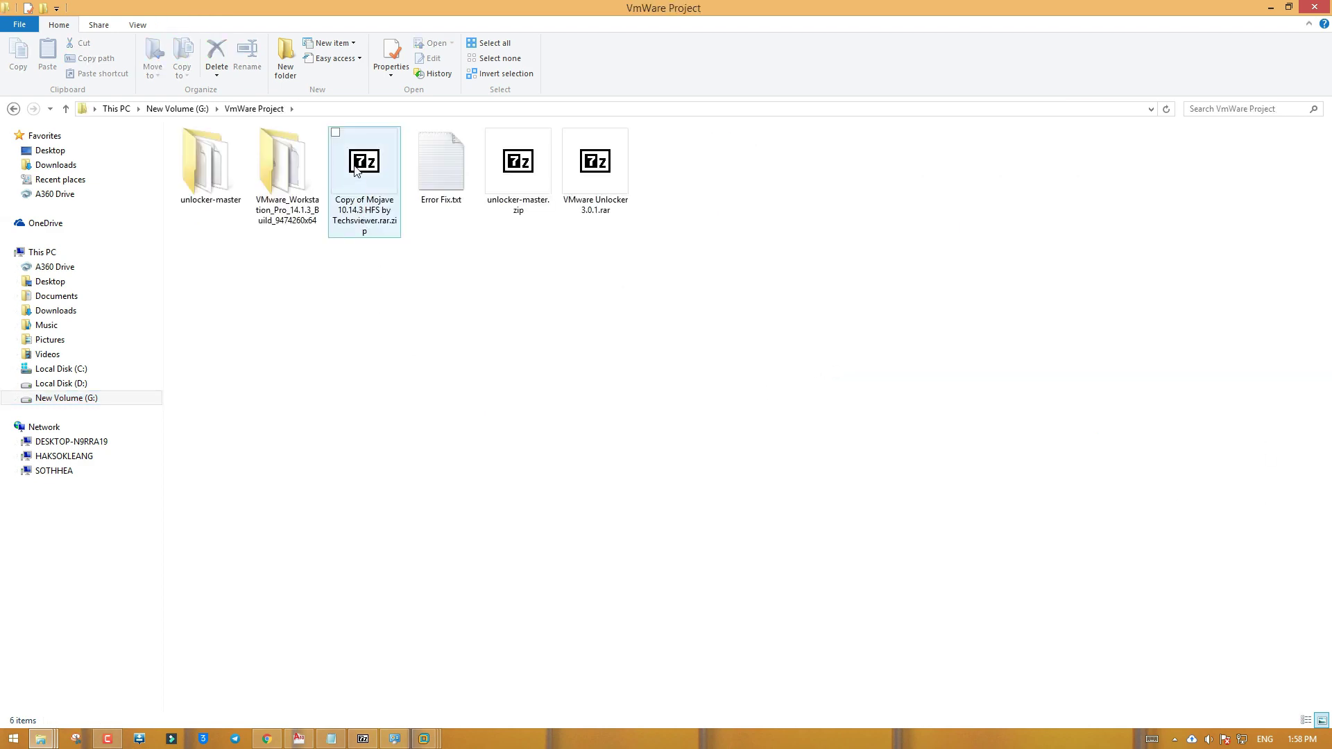
{"action": "double_click", "coordinate": [590, 221]}
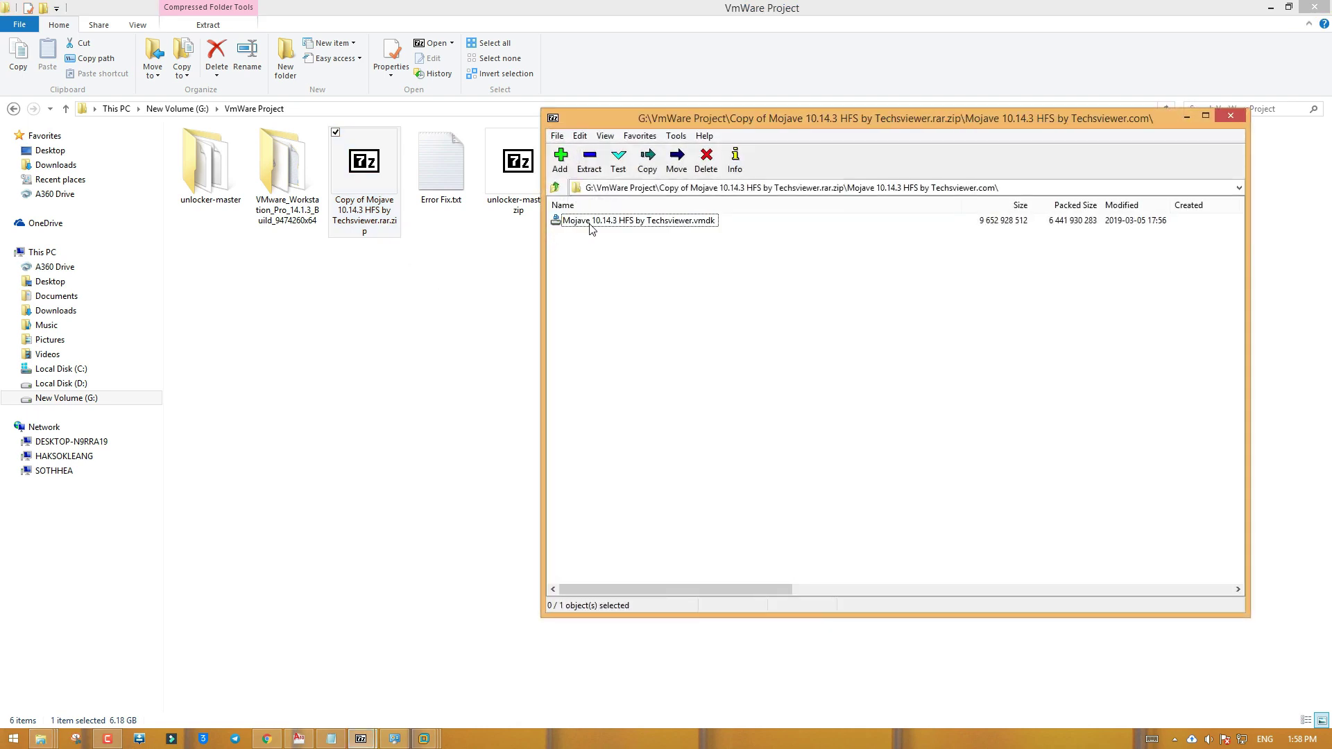
{"action": "left_click", "coordinate": [558, 186]}
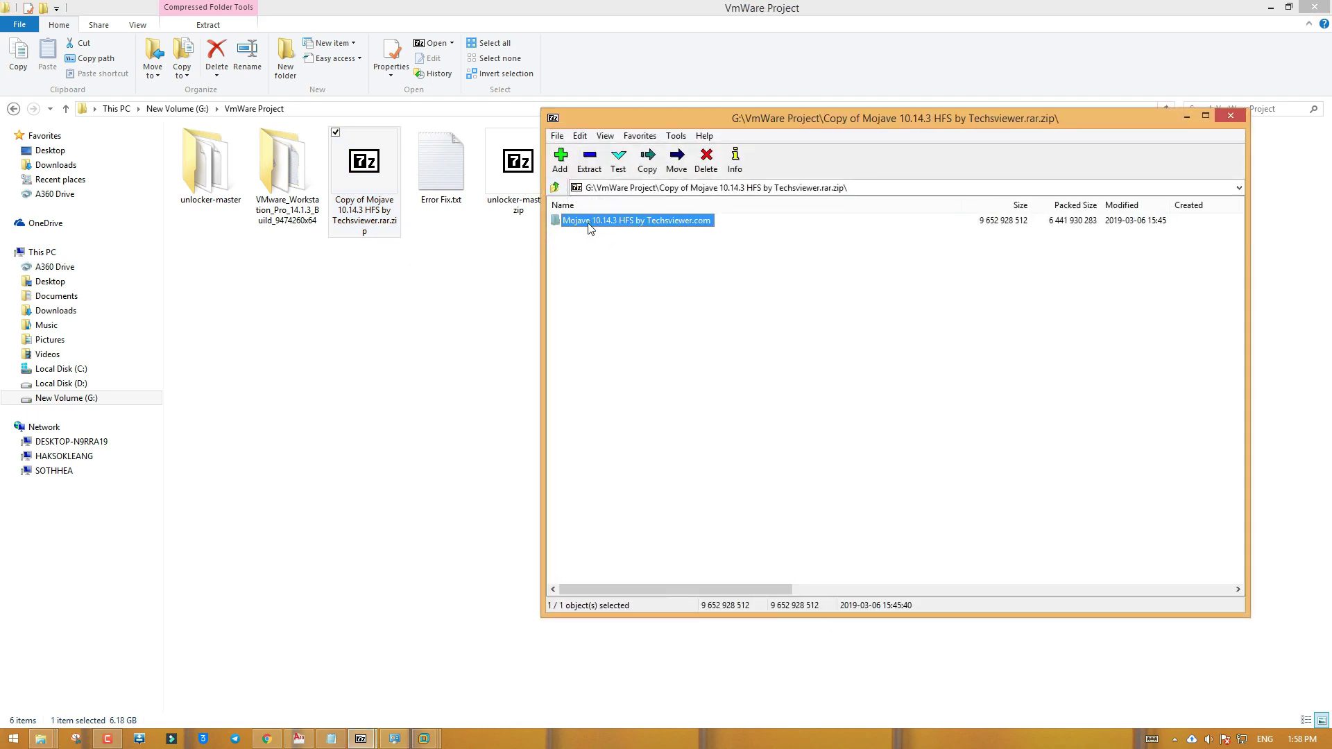
{"action": "left_click_drag", "start_coordinate": [591, 229], "coordinate": [94, 382]}
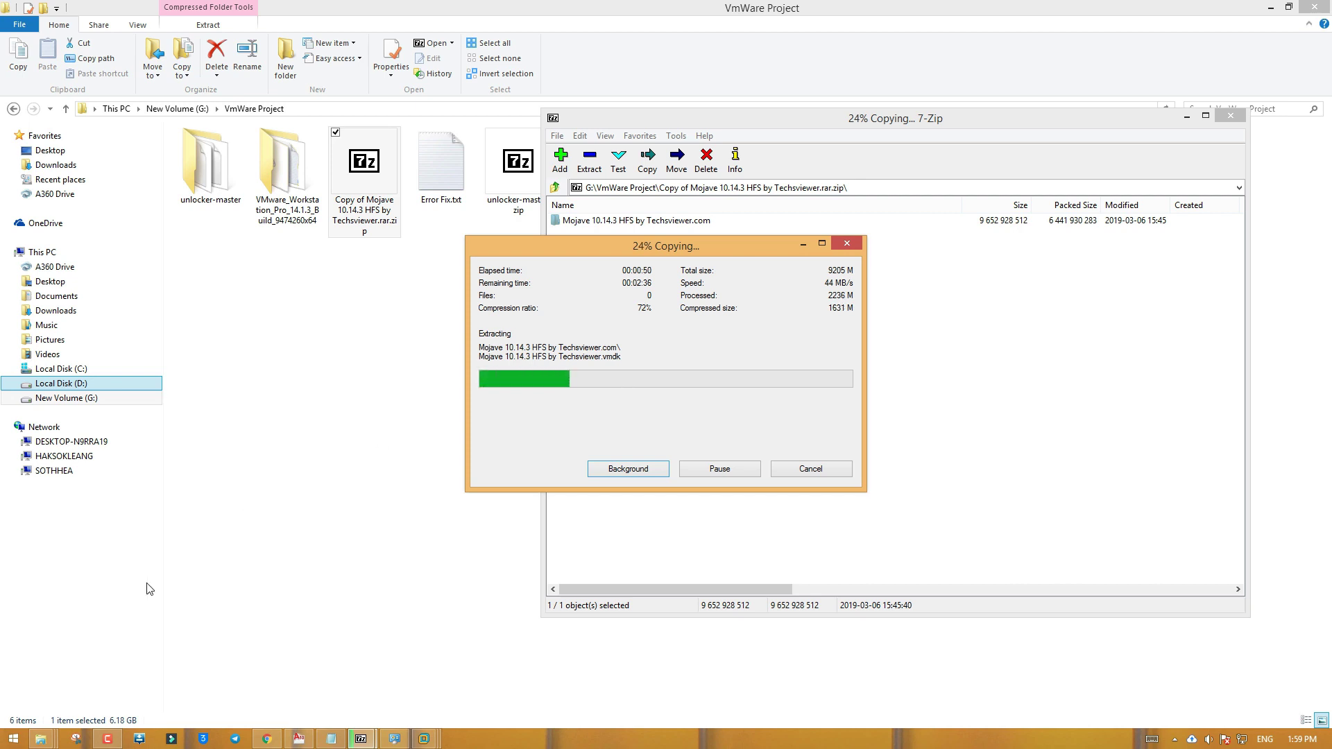
Check the Mojave .rar archive's contents in 7-Zip, then close 7-Zip
{"action": "left_click", "coordinate": [108, 738]}
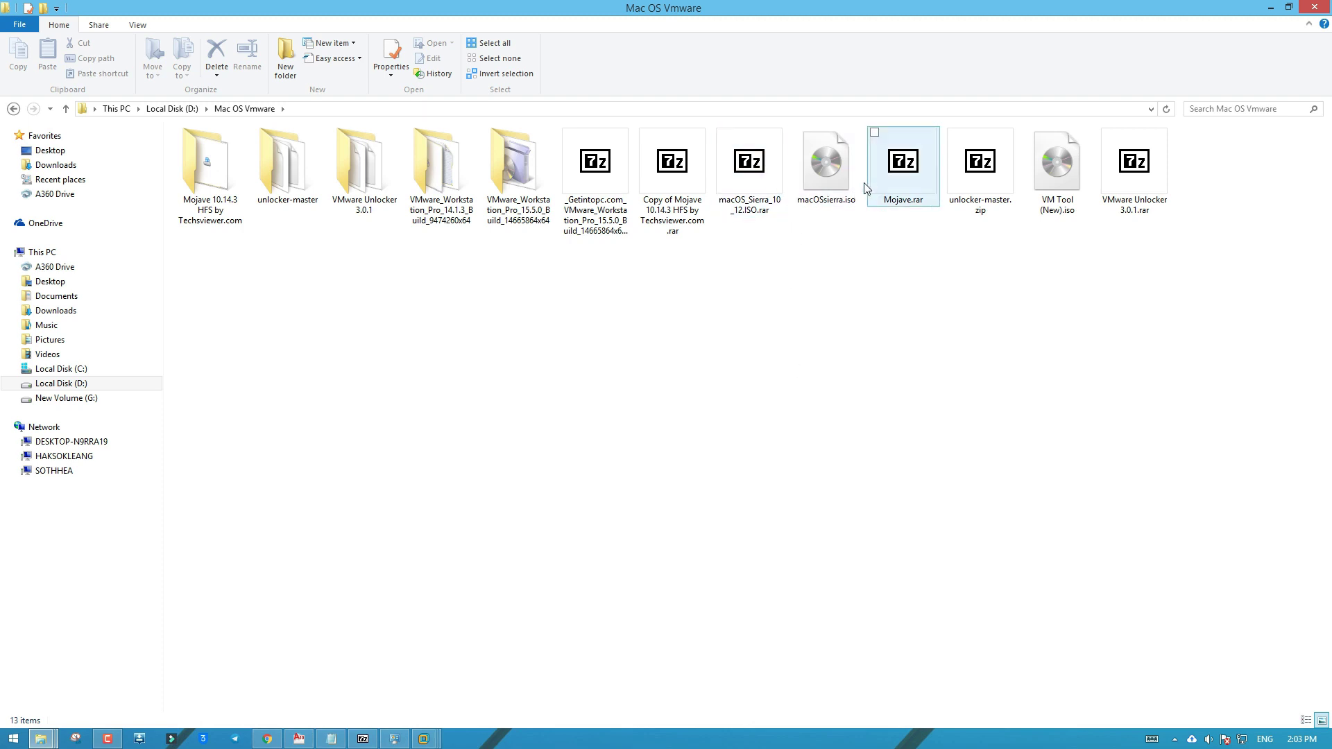
{"action": "double_click", "coordinate": [669, 173]}
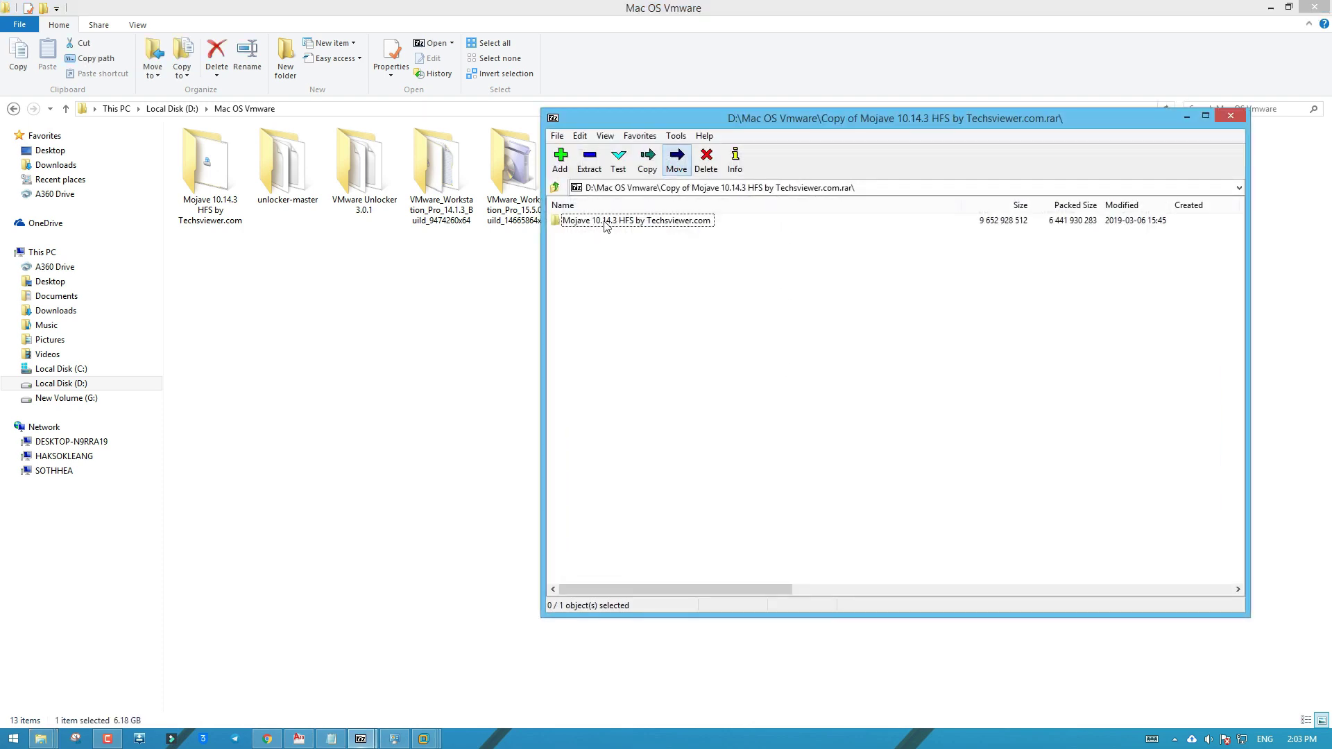
{"action": "left_click", "coordinate": [603, 222]}
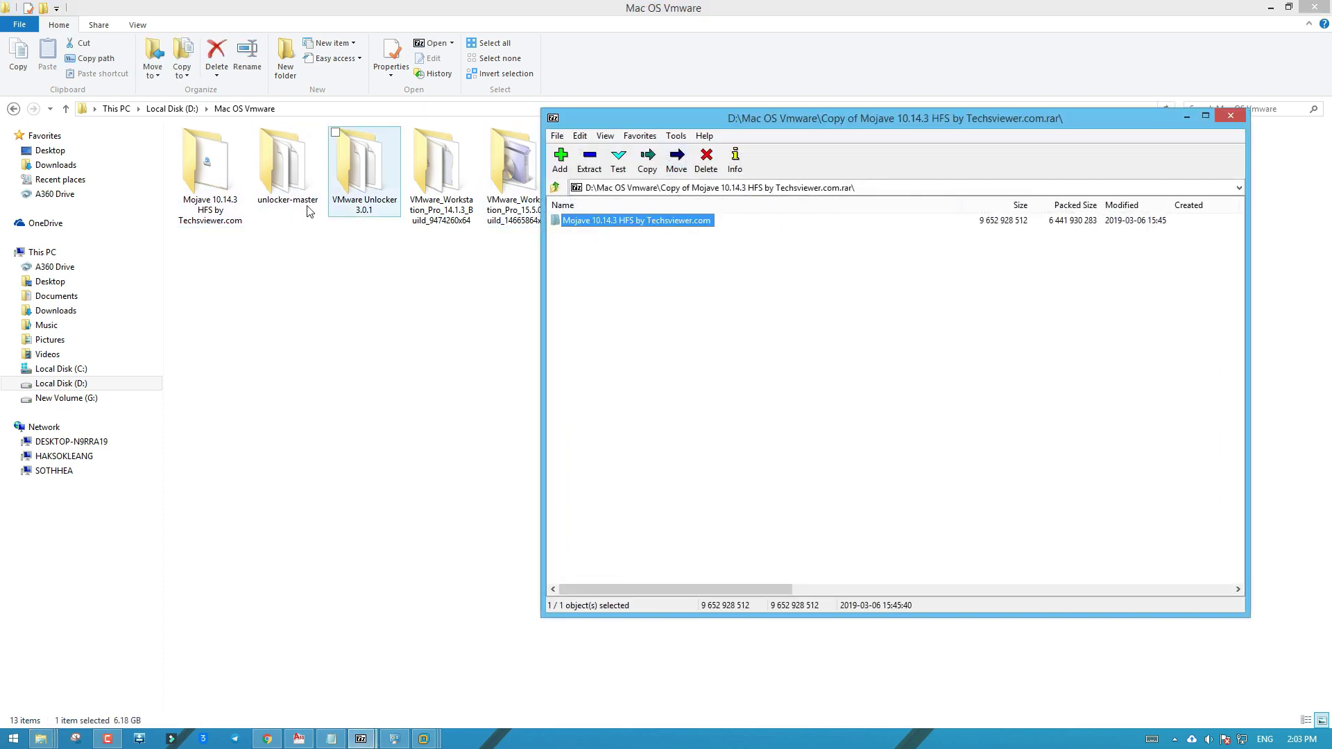
{"action": "left_click", "coordinate": [1238, 122]}
Copy the path of the extracted Mojave 10.14.3 HFS folder and return to the VMware wizard
{"action": "double_click", "coordinate": [208, 166]}
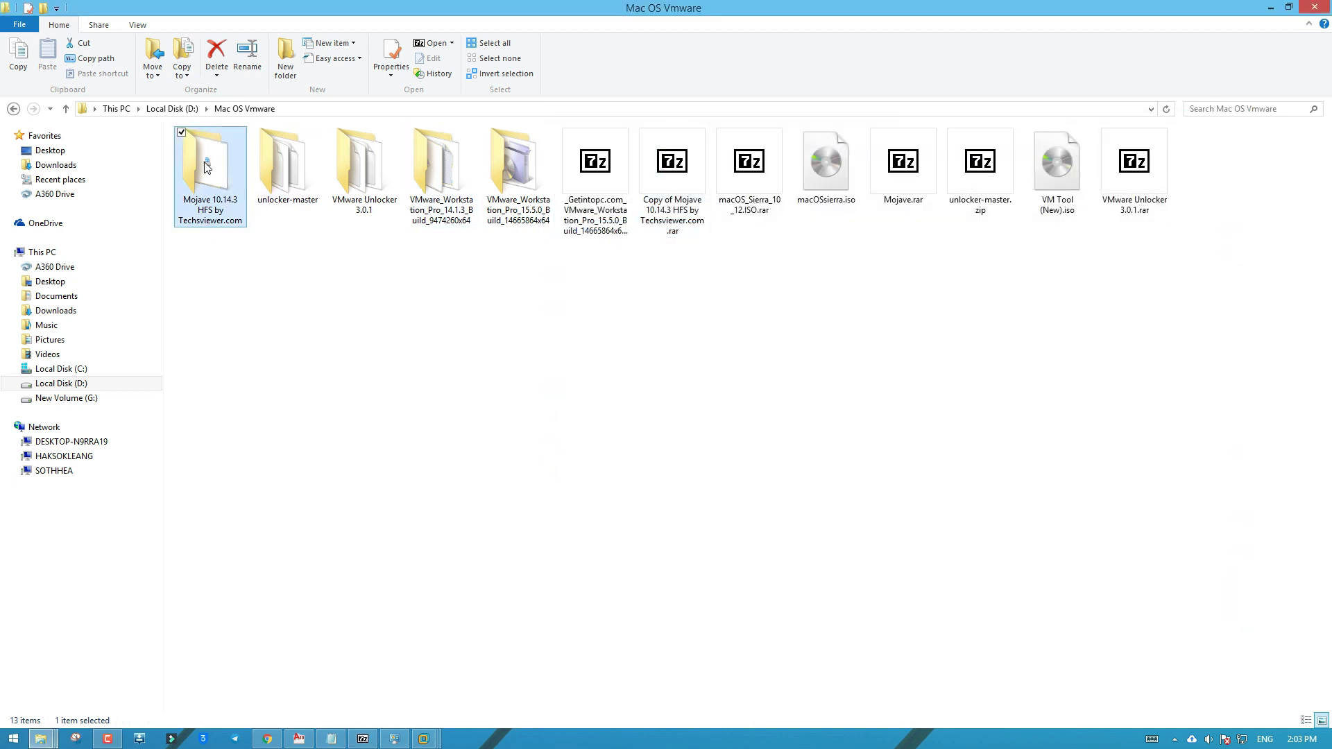
{"action": "left_click", "coordinate": [497, 111]}
{"action": "right_click", "coordinate": [497, 110]}
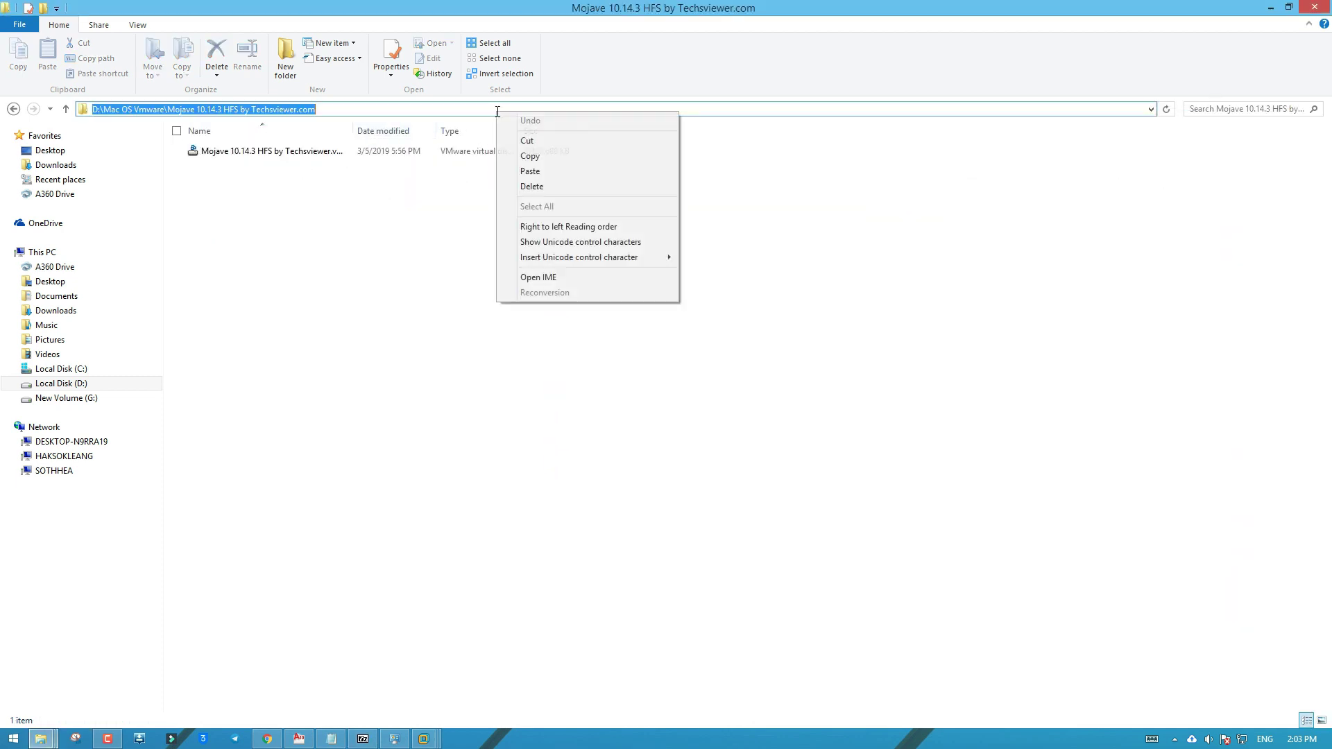
{"action": "left_click", "coordinate": [503, 156]}
{"action": "left_click", "coordinate": [456, 278]}
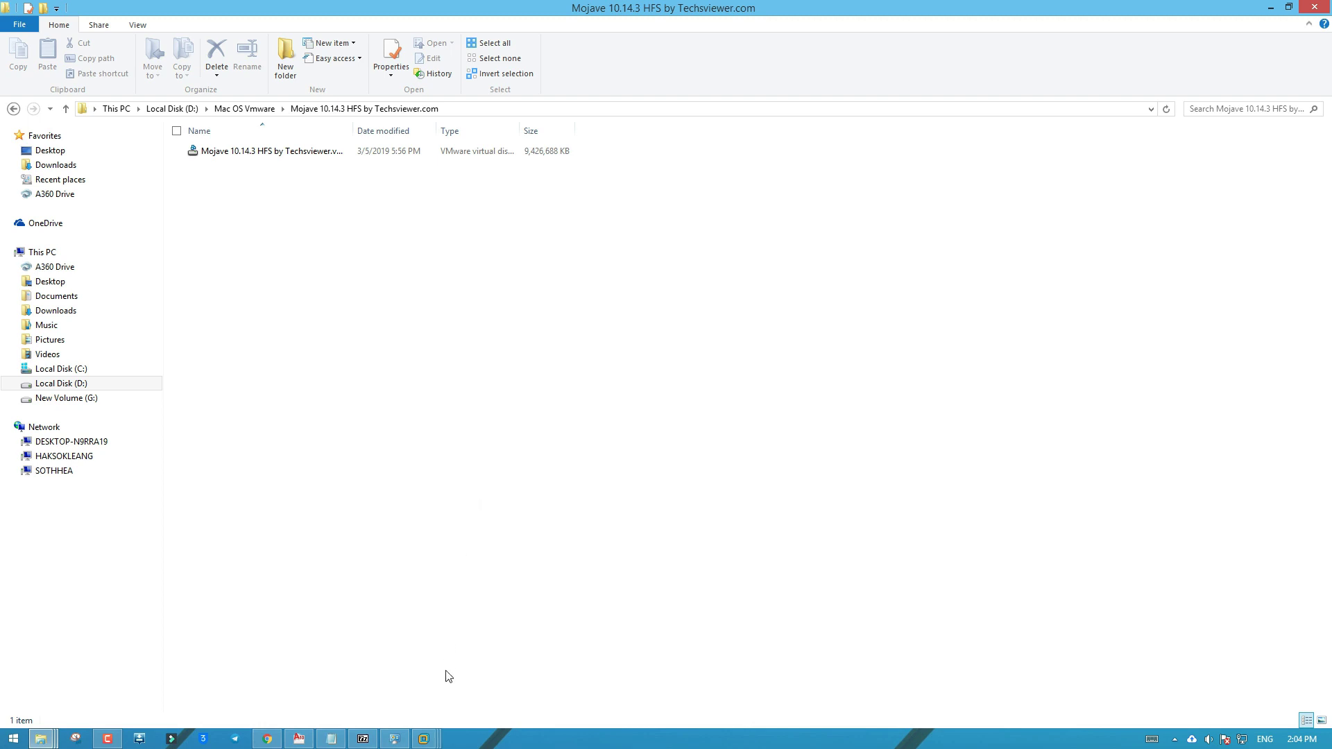
{"action": "mouse_move", "coordinate": [423, 739]}
{"action": "left_click", "coordinate": [569, 668]}
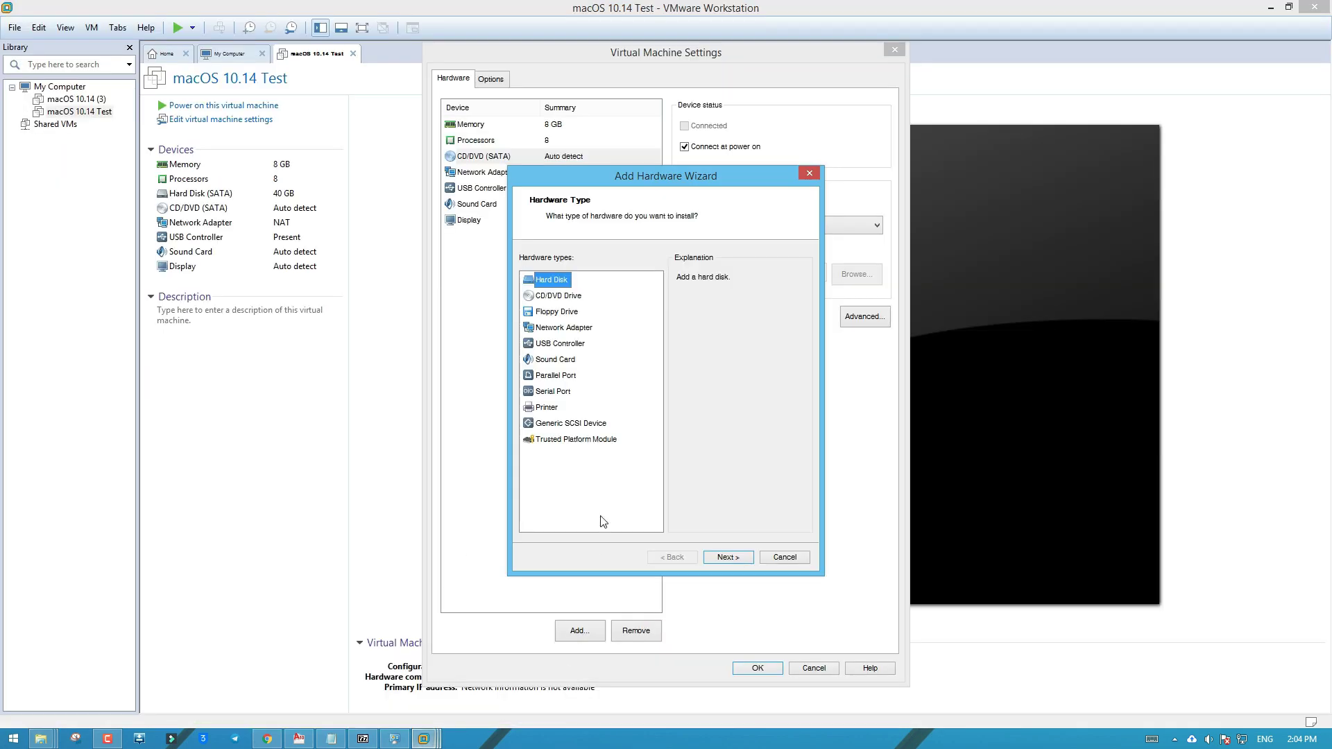
Add a SATA hard disk using an existing virtual disk
{"action": "left_click", "coordinate": [728, 556]}
{"action": "left_click", "coordinate": [728, 557]}
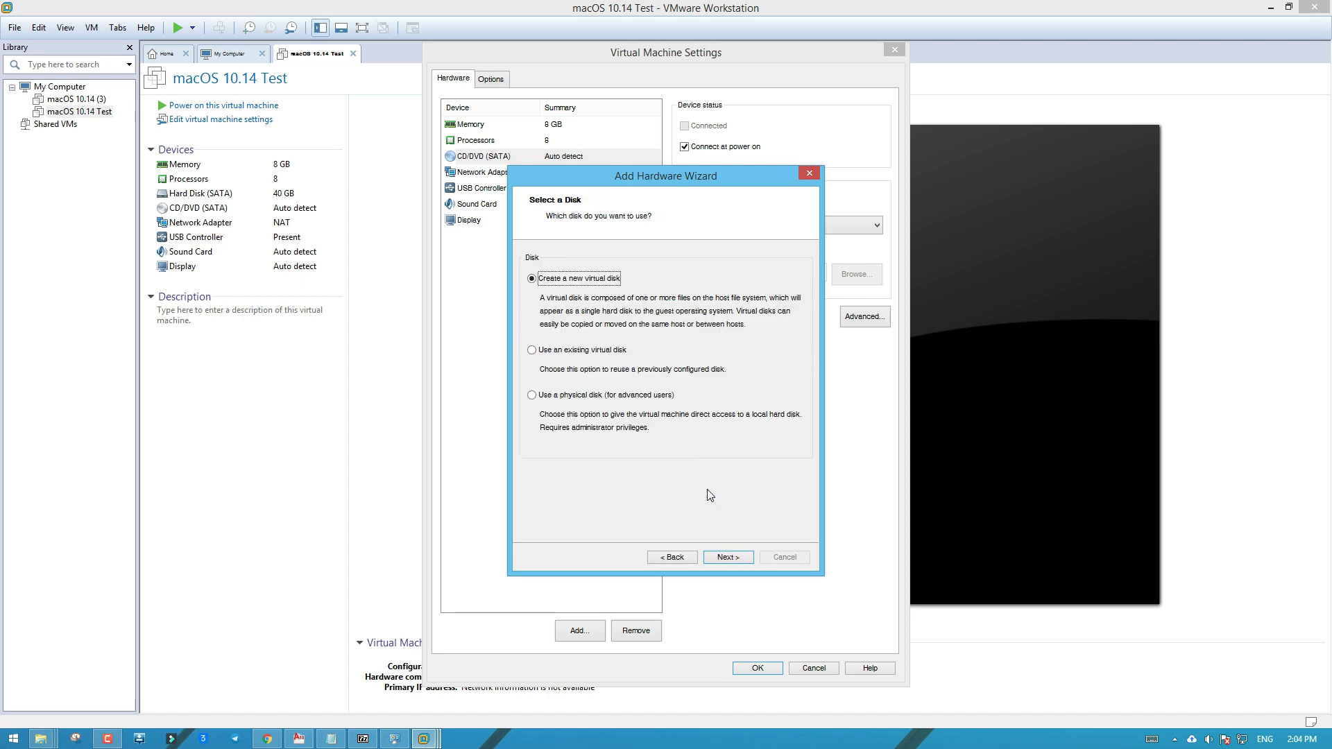
{"action": "left_click", "coordinate": [584, 354]}
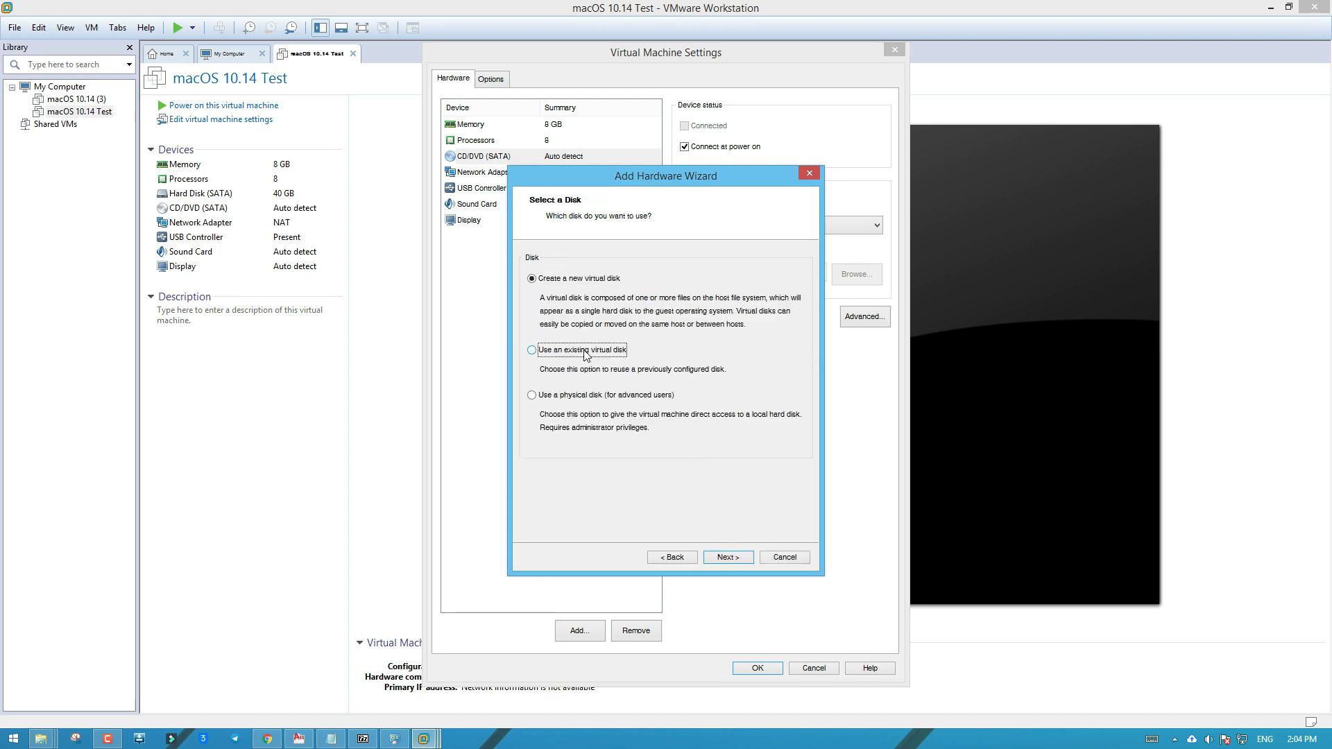
{"action": "left_click", "coordinate": [729, 558]}
Select the Mojave 10.14.3 HFS .vmdk from the pasted folder path and save the settings
{"action": "left_click", "coordinate": [772, 282]}
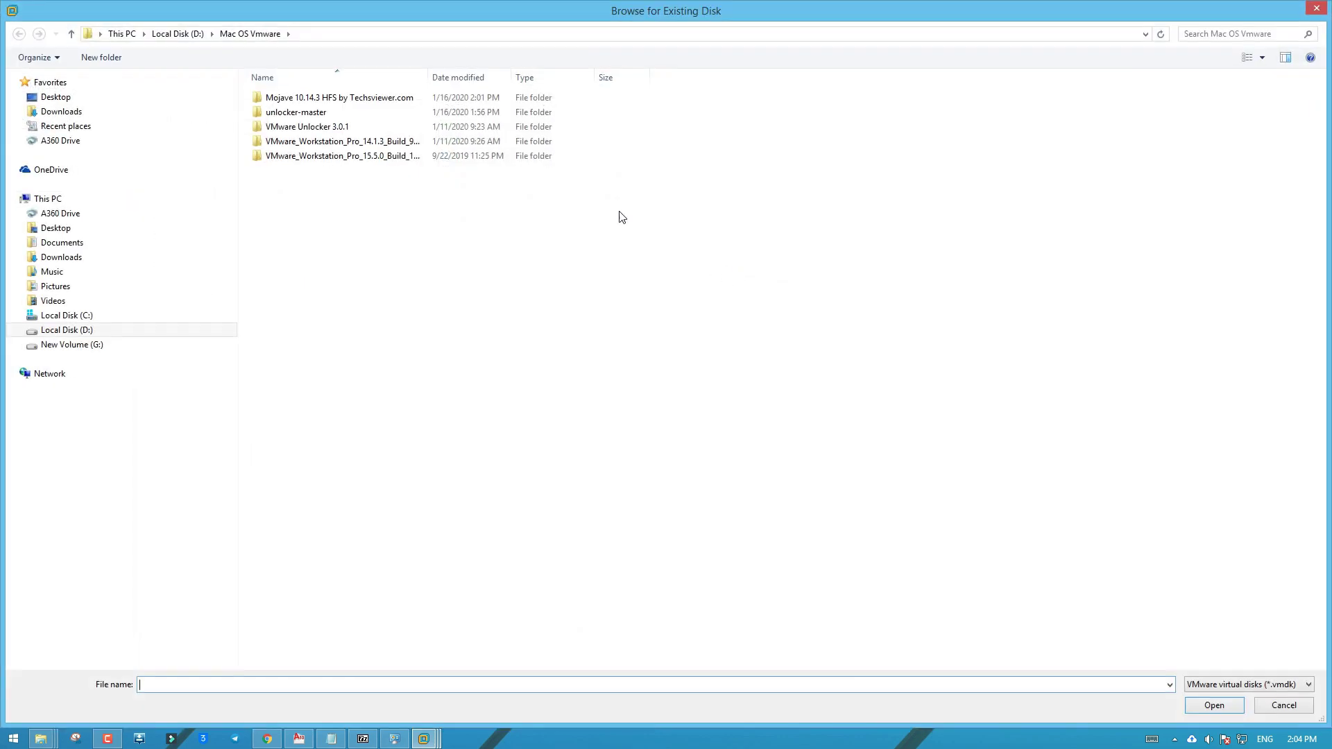
{"action": "left_click", "coordinate": [519, 34]}
{"action": "right_click", "coordinate": [519, 34]}
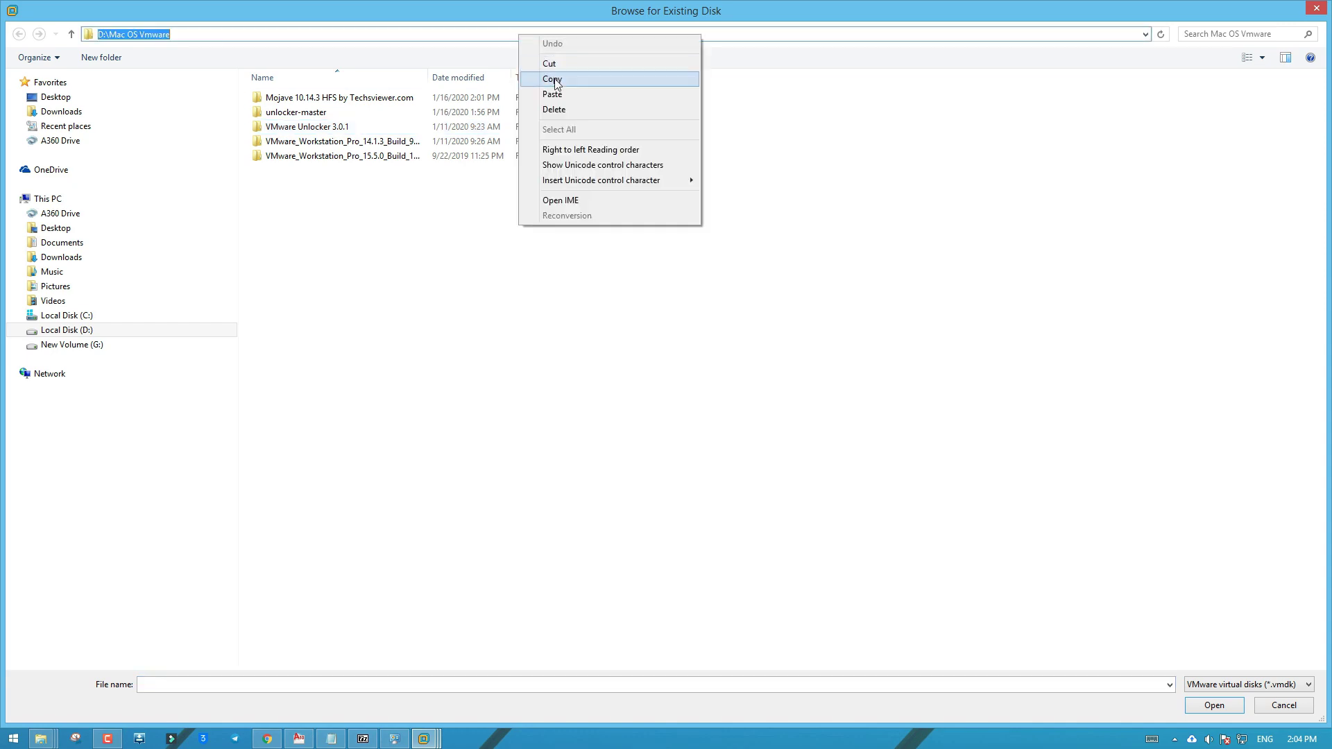
{"action": "left_click", "coordinate": [545, 94]}
{"action": "key", "text": "Return"}
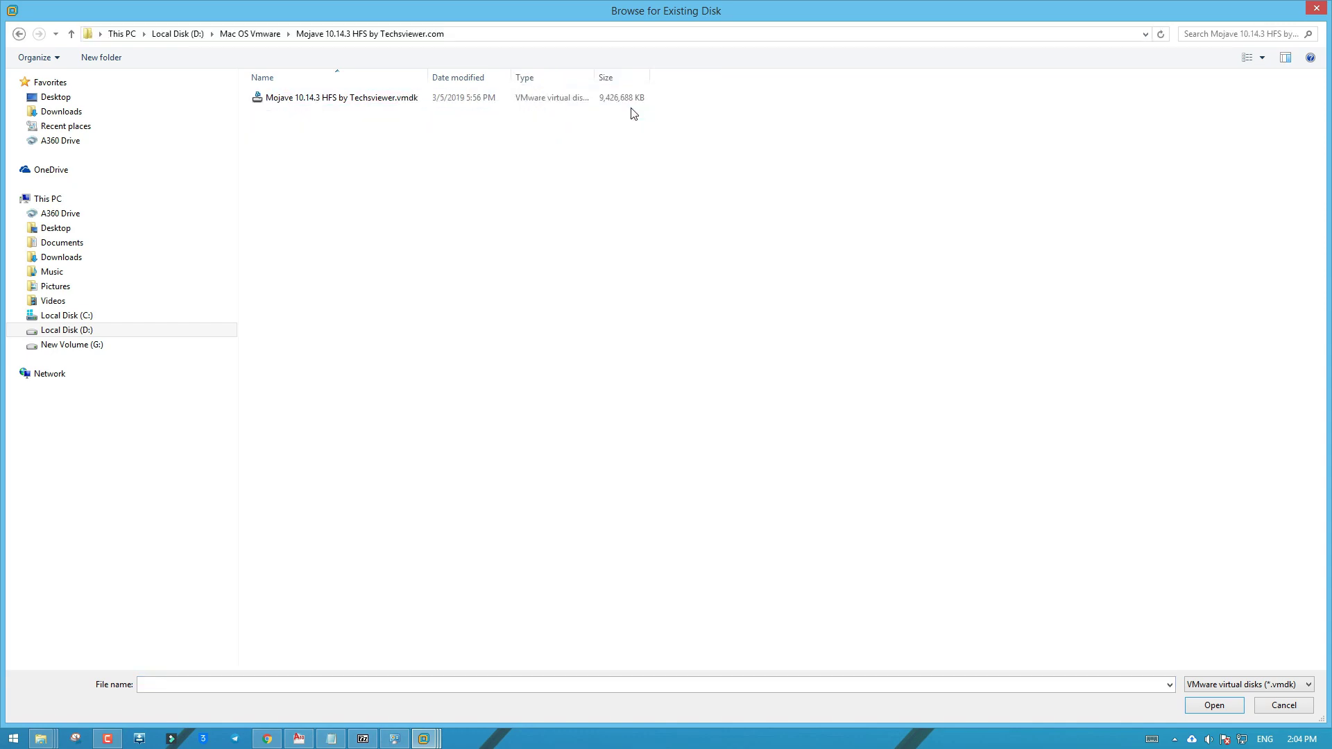
{"action": "double_click", "coordinate": [584, 99]}
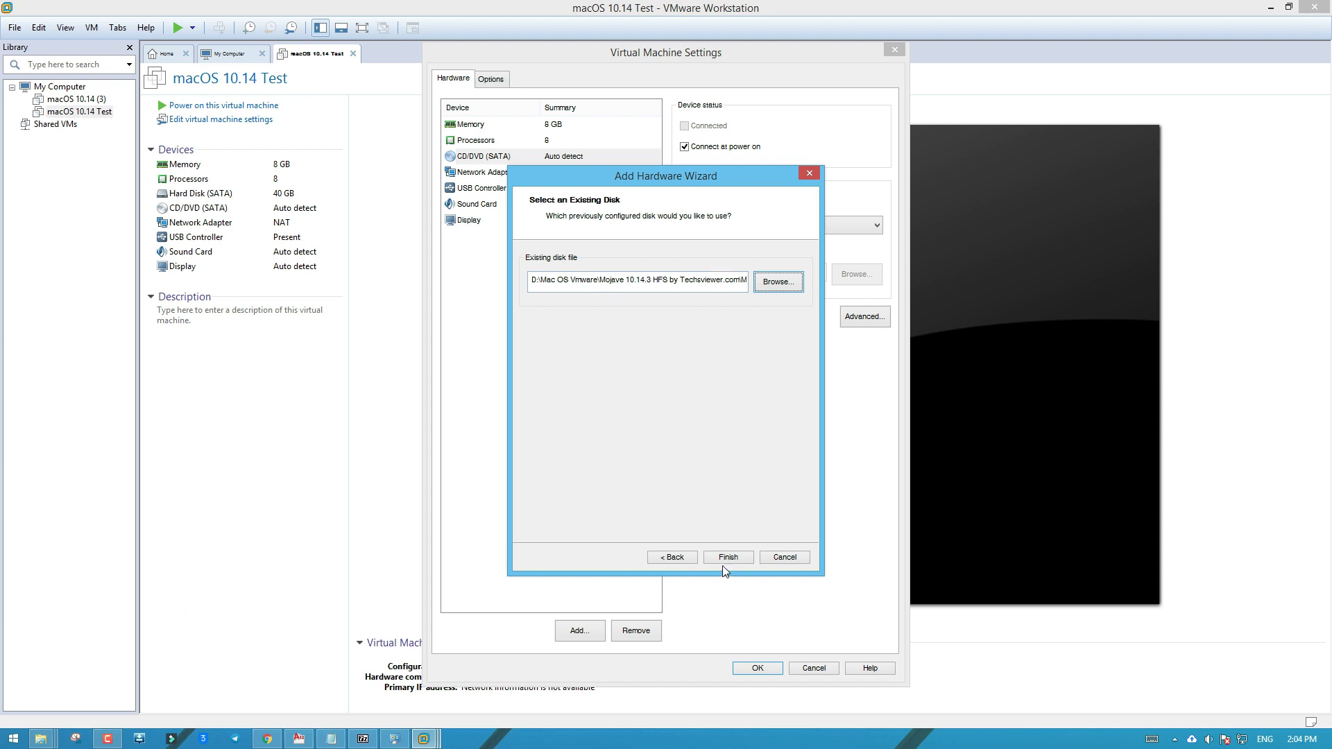
{"action": "left_click", "coordinate": [723, 560]}
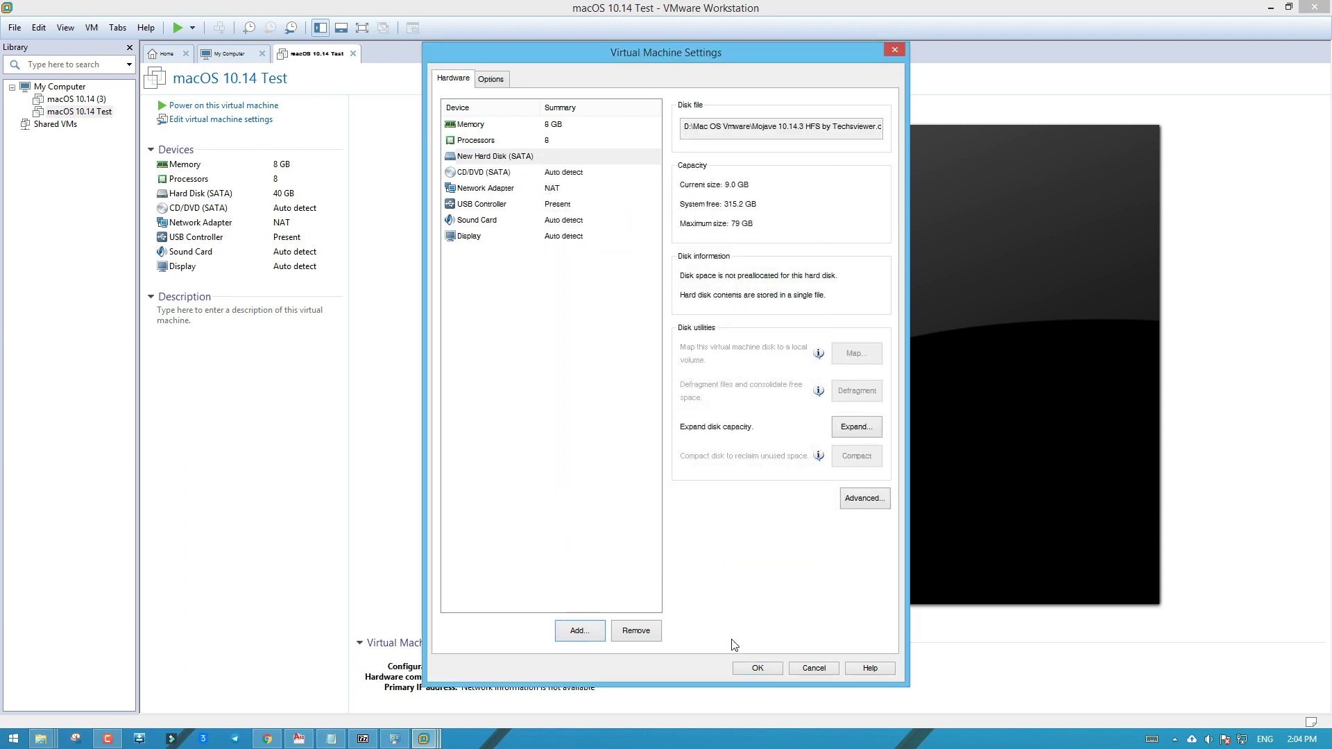
{"action": "left_click", "coordinate": [756, 667]}
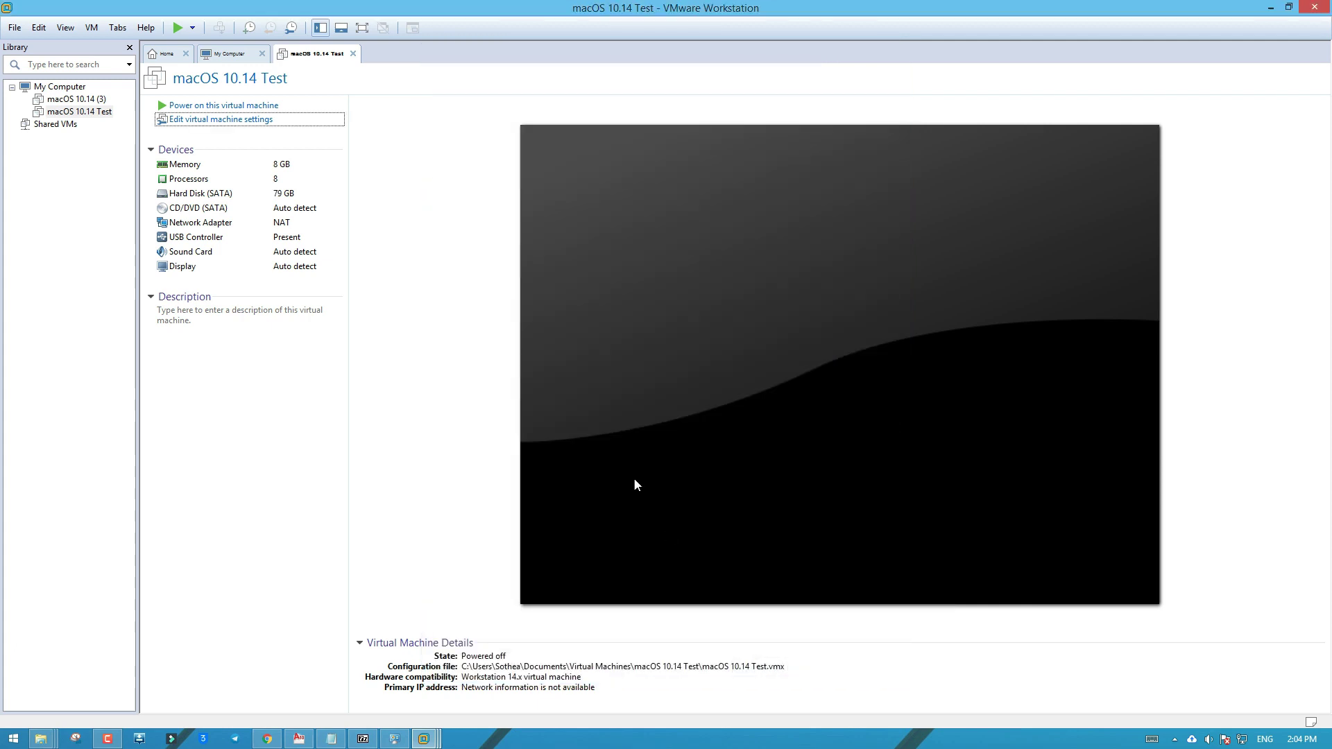
Power on macOS 10.14 Test, dismiss the vcpu-0 error, and exit VMware Workstation
{"action": "left_click", "coordinate": [214, 106]}
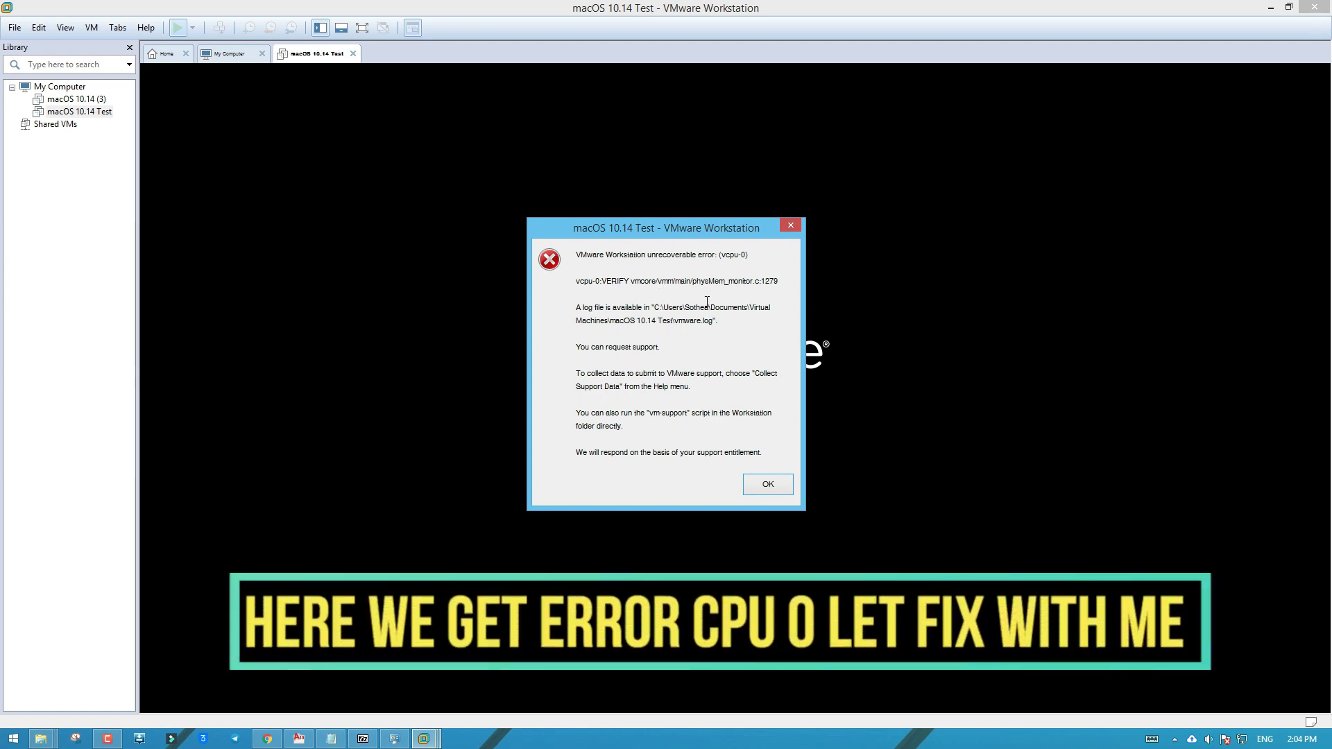
{"action": "left_click", "coordinate": [755, 486]}
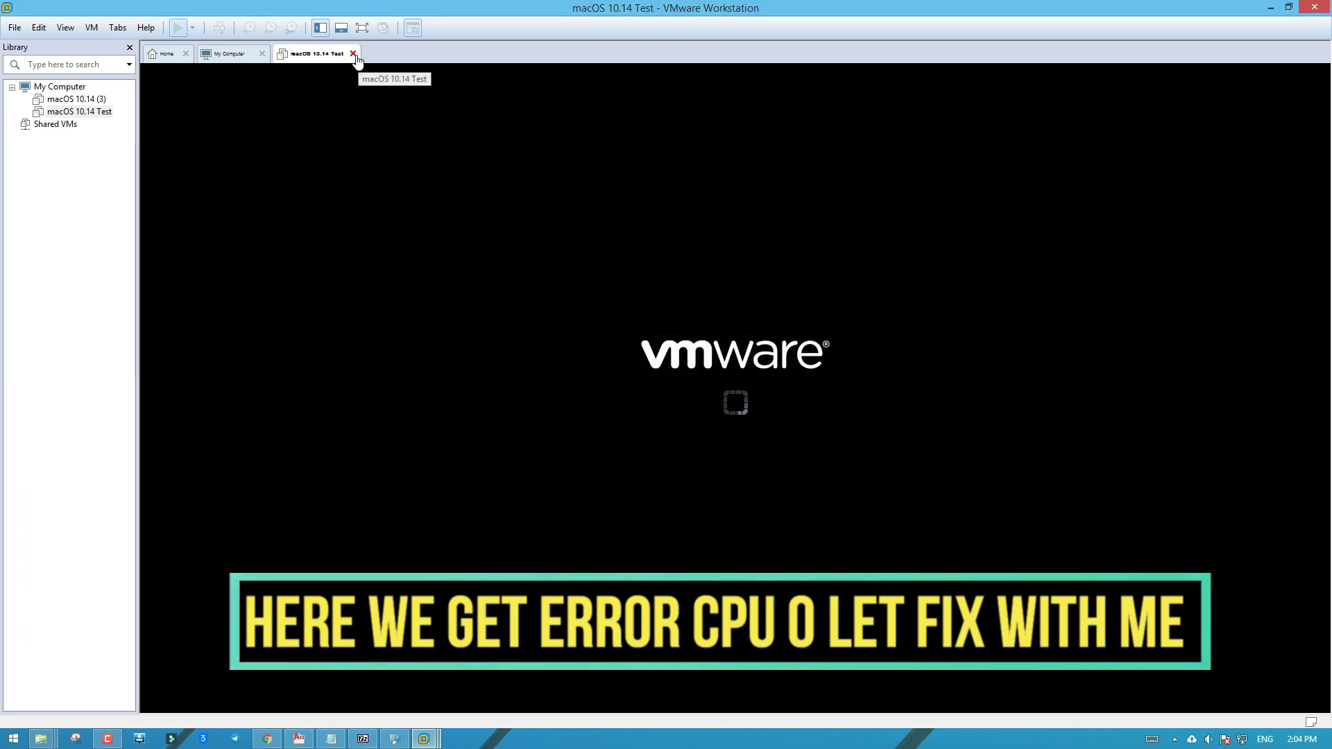
{"action": "left_click", "coordinate": [1315, 7]}
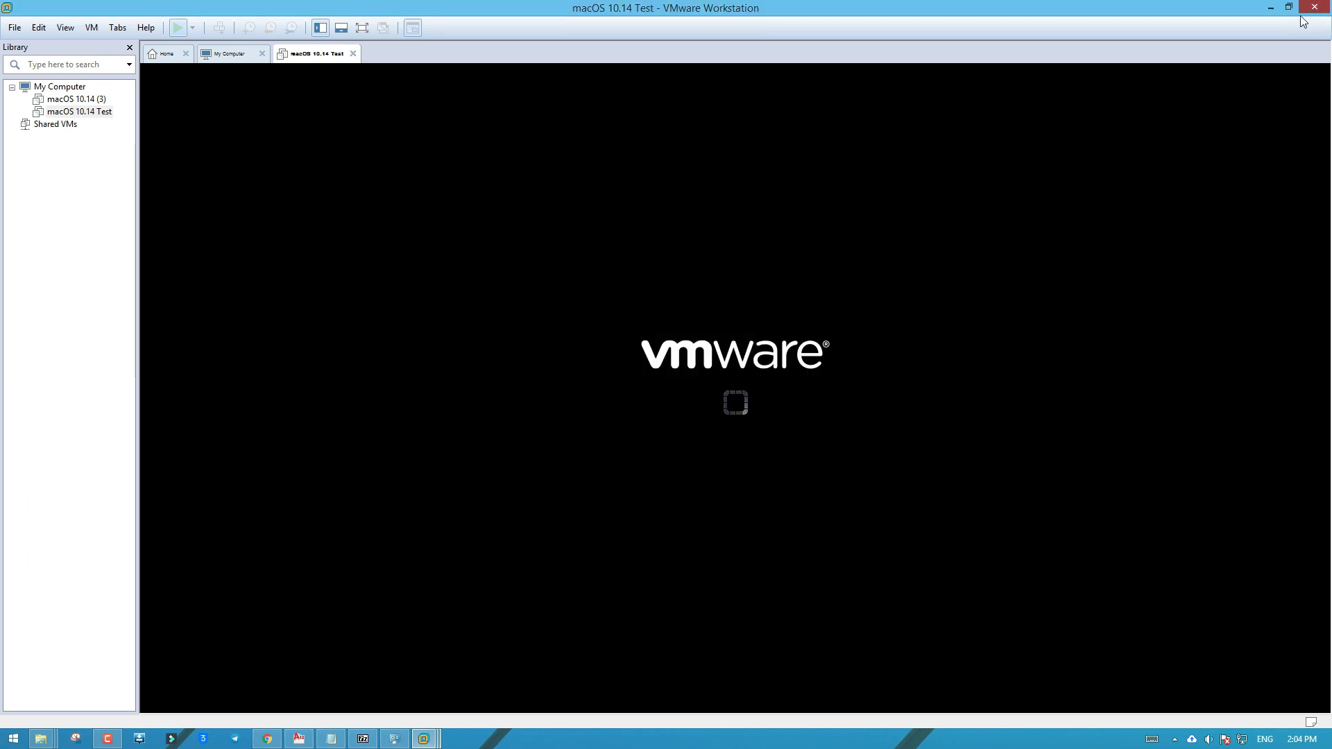
{"action": "left_click", "coordinate": [740, 397]}
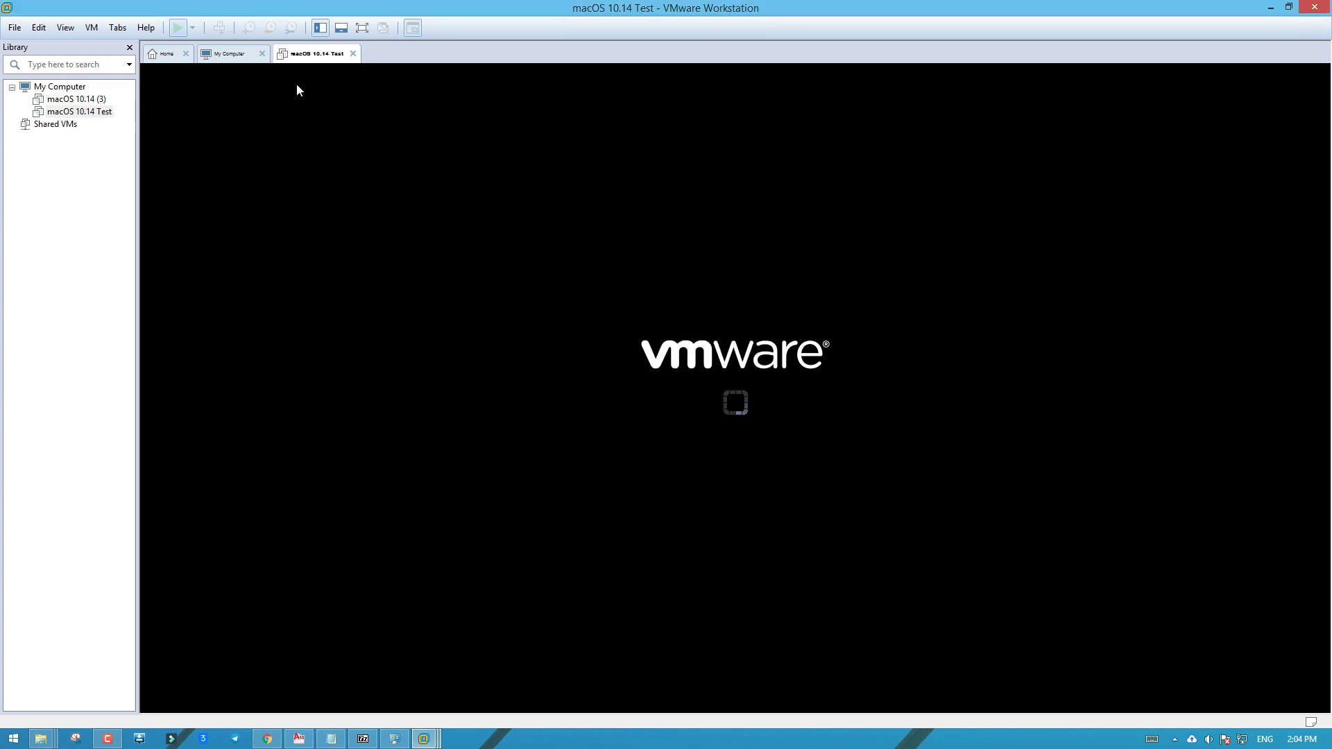
{"action": "left_click", "coordinate": [1314, 7]}
Go back to the Mac OS Vmware folder, refresh it and close the Serial.txt notes
{"action": "right_click", "coordinate": [423, 276]}
{"action": "left_click", "coordinate": [470, 331]}
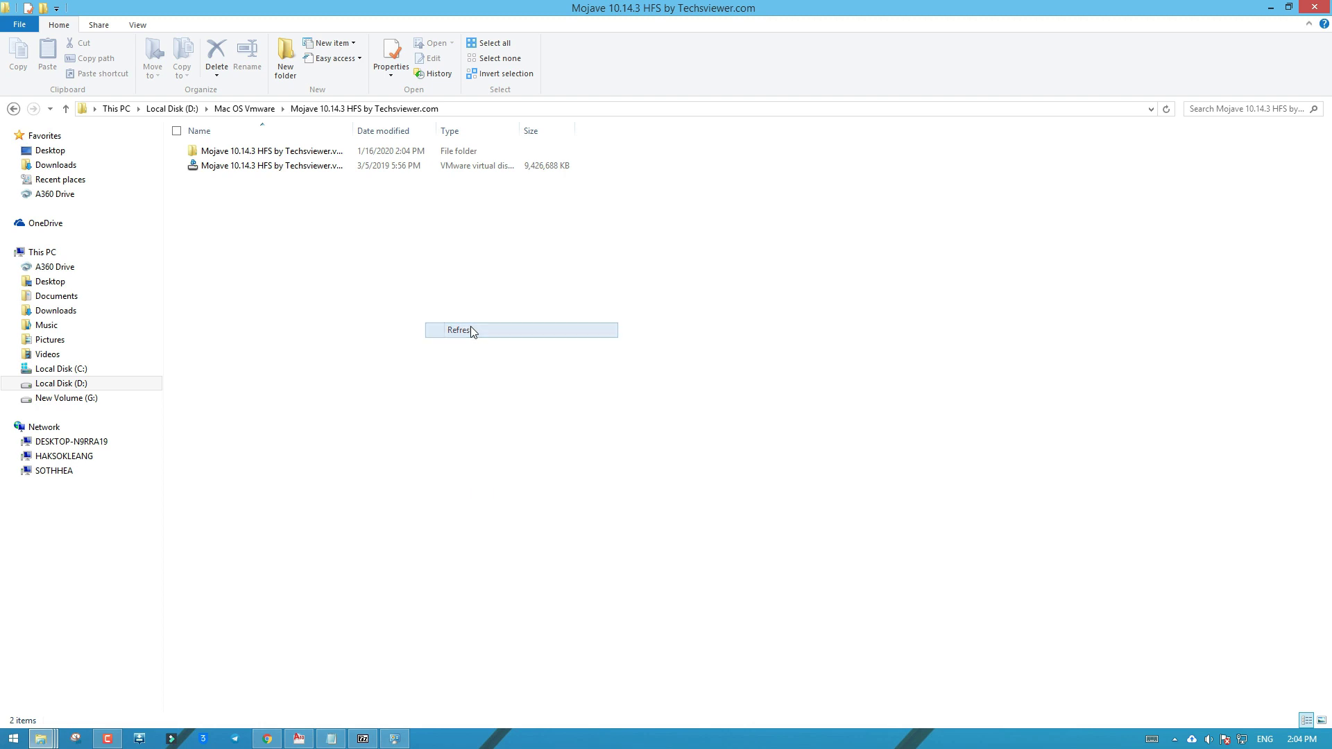
{"action": "left_click", "coordinate": [14, 108]}
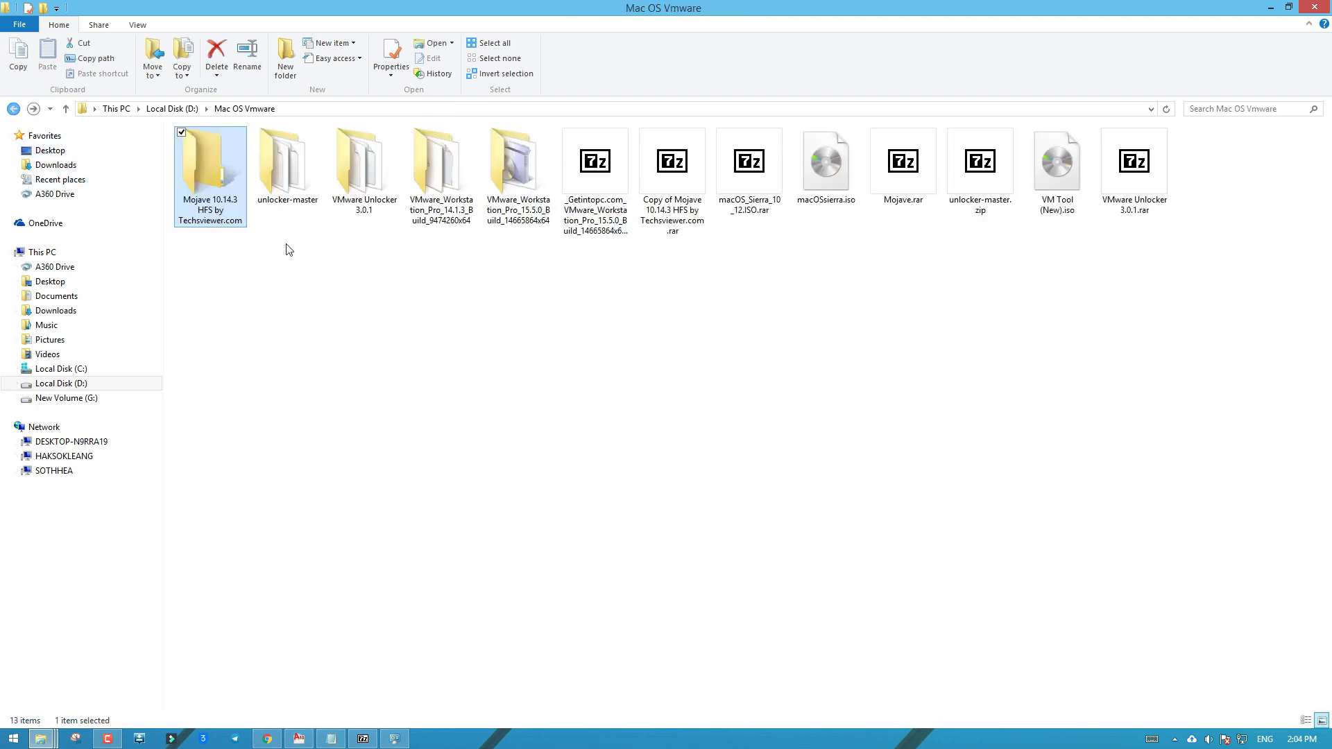
{"action": "right_click", "coordinate": [353, 260]}
{"action": "left_click", "coordinate": [382, 312]}
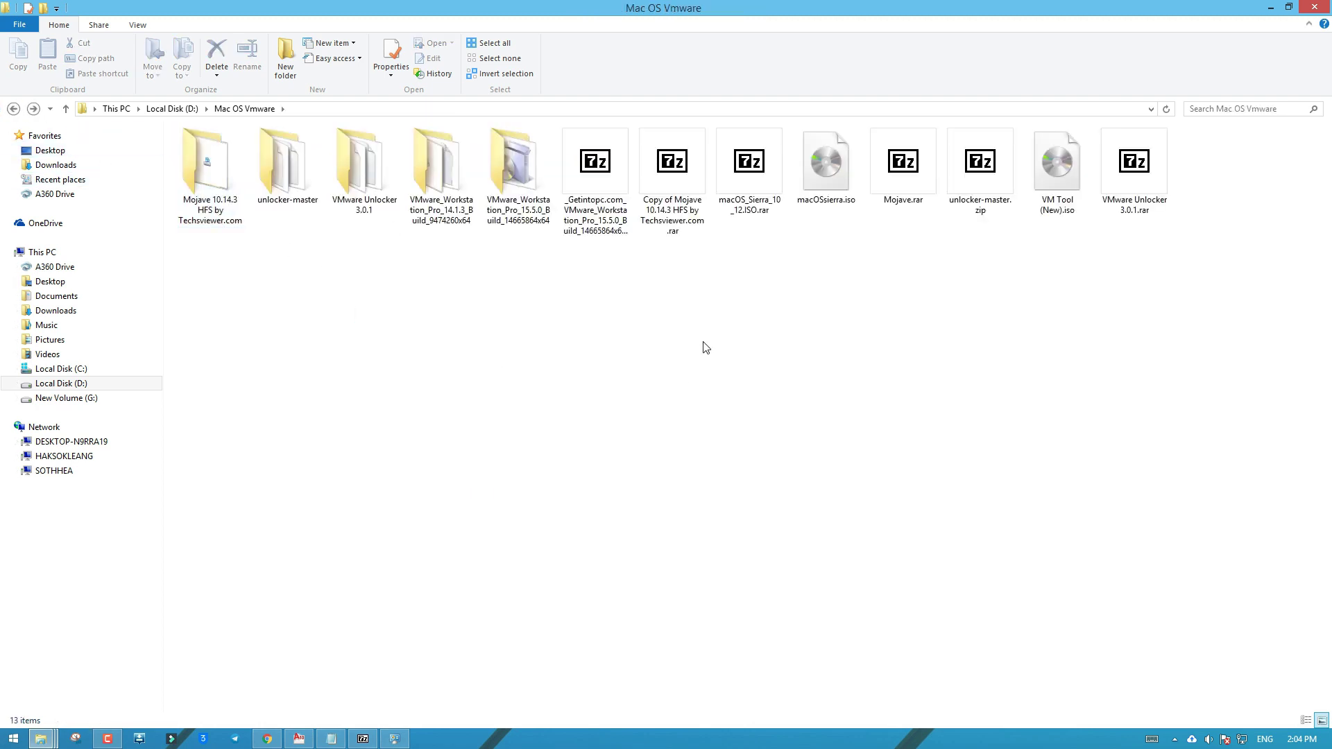
{"action": "left_click", "coordinate": [331, 739]}
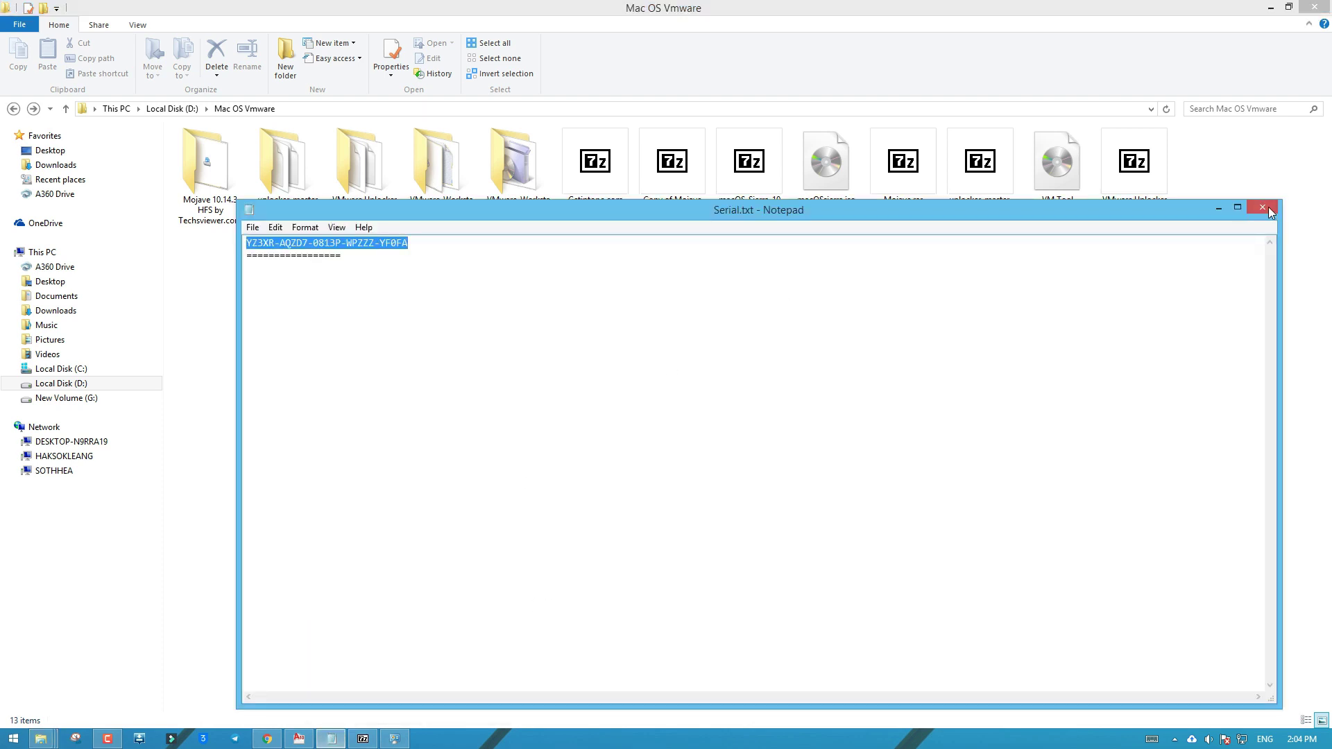
{"action": "left_click", "coordinate": [1271, 212]}
Refresh, open Error Fix.txt in Notepad, set it aside and go to Local Disk (C:)
{"action": "right_click", "coordinate": [428, 356]}
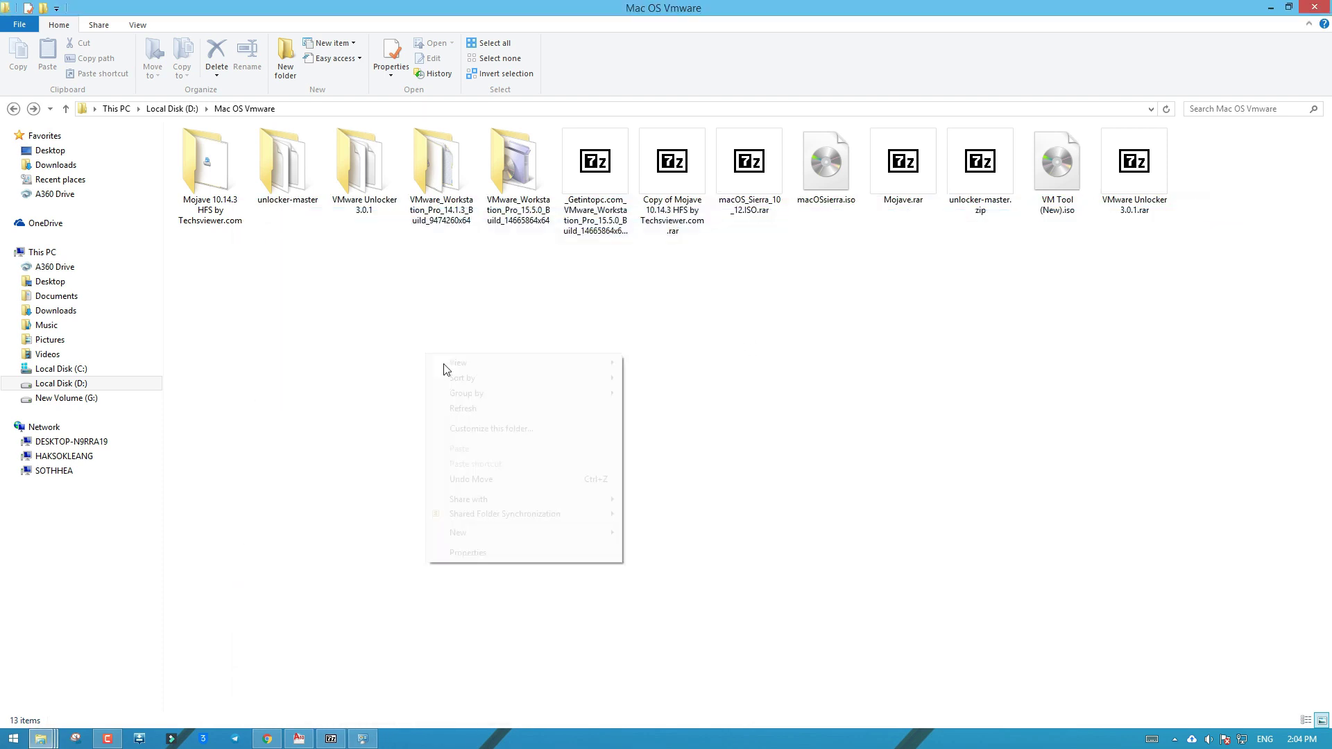
{"action": "left_click", "coordinate": [464, 409]}
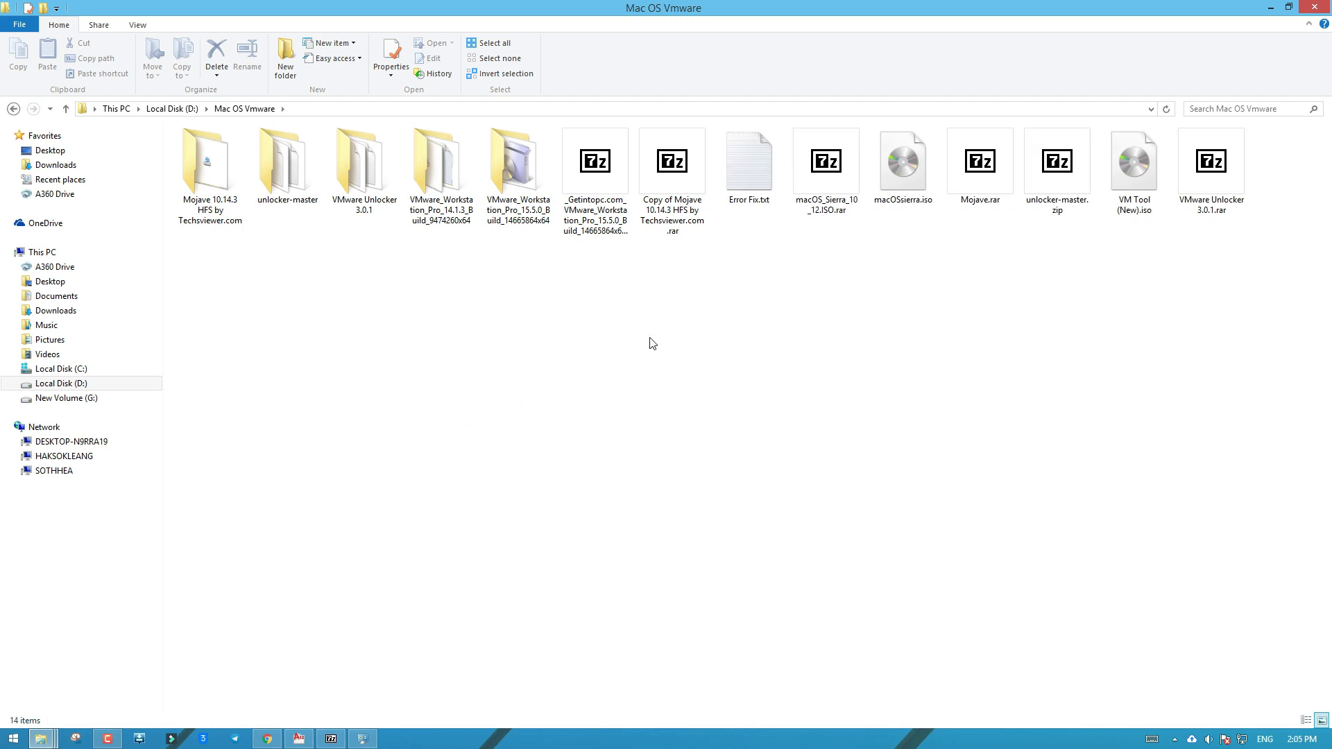
{"action": "double_click", "coordinate": [747, 174]}
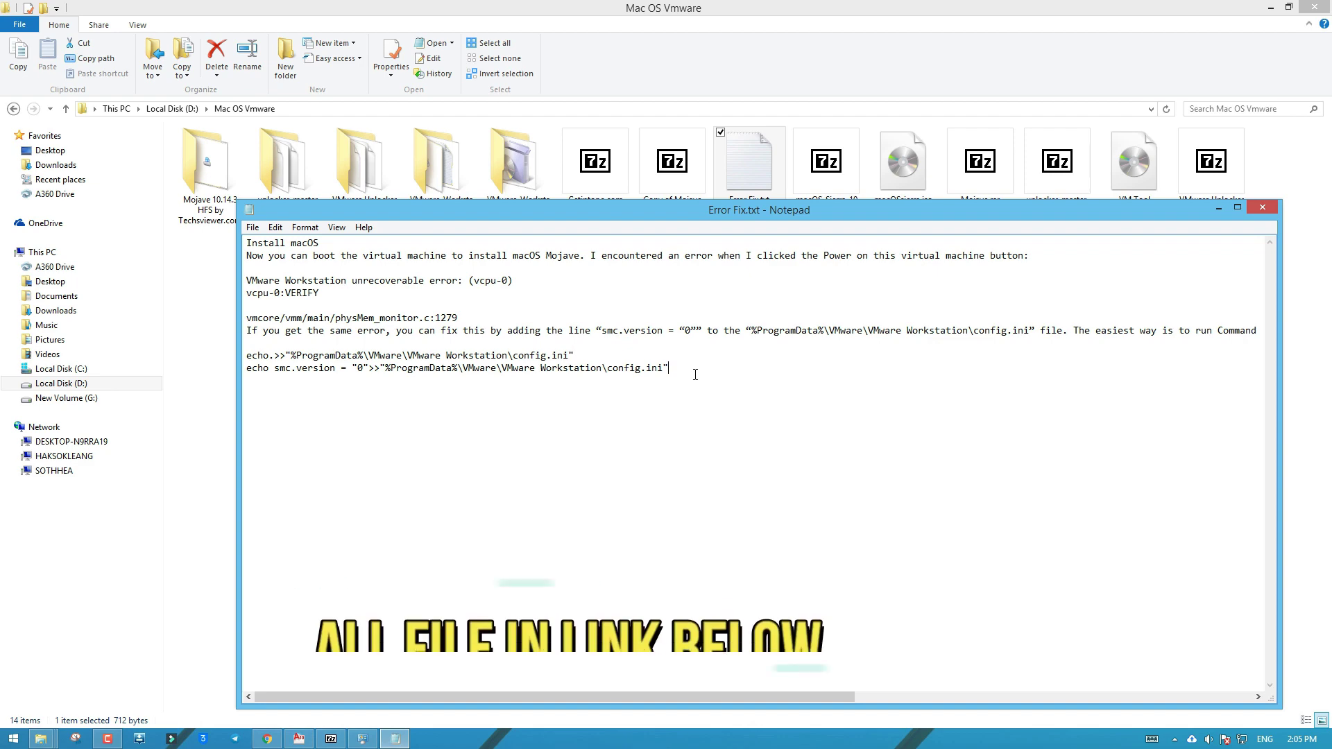
{"action": "key", "text": "alt+Tab"}
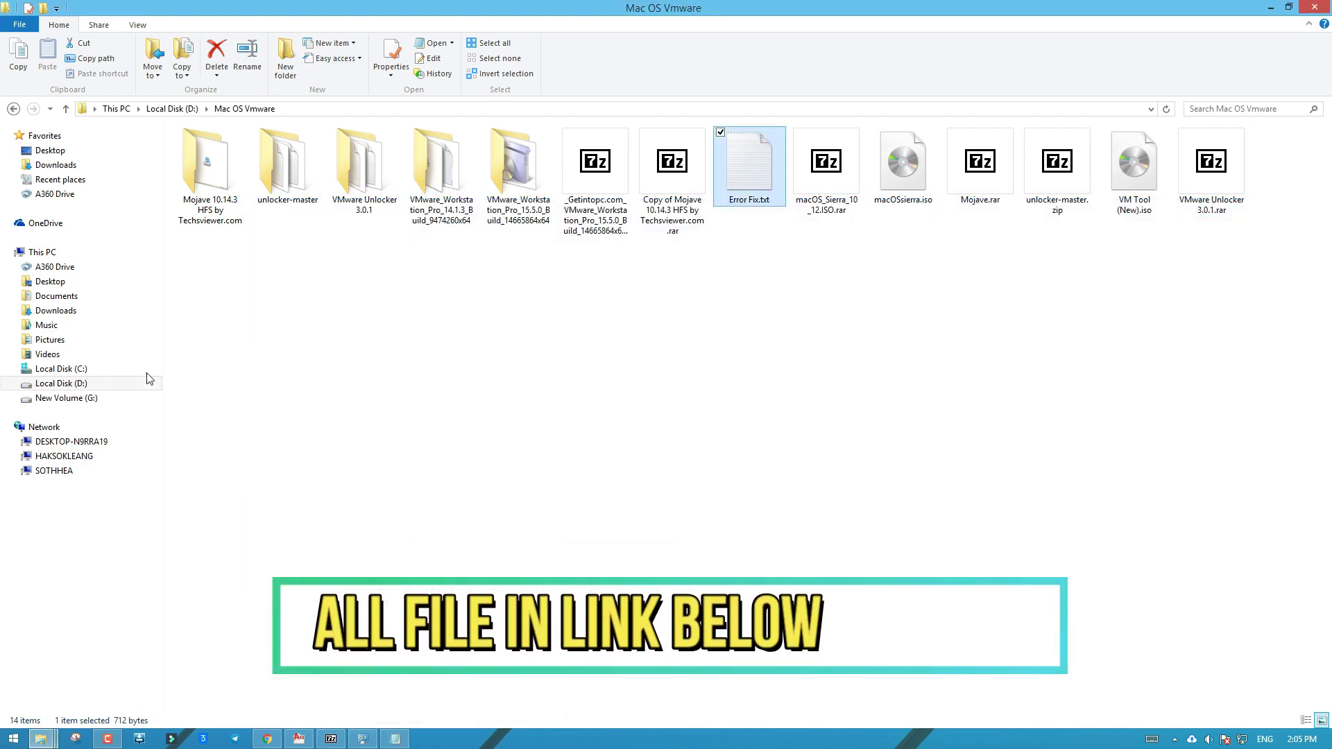
{"action": "left_click", "coordinate": [147, 369]}
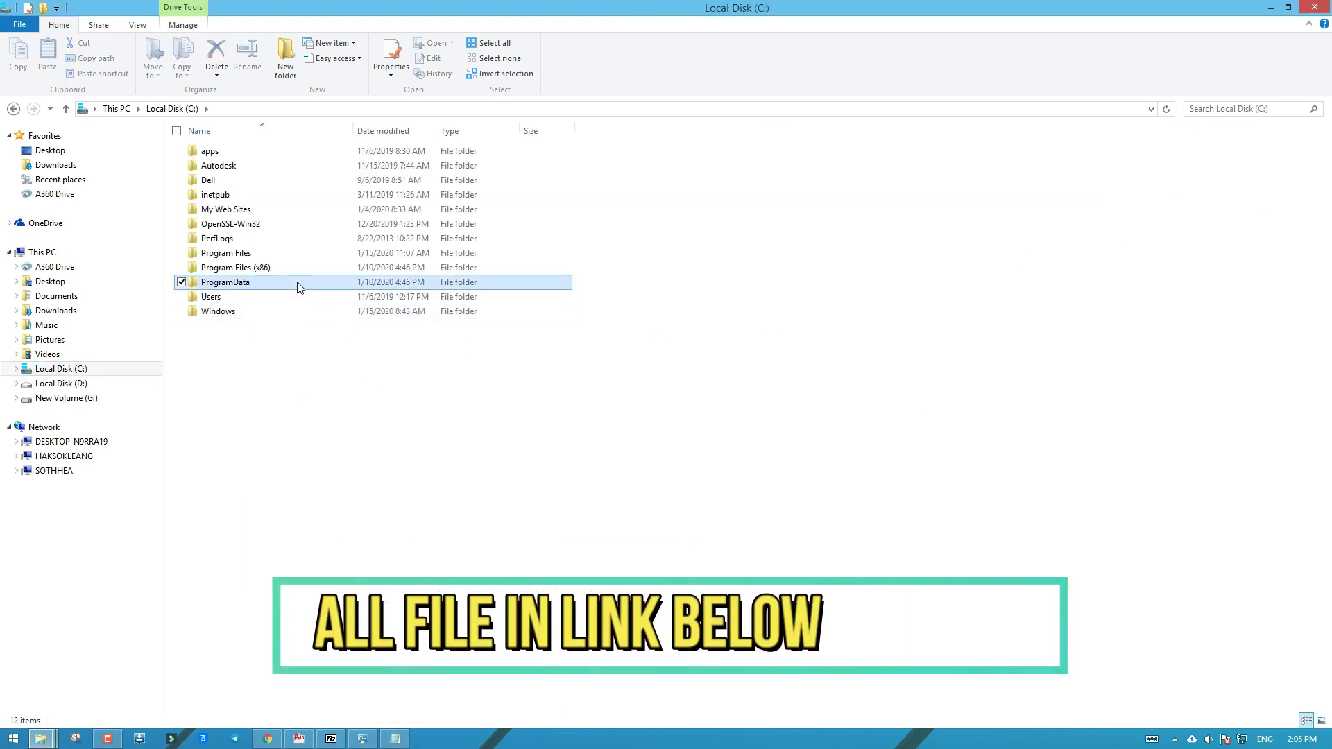
Browse to C:\ProgramData\VMware\VMware Workstation and refresh the listing
{"action": "double_click", "coordinate": [320, 282]}
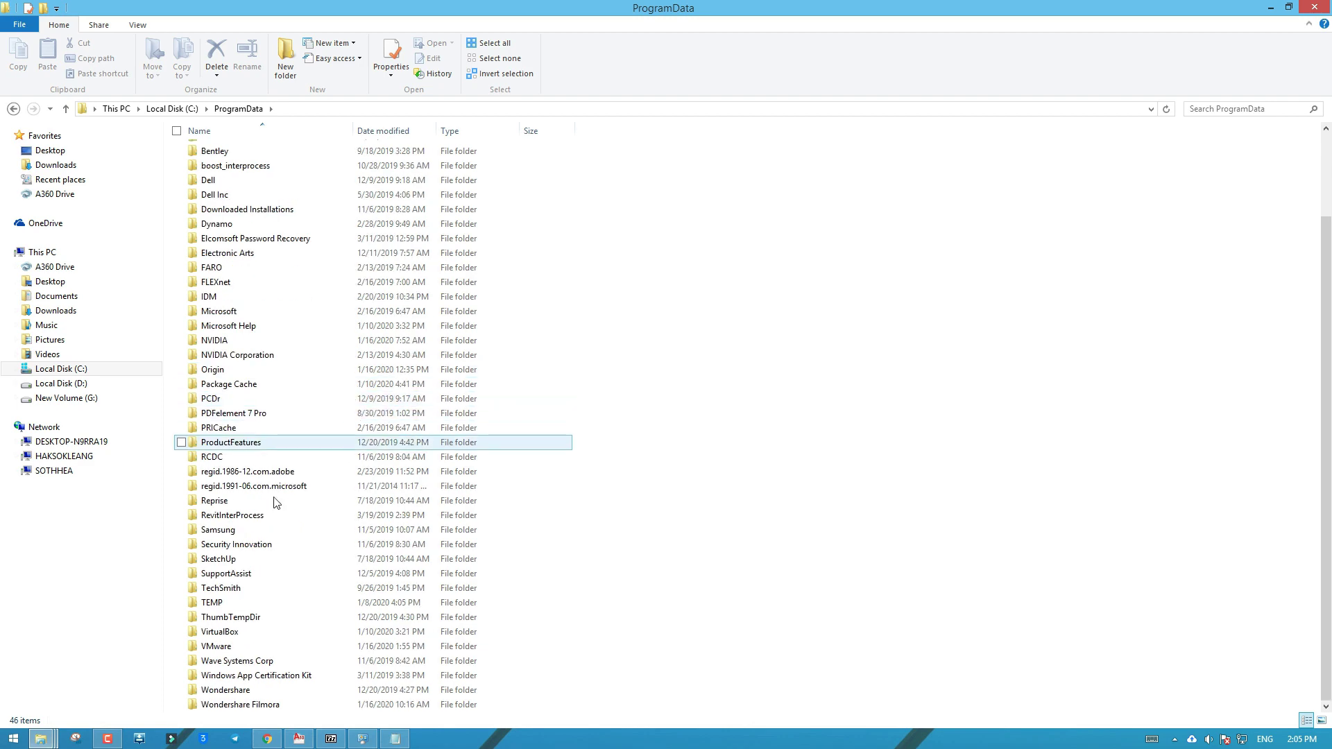
{"action": "double_click", "coordinate": [254, 647]}
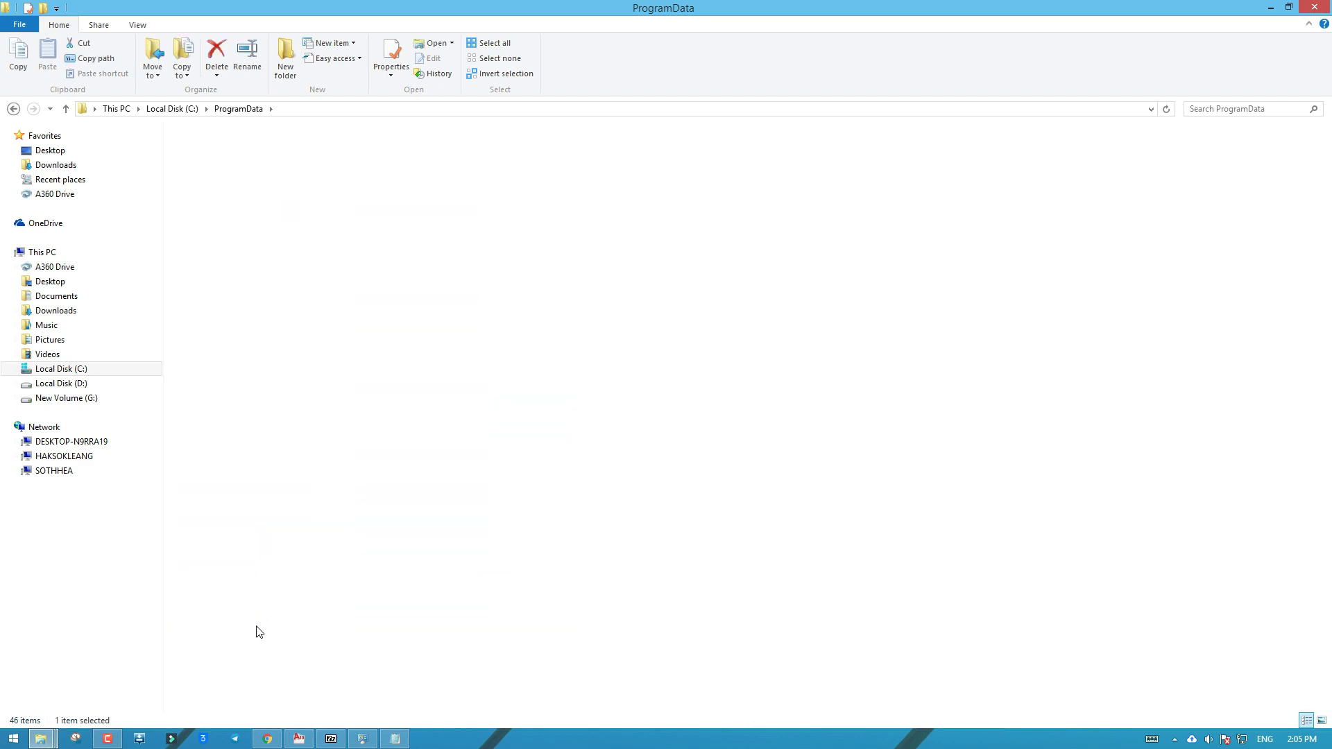
{"action": "double_click", "coordinate": [333, 238]}
{"action": "right_click", "coordinate": [490, 250]}
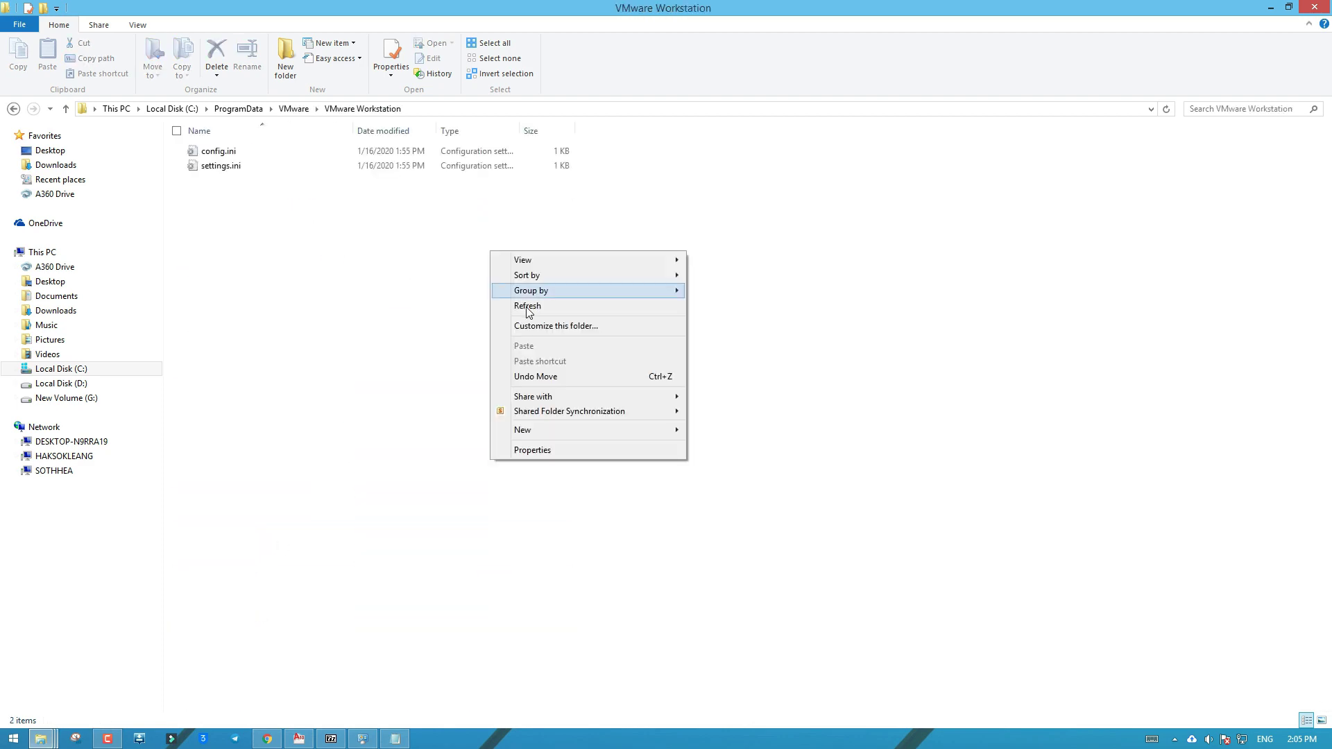
{"action": "left_click", "coordinate": [530, 305]}
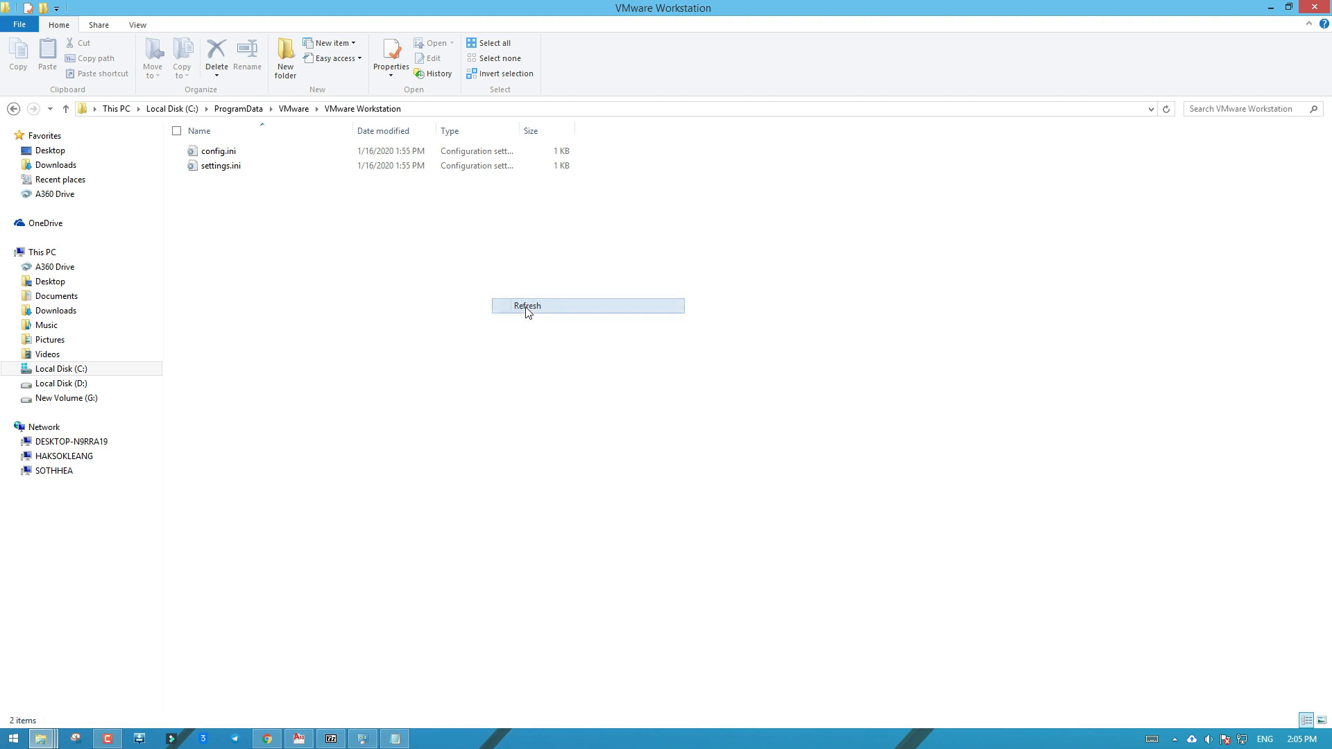
Open an administrator command prompt in this folder from the File menu and center it
{"action": "left_click", "coordinate": [28, 28]}
{"action": "mouse_move", "coordinate": [139, 79]}
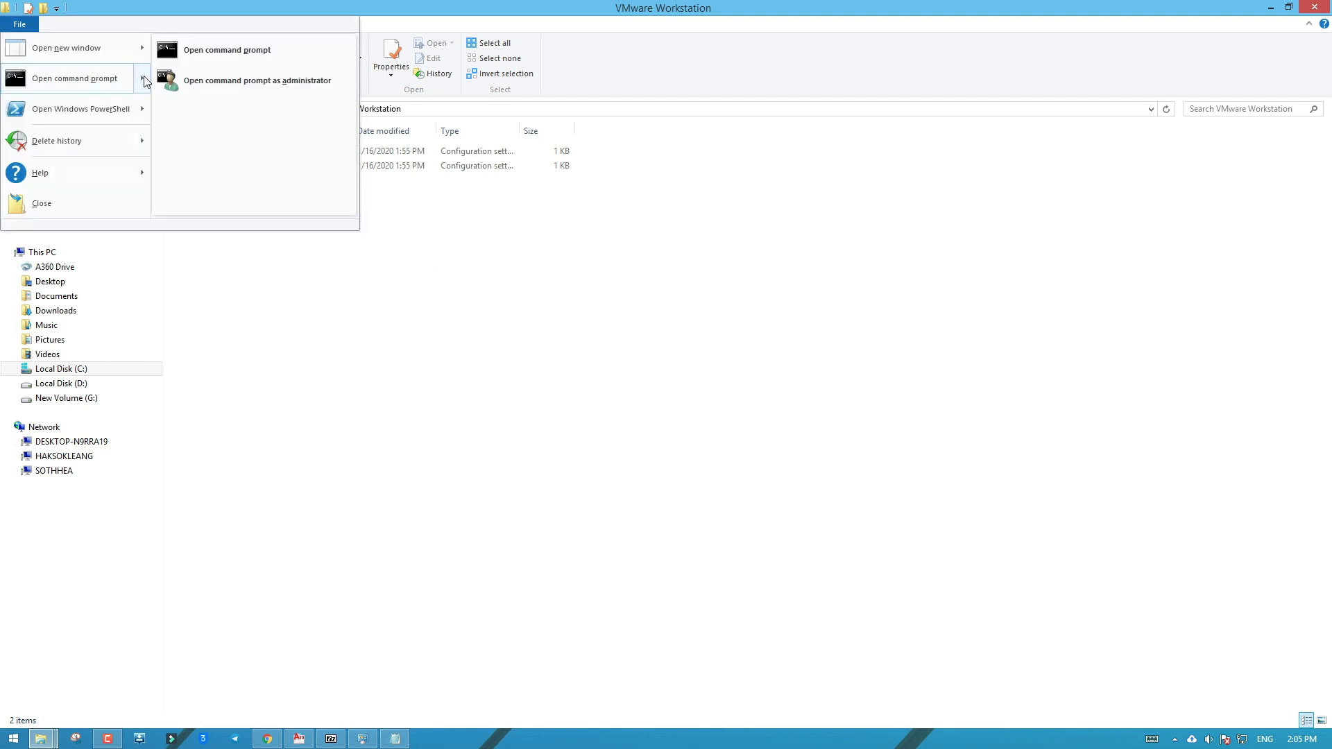
{"action": "left_click", "coordinate": [242, 82]}
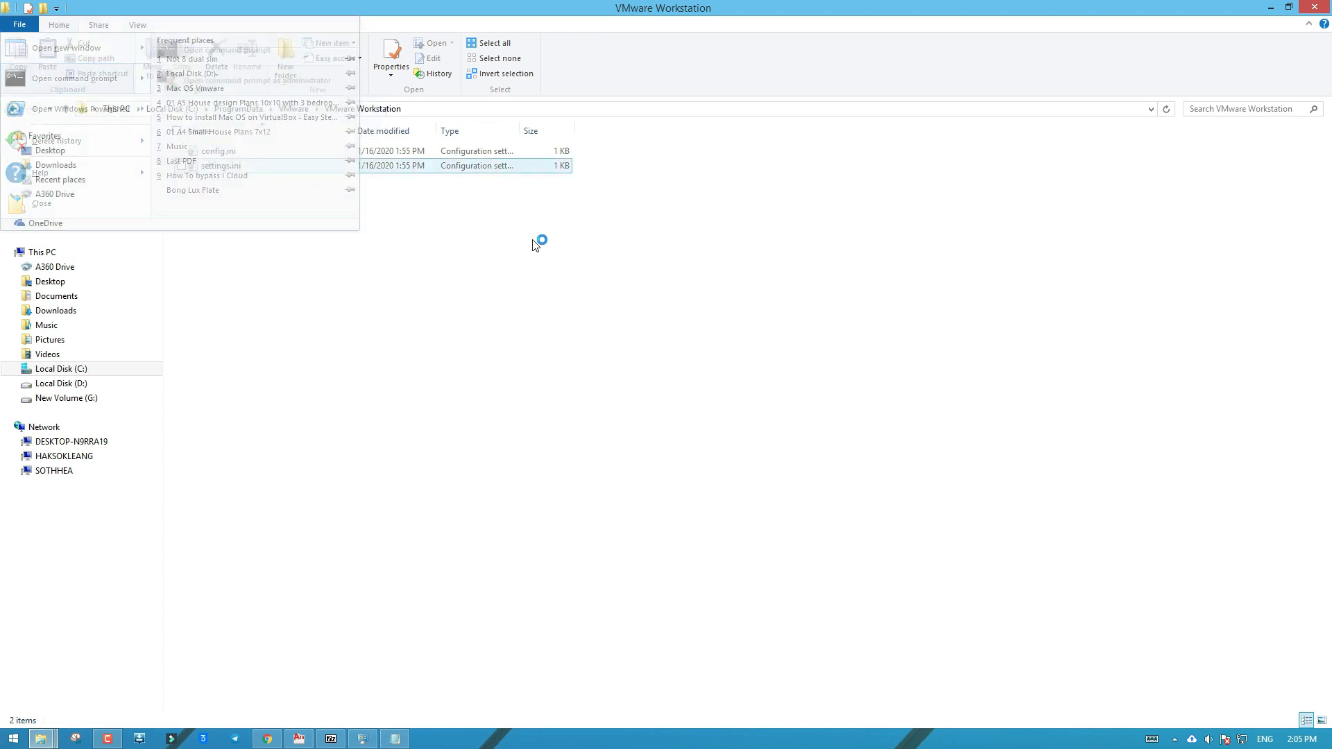
{"action": "left_click_drag", "start_coordinate": [357, 67], "coordinate": [739, 125]}
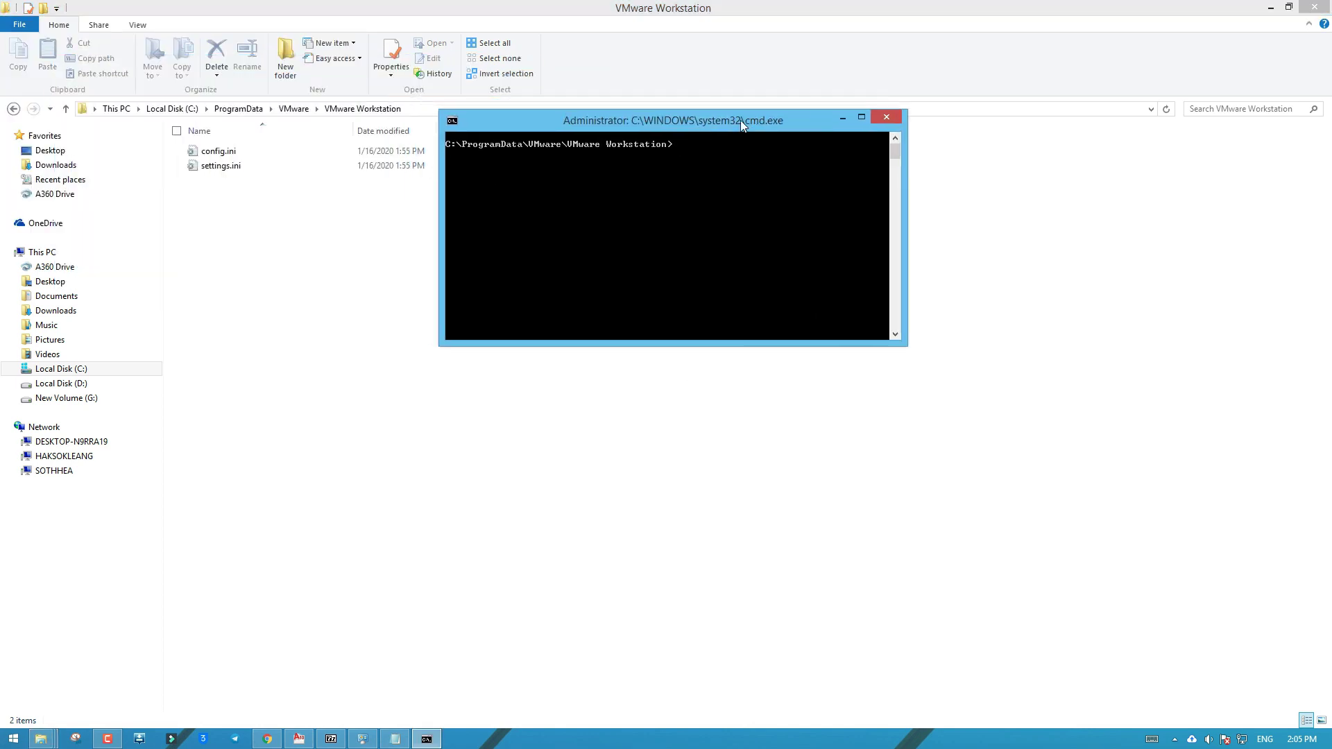
Copy the first echo line from Error Fix.txt and run it in Command Prompt to append a blank line to config.ini
{"action": "left_click", "coordinate": [395, 739]}
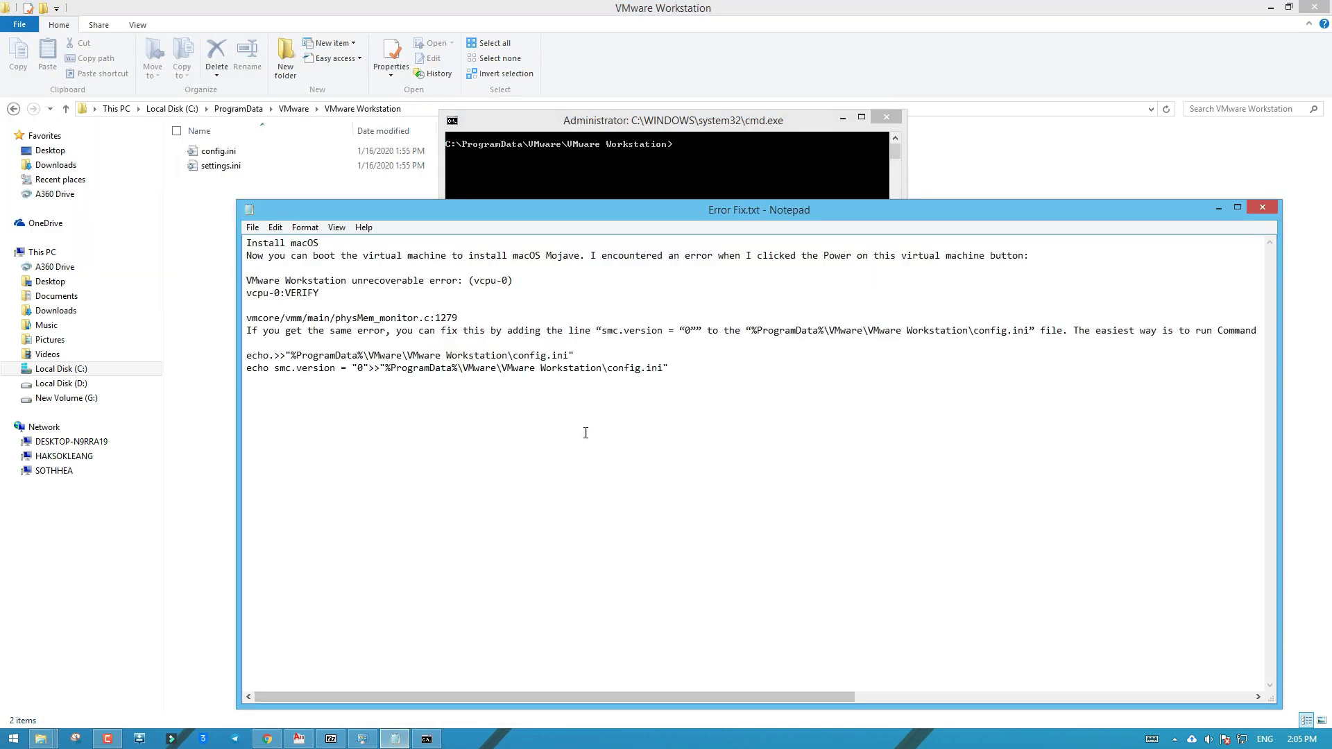
{"action": "left_click_drag", "start_coordinate": [583, 350], "coordinate": [253, 355]}
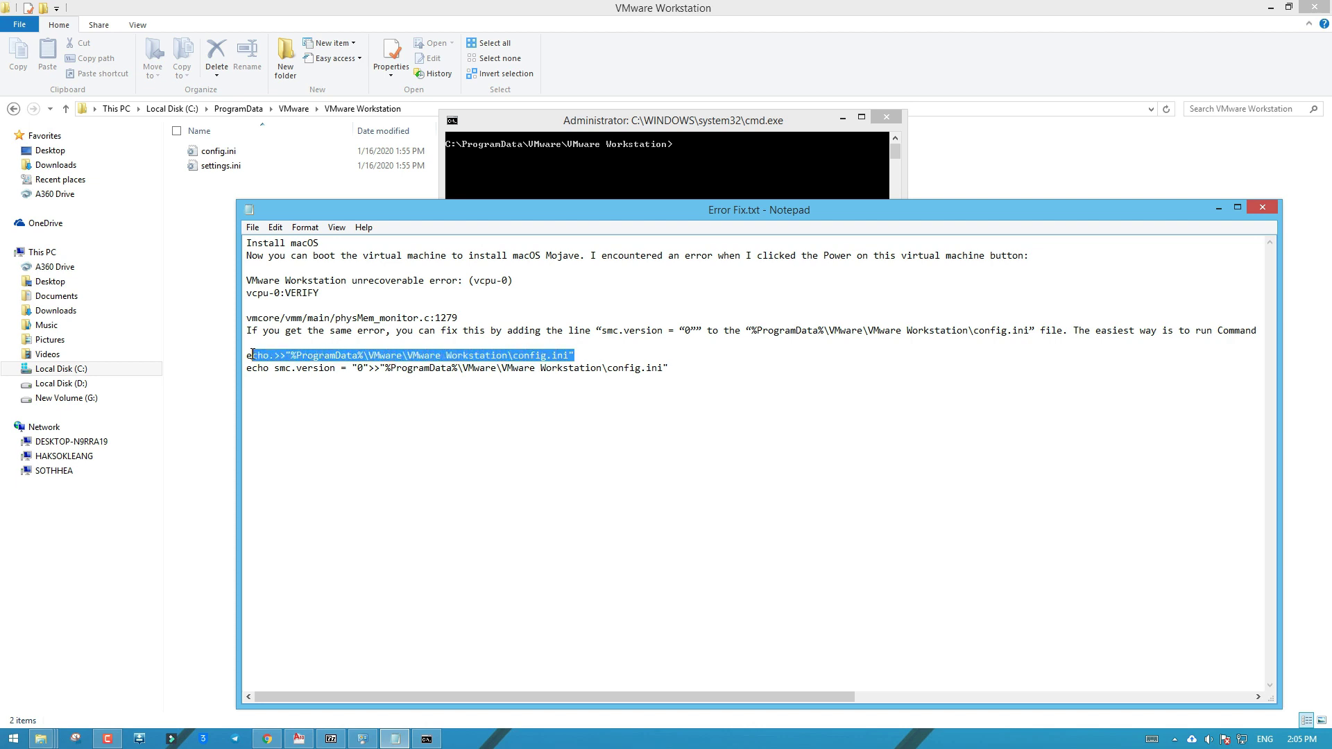
{"action": "right_click", "coordinate": [247, 355]}
{"action": "left_click", "coordinate": [274, 400]}
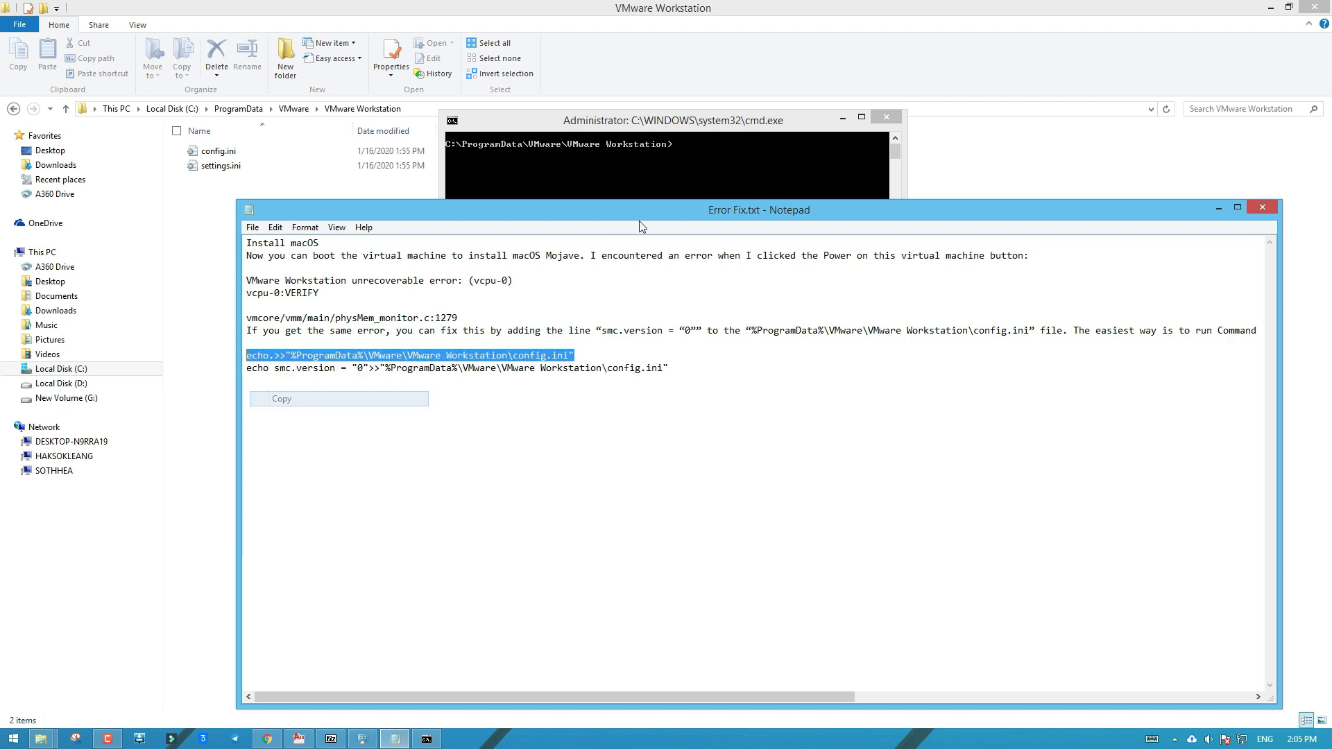
{"action": "left_click", "coordinate": [658, 178]}
{"action": "right_click", "coordinate": [657, 179]}
{"action": "left_click", "coordinate": [683, 210]}
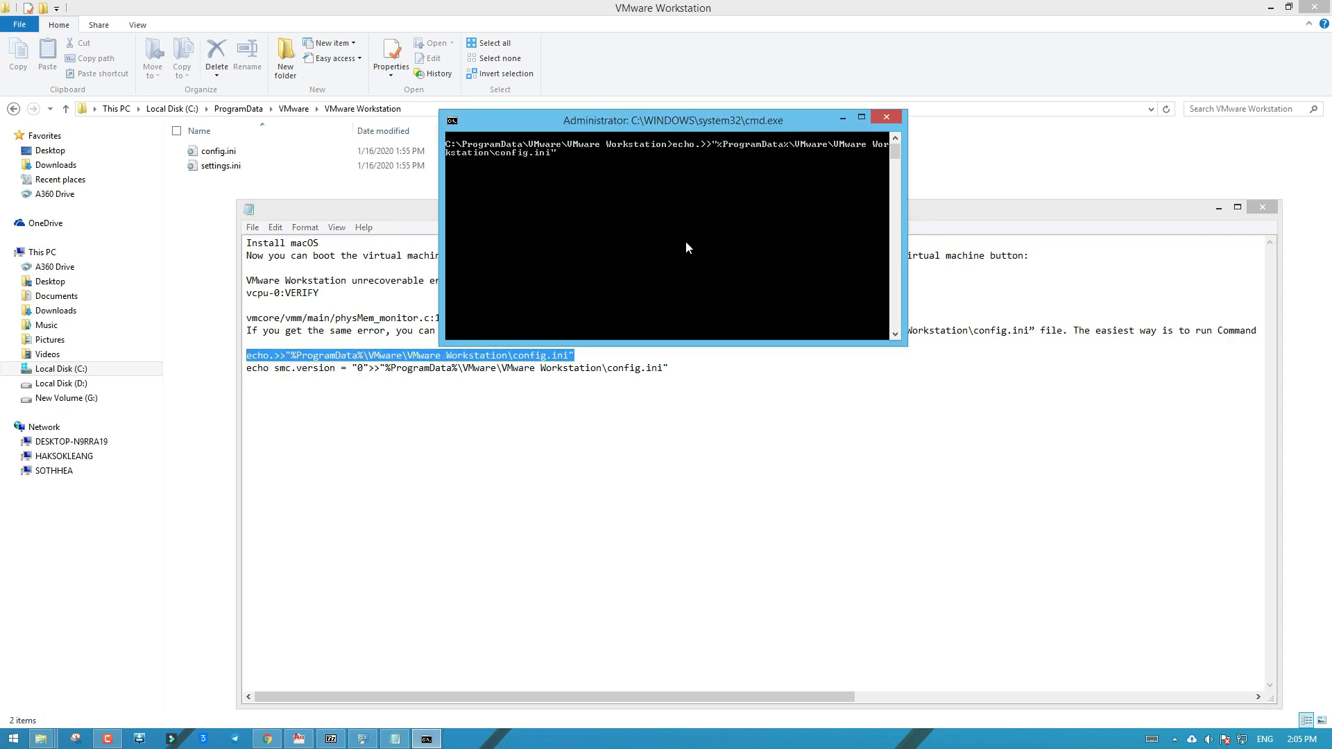
{"action": "key", "text": "Return"}
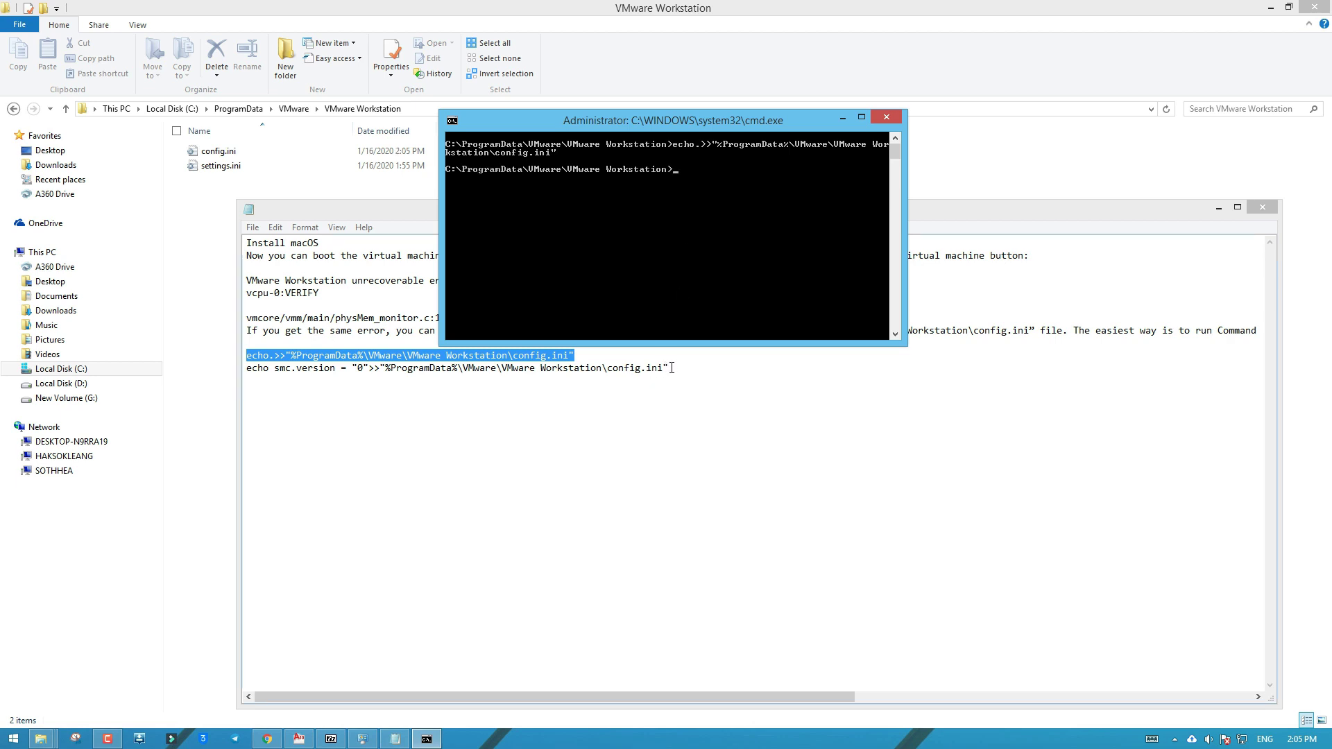
Run the echo command appending smc.version = "0" to config.ini, then close Command Prompt
{"action": "left_click_drag", "start_coordinate": [671, 368], "coordinate": [251, 375]}
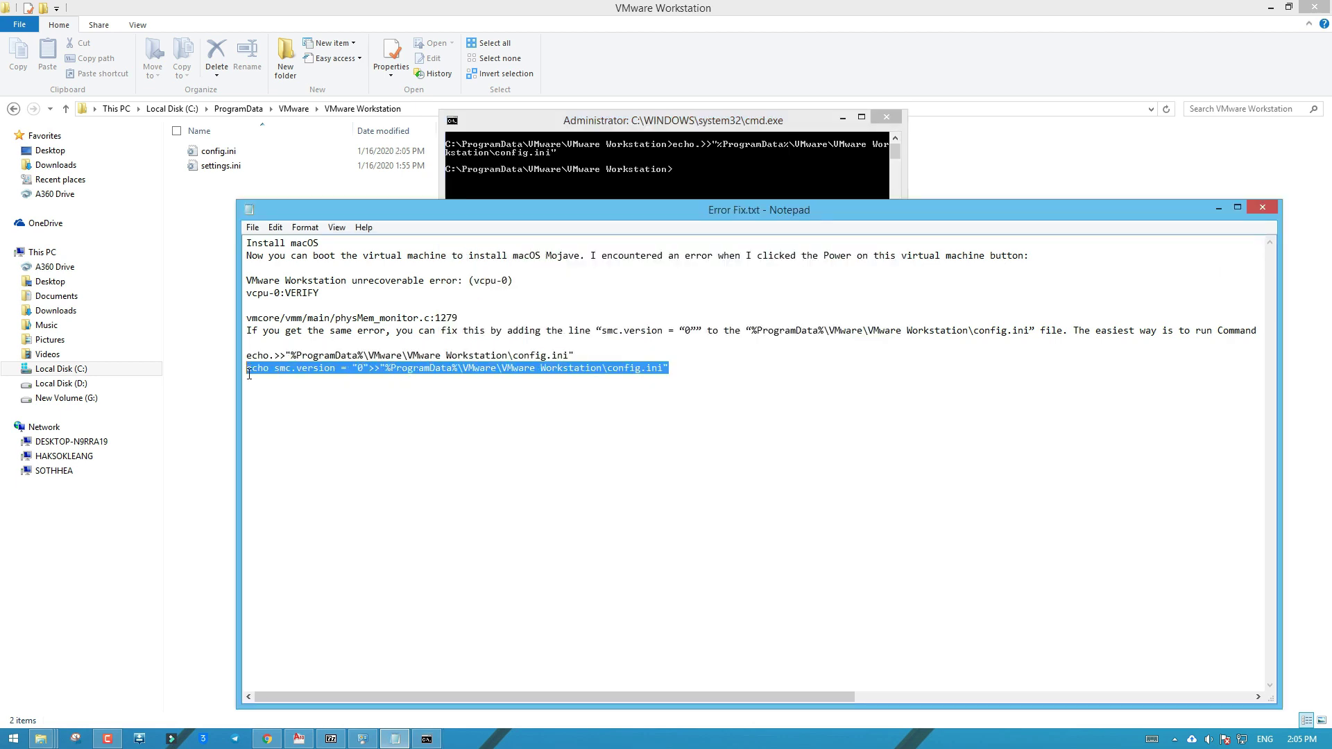
{"action": "right_click", "coordinate": [257, 373]}
{"action": "left_click", "coordinate": [301, 418]}
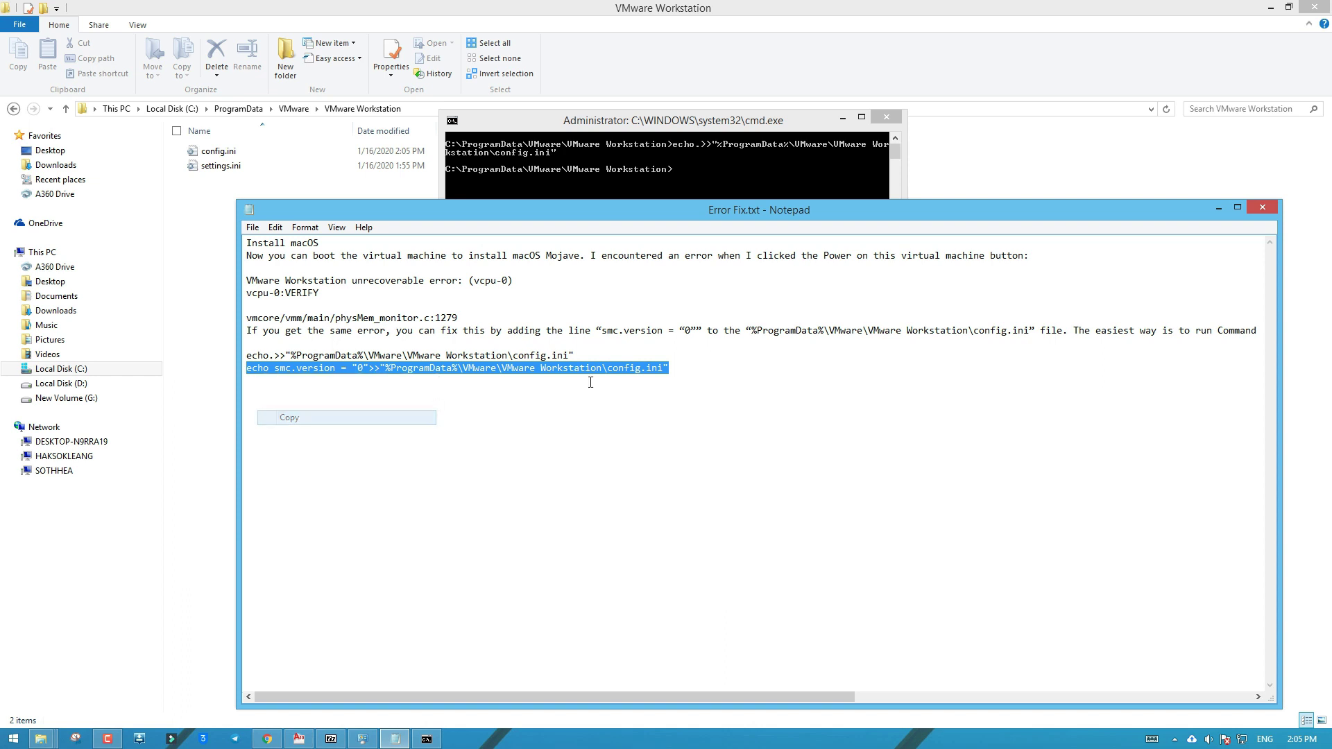
{"action": "left_click", "coordinate": [1219, 208]}
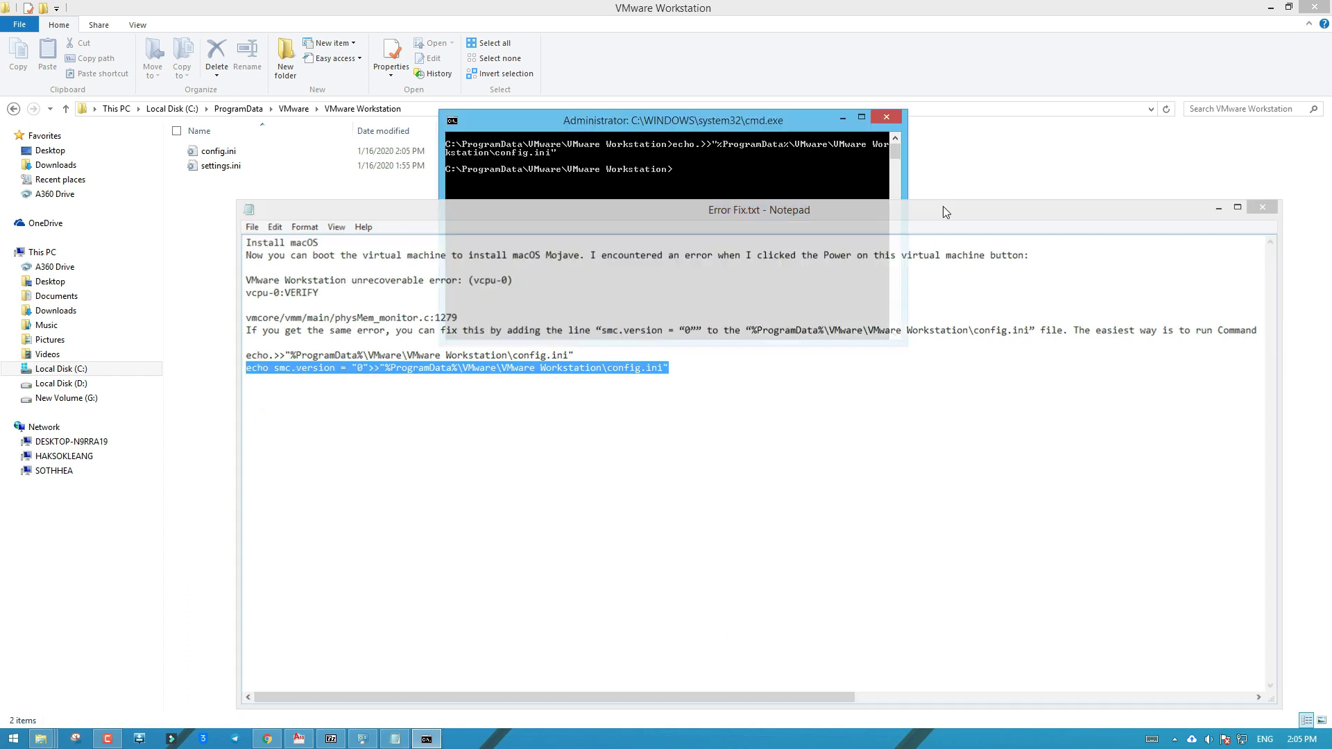
{"action": "right_click", "coordinate": [708, 199]}
{"action": "left_click", "coordinate": [735, 238]}
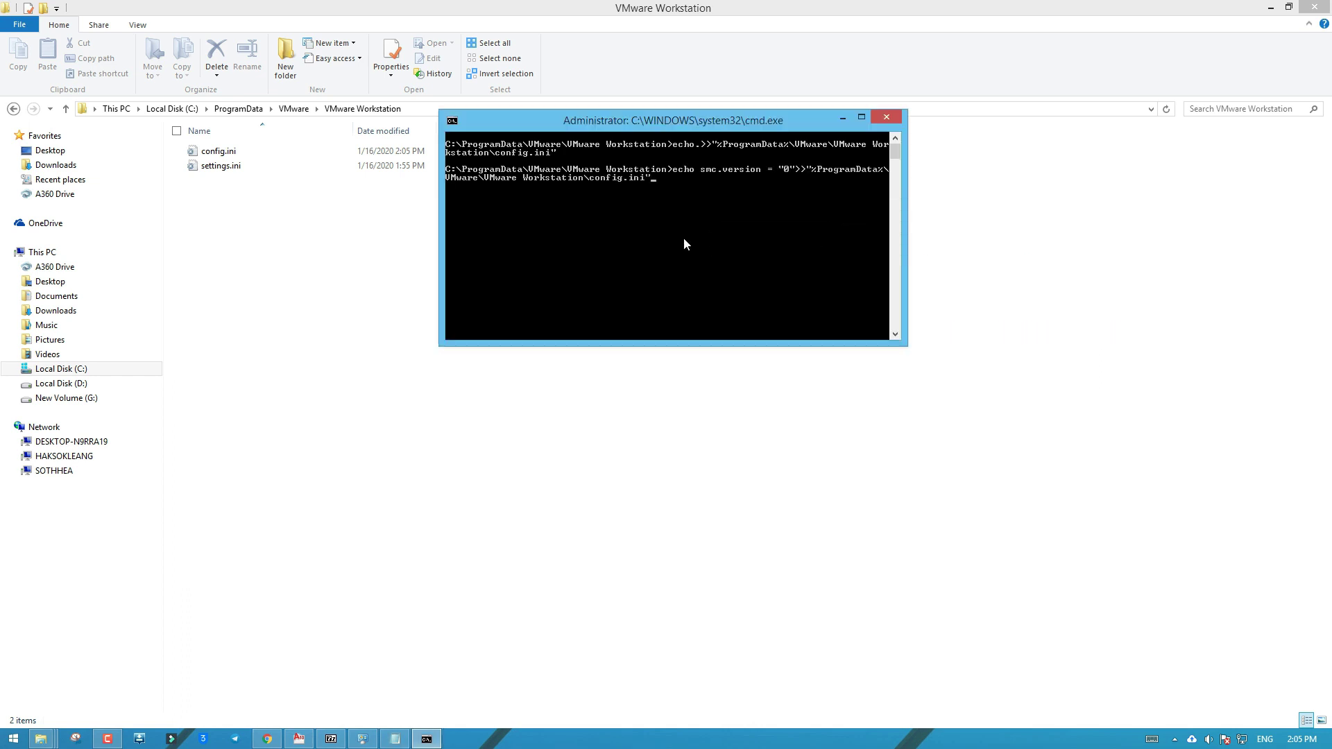
{"action": "key", "text": "Return"}
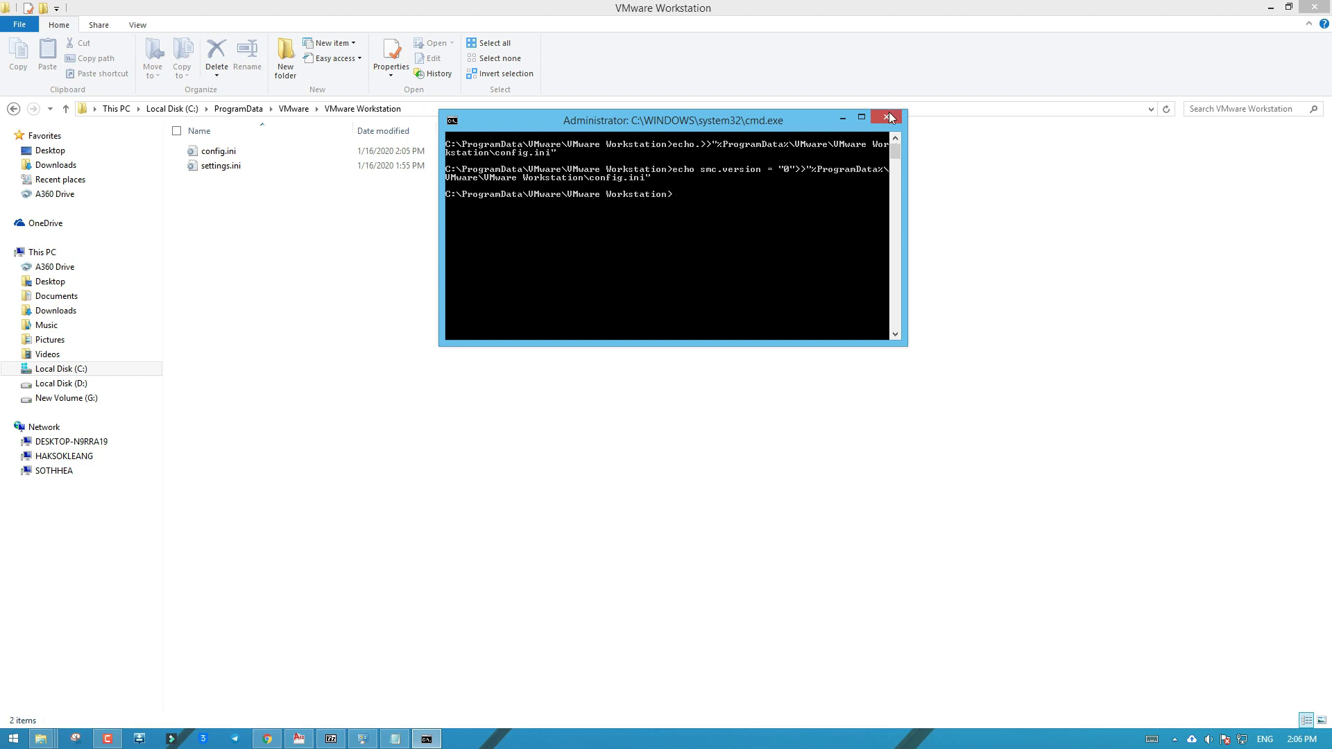
{"action": "left_click", "coordinate": [885, 117]}
From the desktop, power on the macOS 10.14 Test virtual machine in VMware Workstation
{"action": "left_click", "coordinate": [1327, 738]}
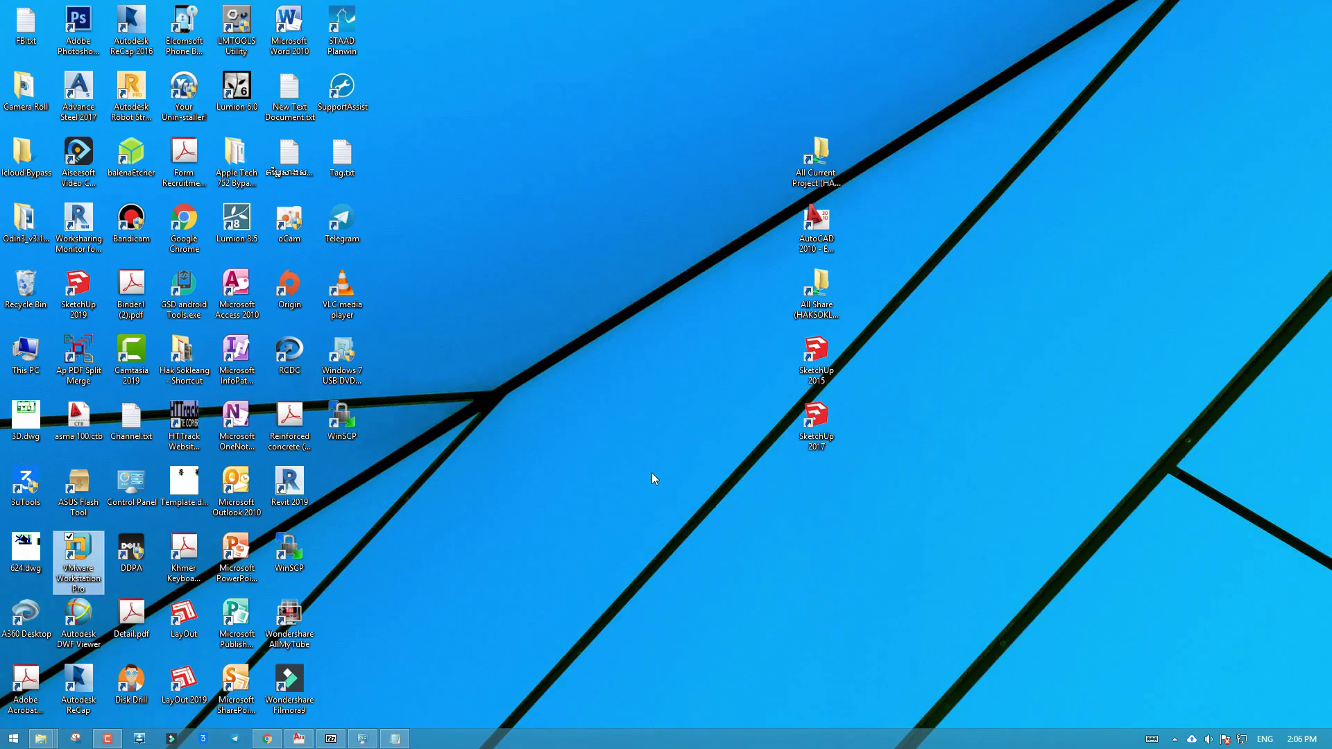
{"action": "left_click", "coordinate": [554, 473]}
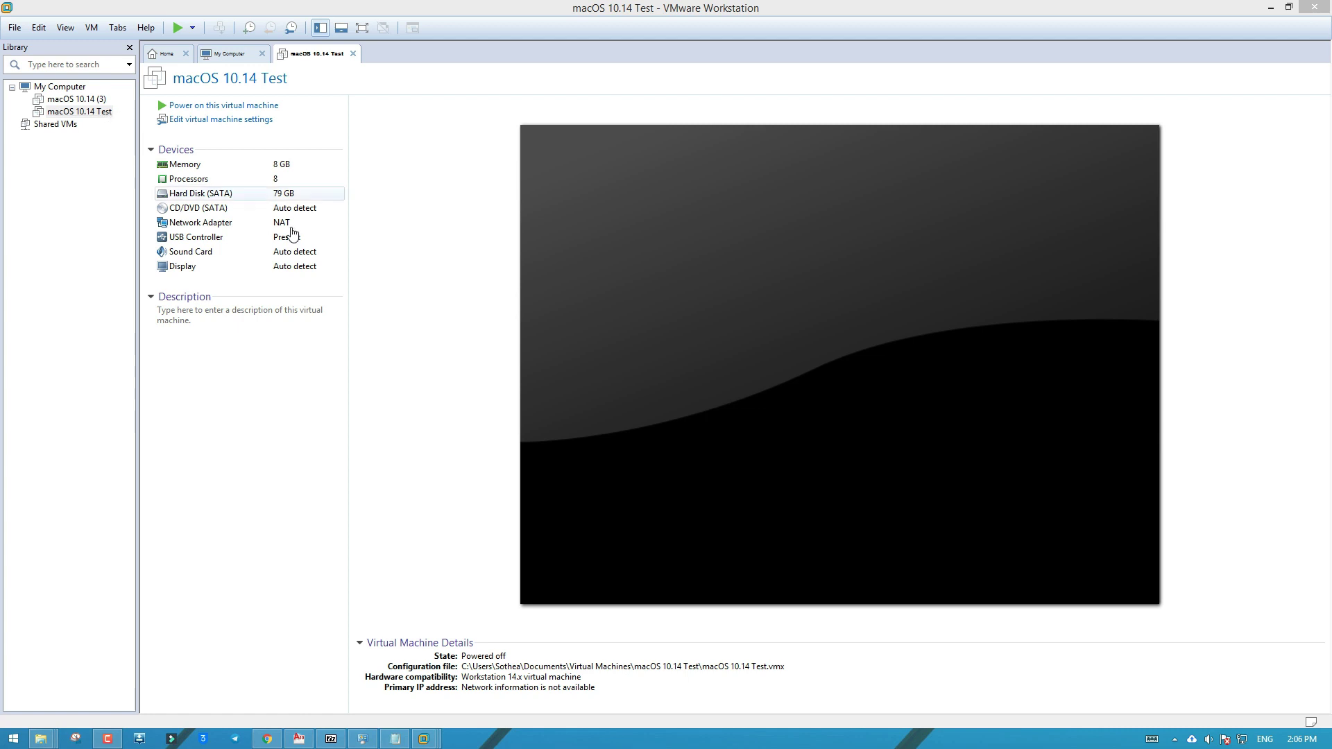
{"action": "left_click", "coordinate": [246, 106]}
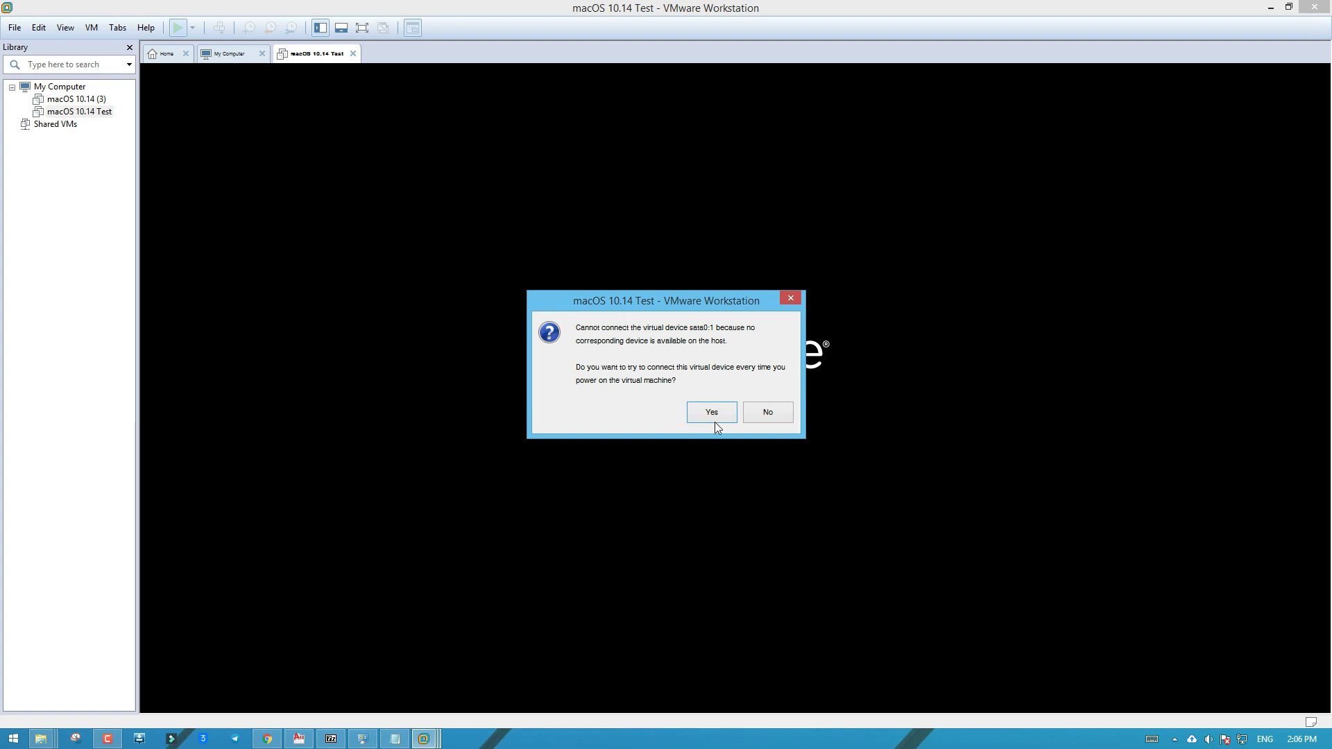
Keep retrying the sata0:1 device, skip sign-in, and choose the Light appearance to reach the desktop
{"action": "left_click", "coordinate": [712, 412]}
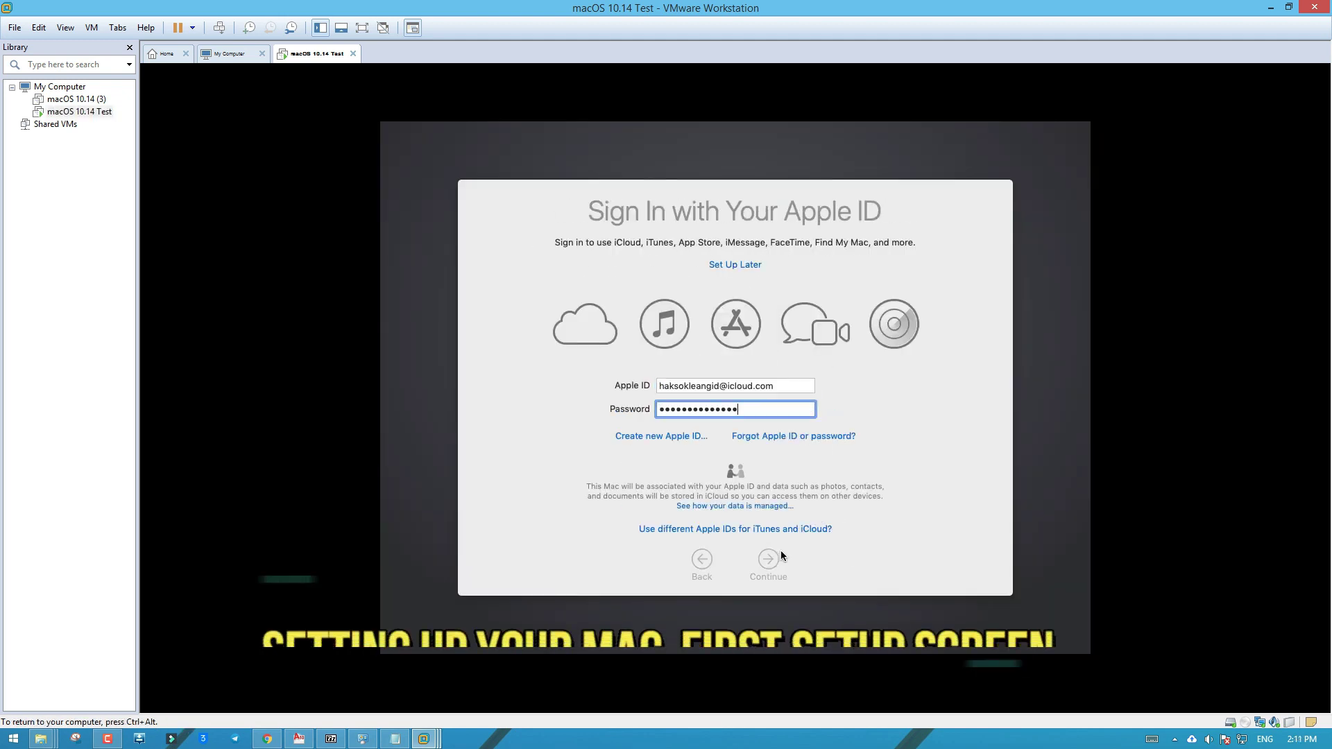
{"action": "left_click", "coordinate": [776, 555]}
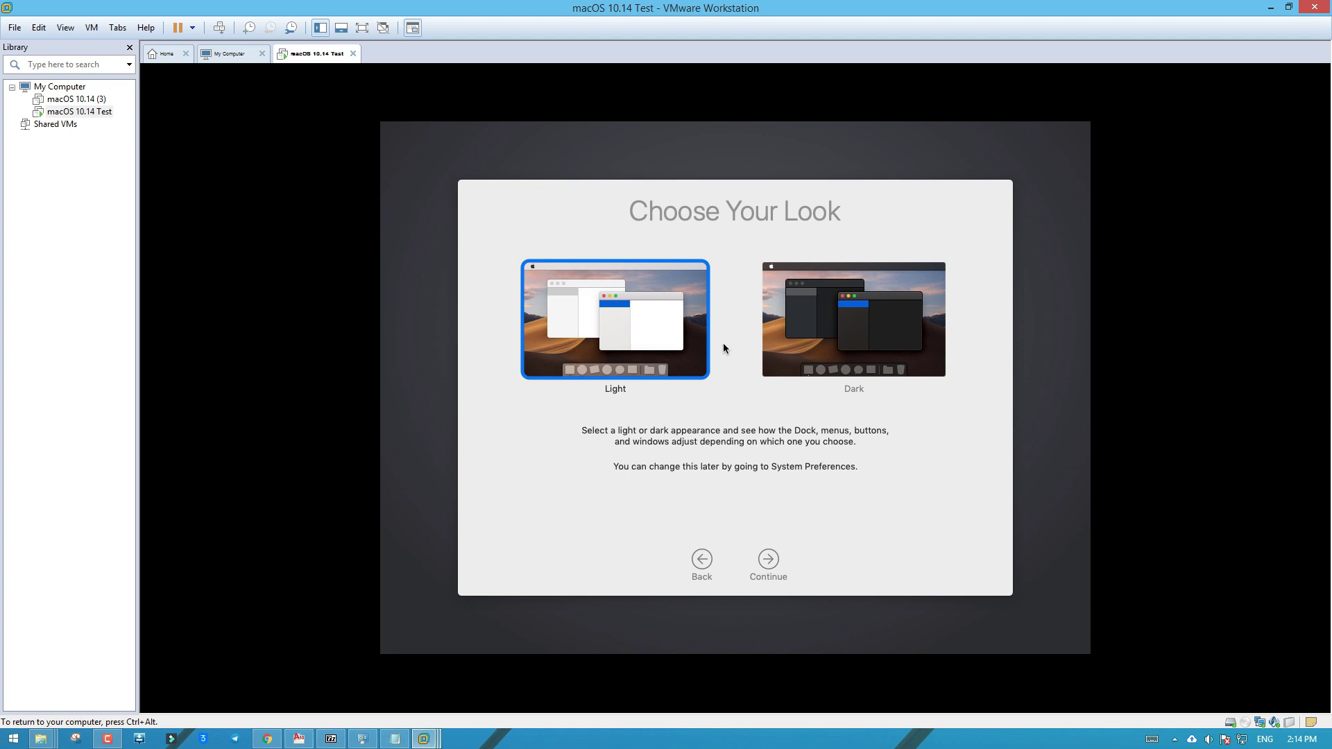
{"action": "left_click", "coordinate": [848, 327]}
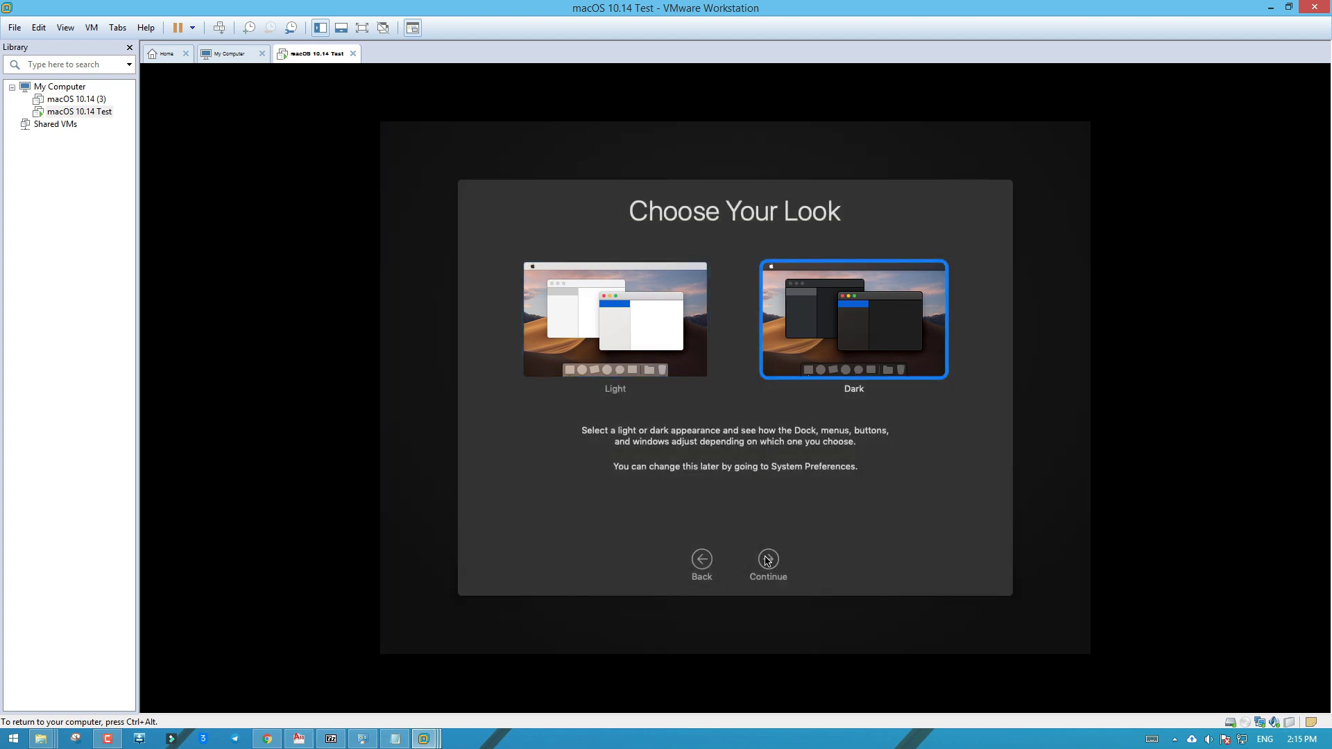
{"action": "left_click", "coordinate": [650, 337]}
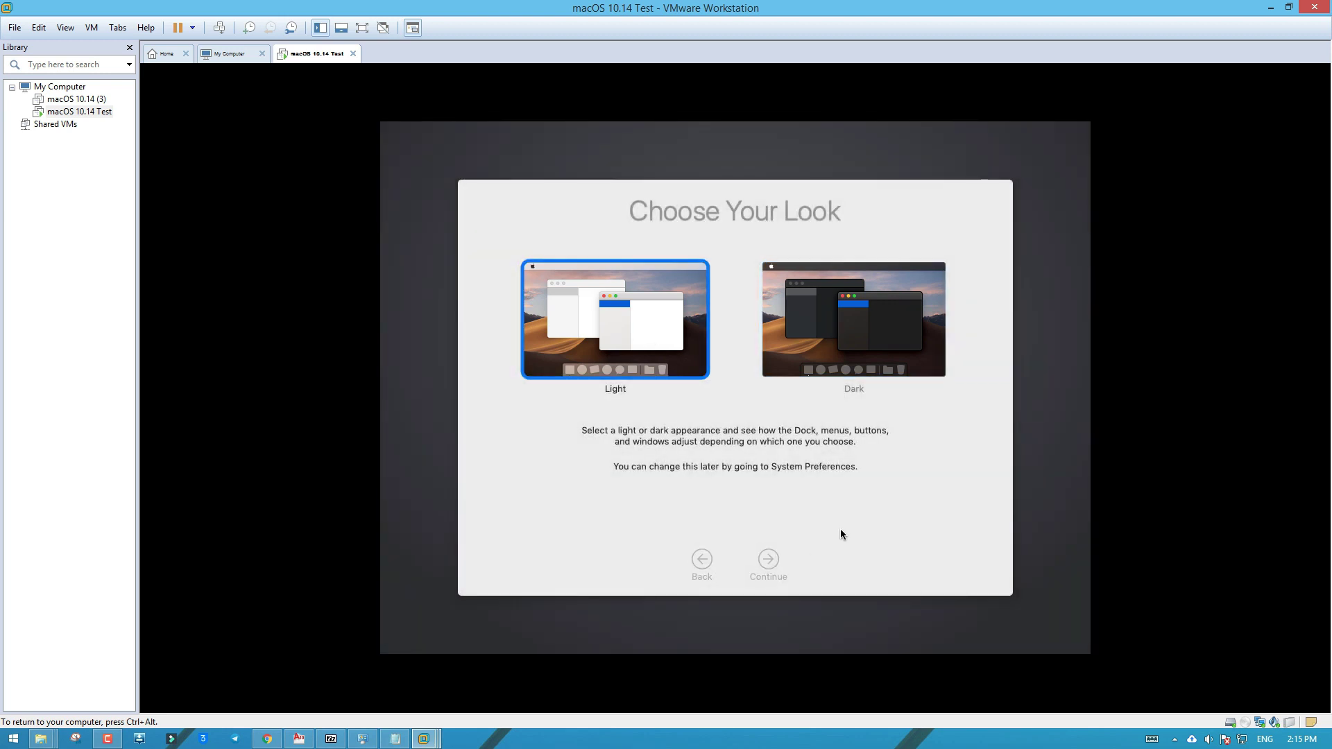
{"action": "key", "text": "Return"}
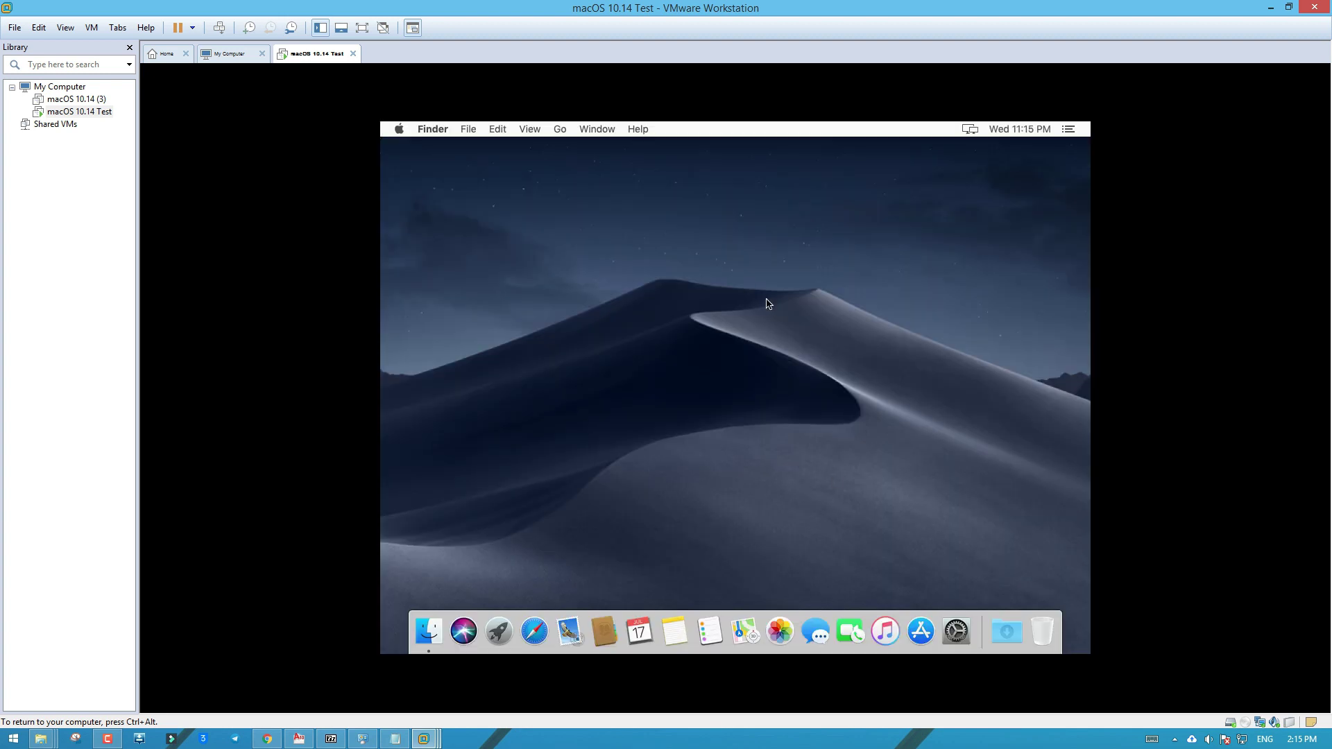
Dismiss the macOS desktop context menus and restore down the maximized VMware window
{"action": "right_click", "coordinate": [677, 287]}
{"action": "mouse_move", "coordinate": [704, 359]}
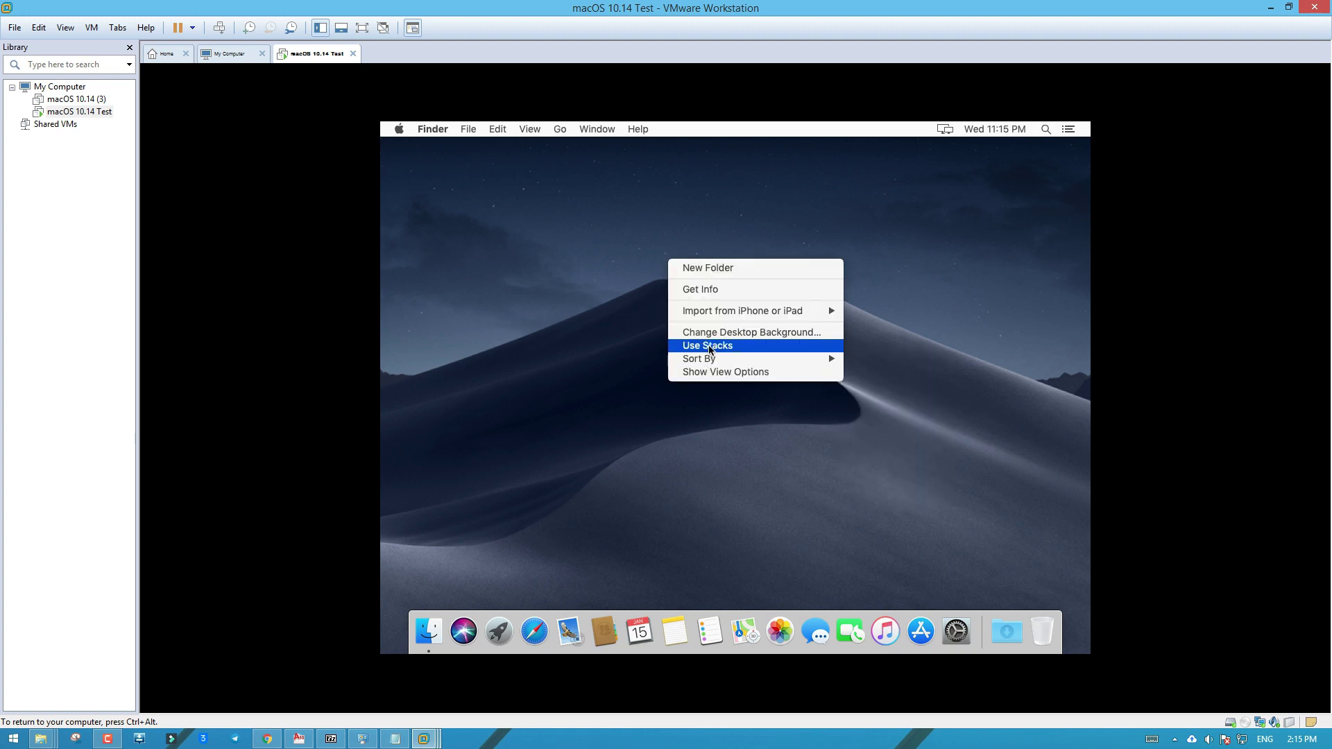
{"action": "left_click", "coordinate": [740, 428]}
{"action": "right_click", "coordinate": [678, 205]}
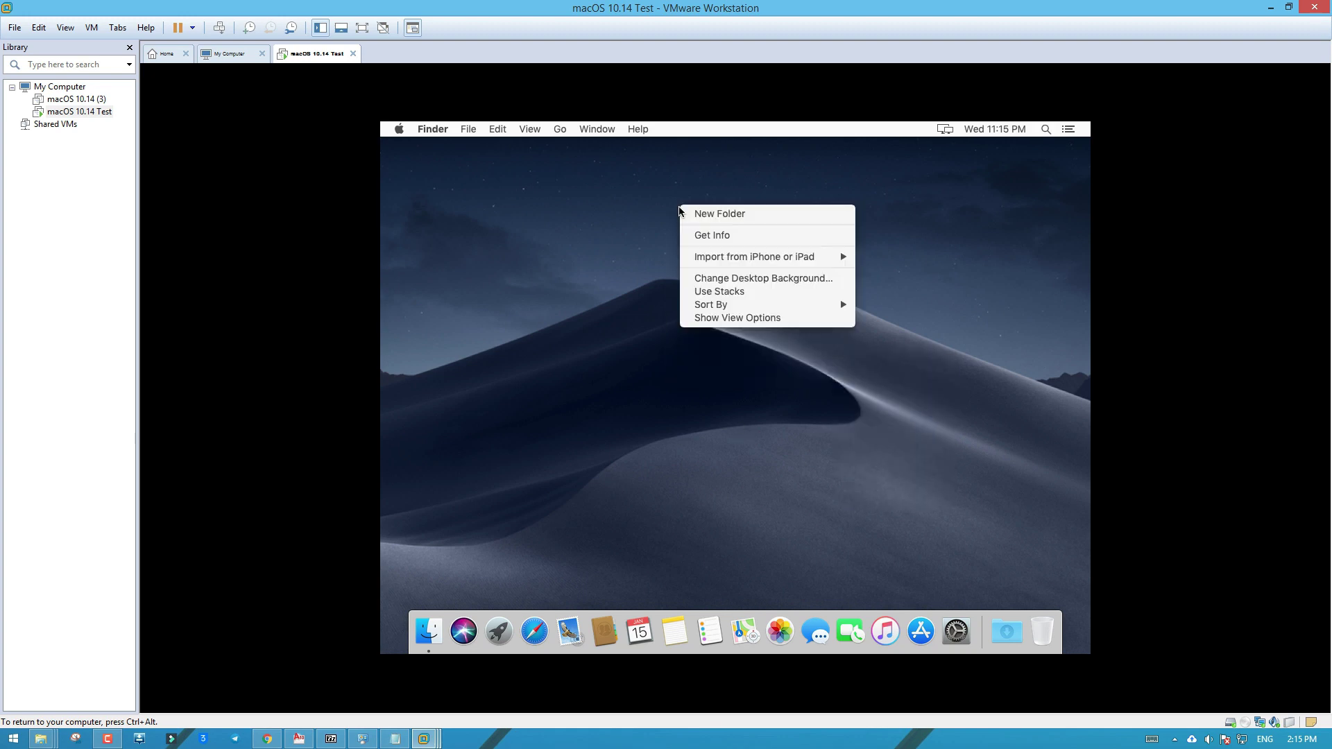
{"action": "left_click", "coordinate": [615, 231]}
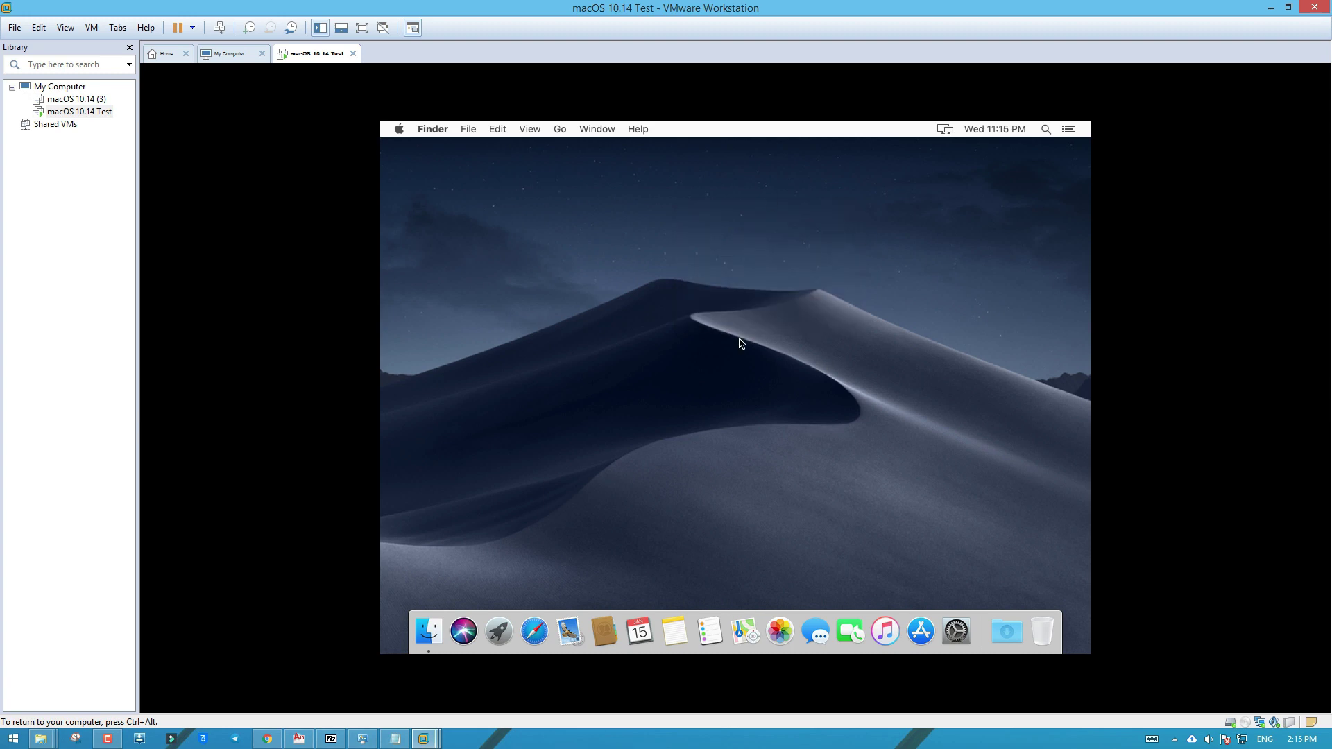
{"action": "left_click", "coordinate": [1288, 8]}
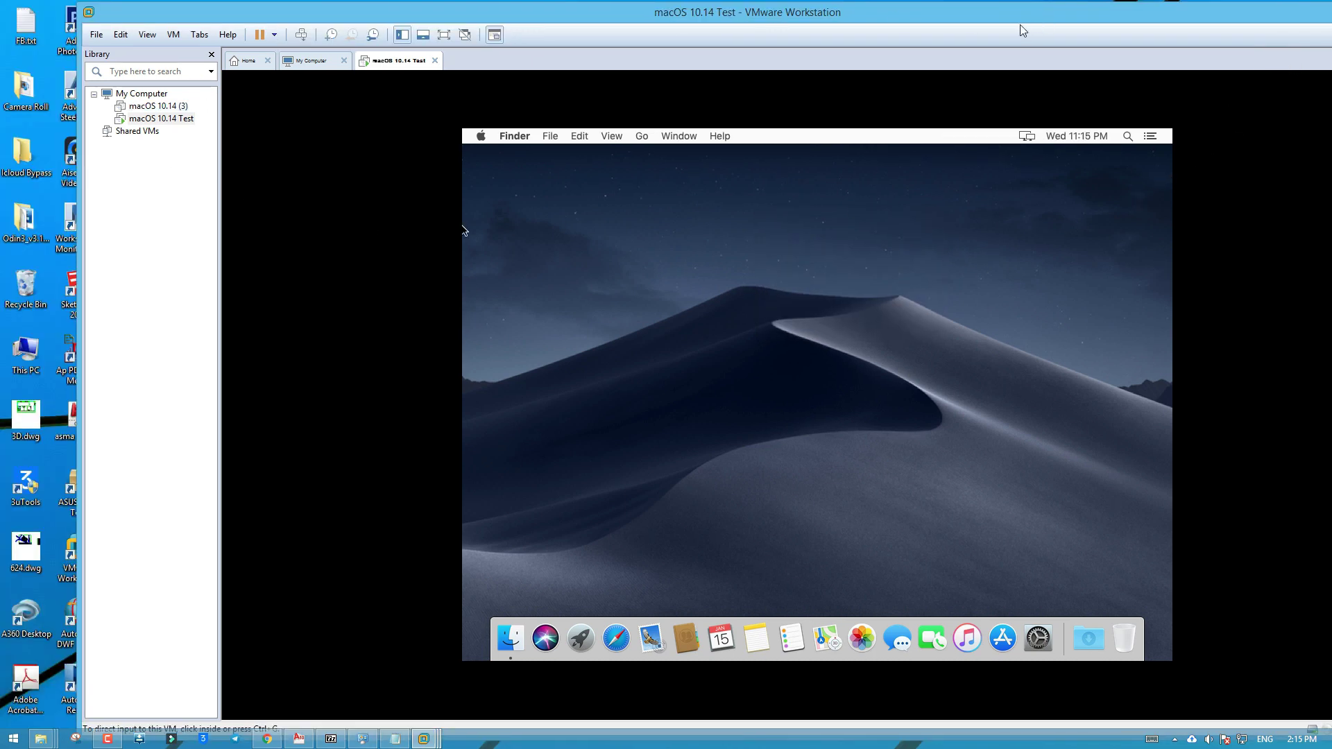
Move the VM window to the right of the screen and open the Mac OS Vmware folder
{"action": "left_click_drag", "start_coordinate": [1020, 24], "coordinate": [1093, 14]}
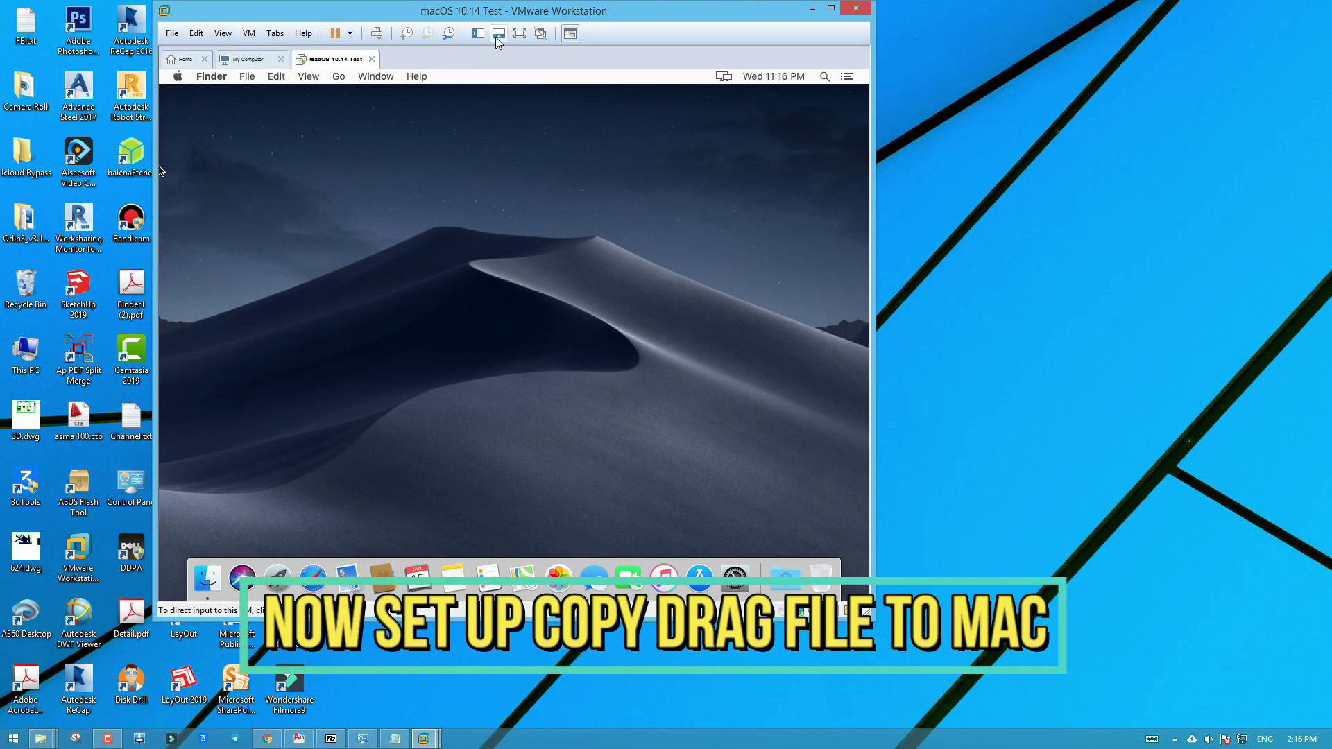
{"action": "left_click_drag", "start_coordinate": [676, 25], "coordinate": [1057, 25]}
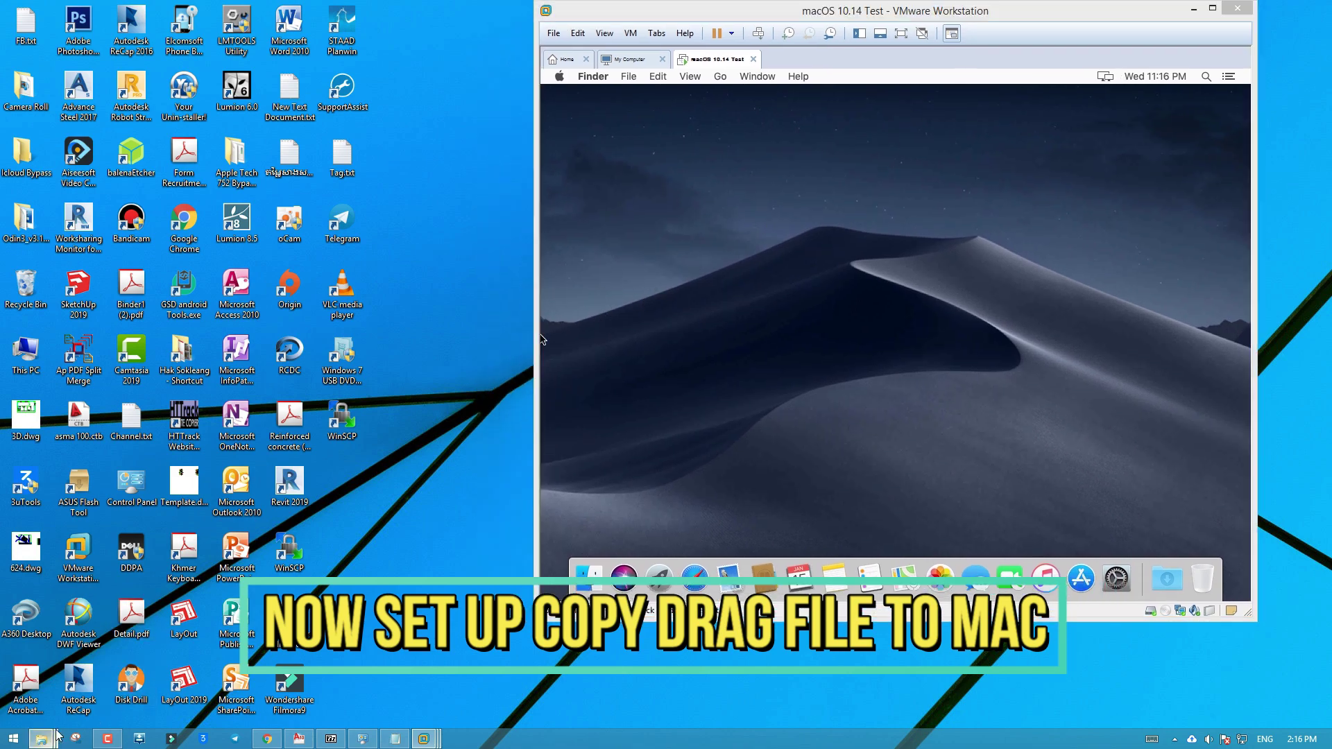
{"action": "mouse_move", "coordinate": [41, 738]}
{"action": "left_click", "coordinate": [106, 657]}
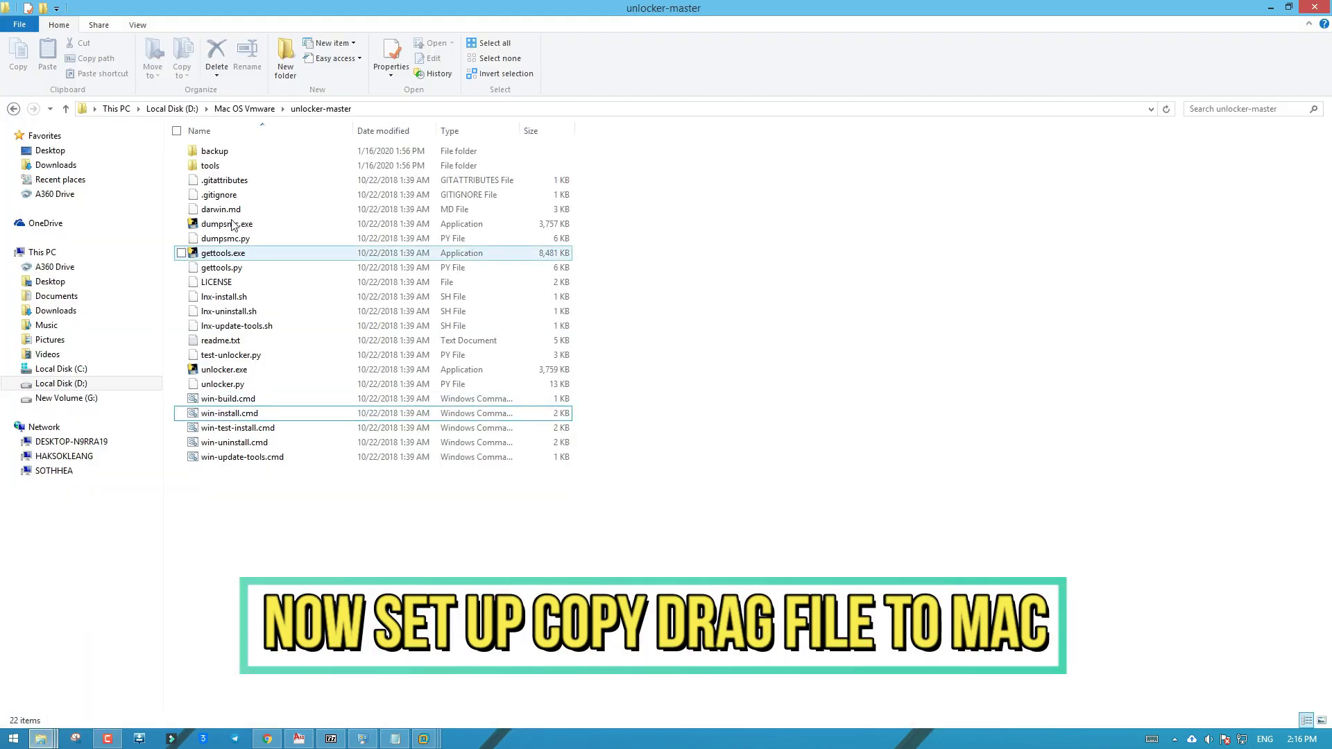
{"action": "left_click", "coordinate": [14, 109]}
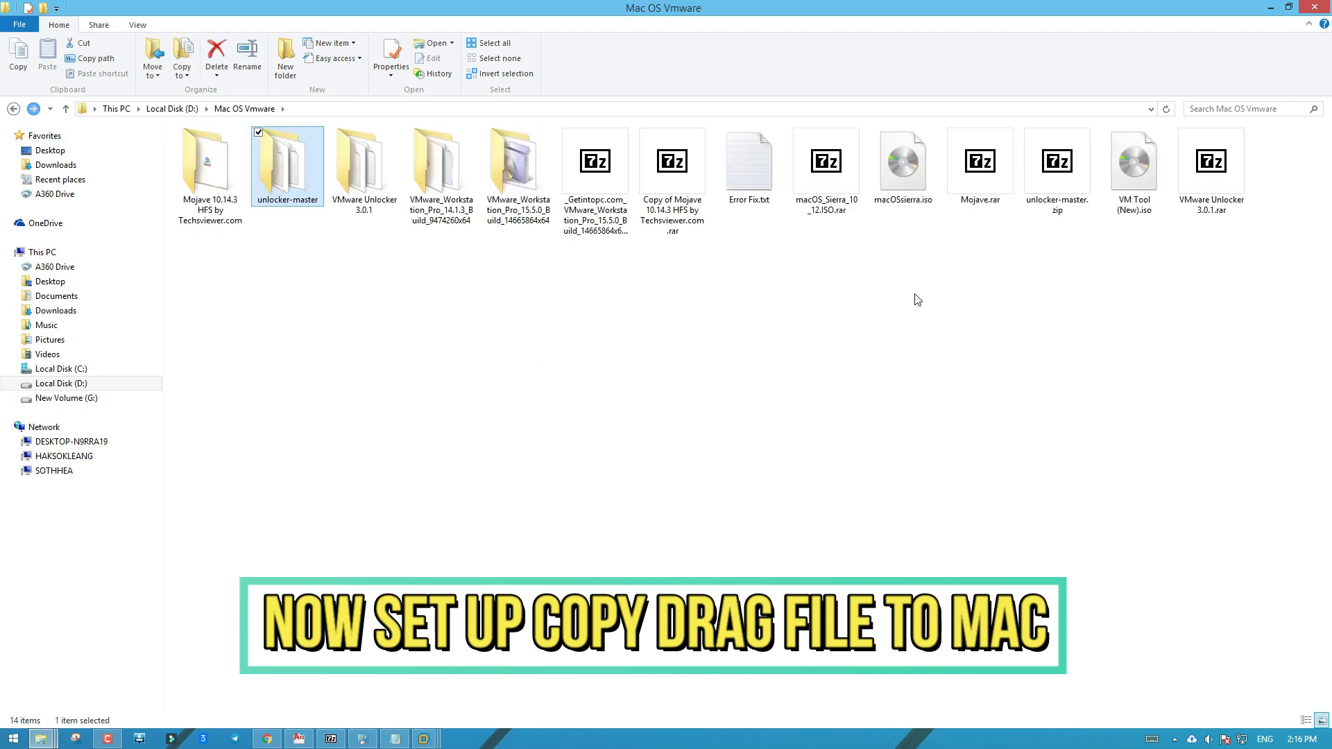
Drag Mojave.rar toward the virtual machine, then drop it back on the folder
{"action": "left_click", "coordinate": [992, 292]}
{"action": "left_click_drag", "start_coordinate": [980, 201], "coordinate": [543, 340]}
{"action": "left_click_drag", "start_coordinate": [852, 344], "coordinate": [486, 344]}
{"action": "left_click", "coordinate": [486, 344]}
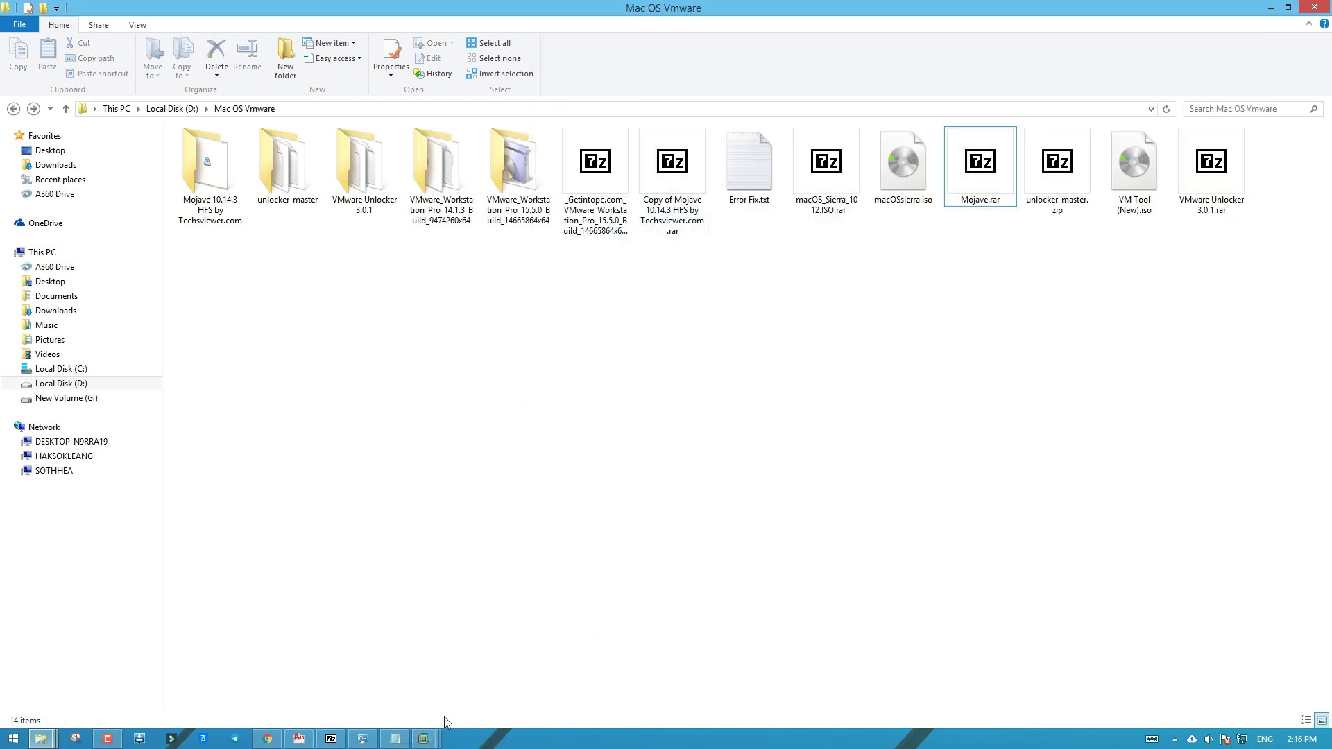
Bring the macOS 10.14 Test VM forward and allow Calendar to use the current location
{"action": "left_click", "coordinate": [433, 738]}
{"action": "left_click", "coordinate": [559, 661]}
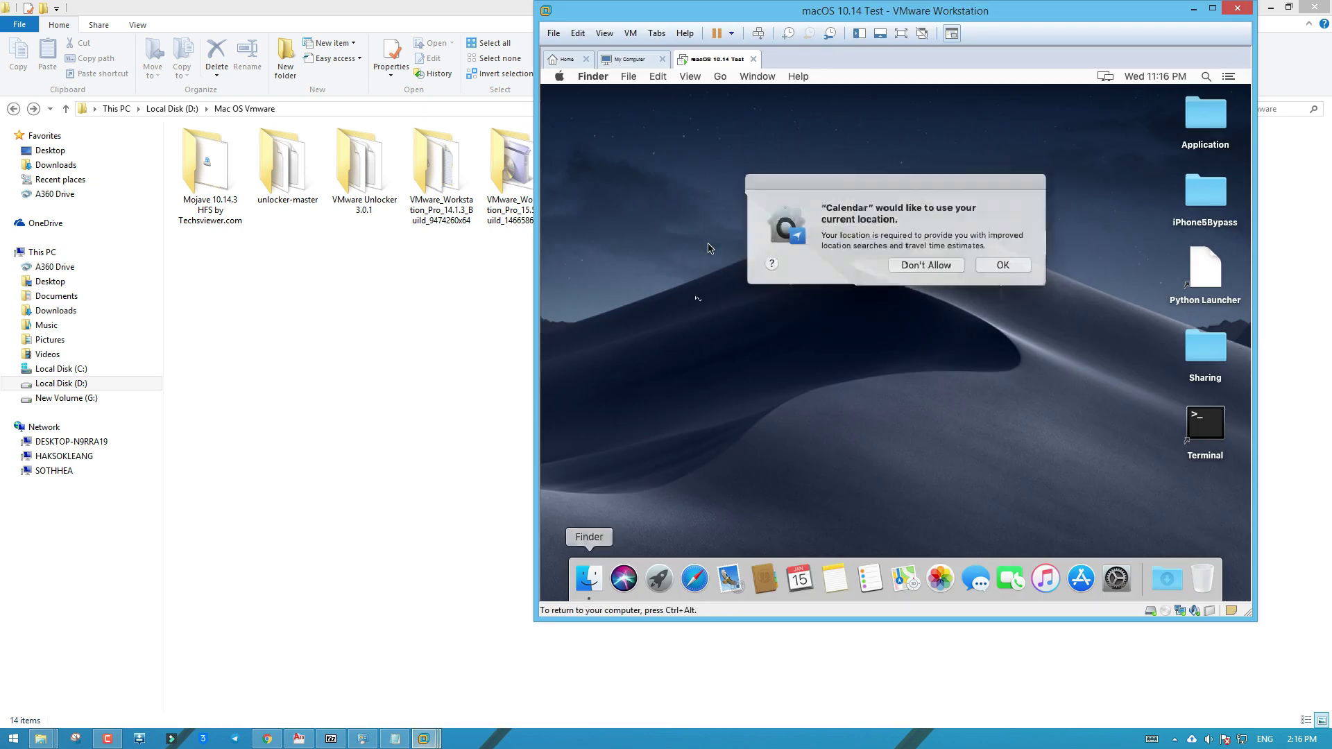
{"action": "left_click", "coordinate": [997, 264]}
Point the CD/DVD (SATA) drive at the VM Tool (New).iso image file and save the settings
{"action": "key", "text": "ctrl+alt"}
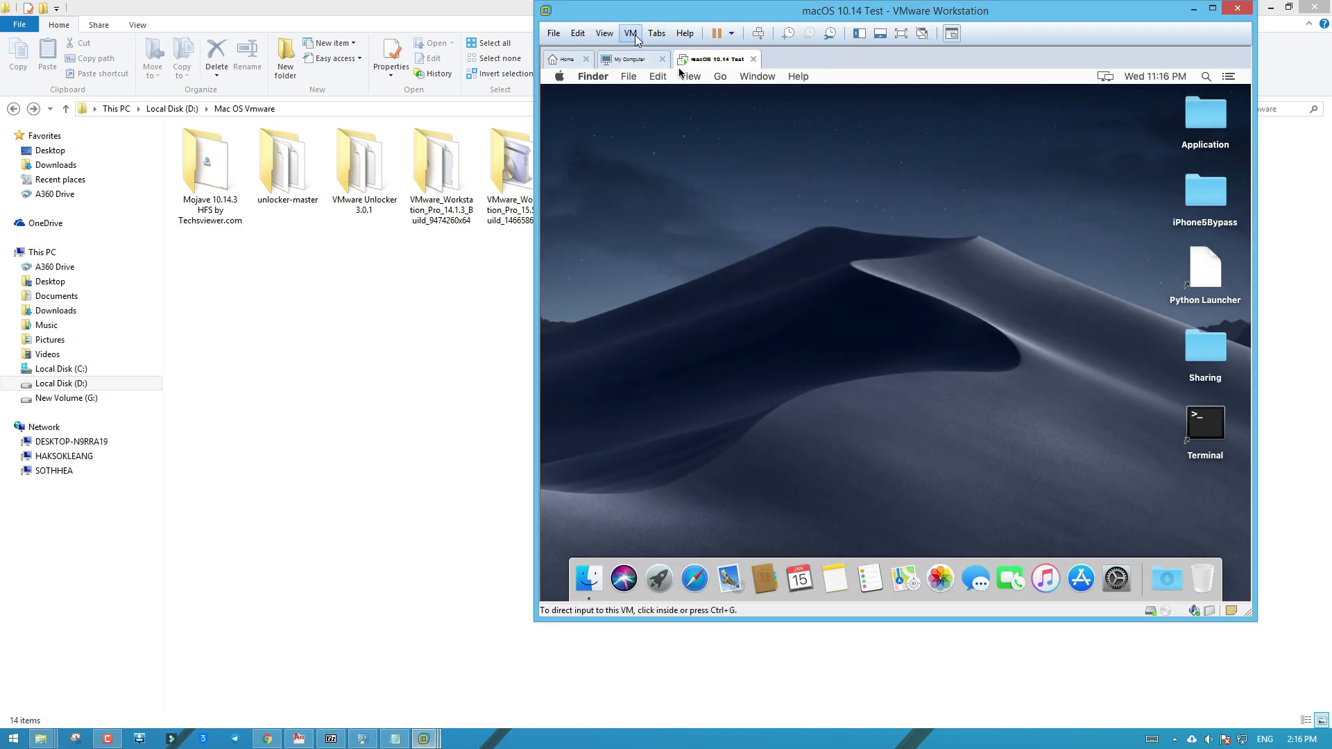
{"action": "left_click", "coordinate": [635, 35]}
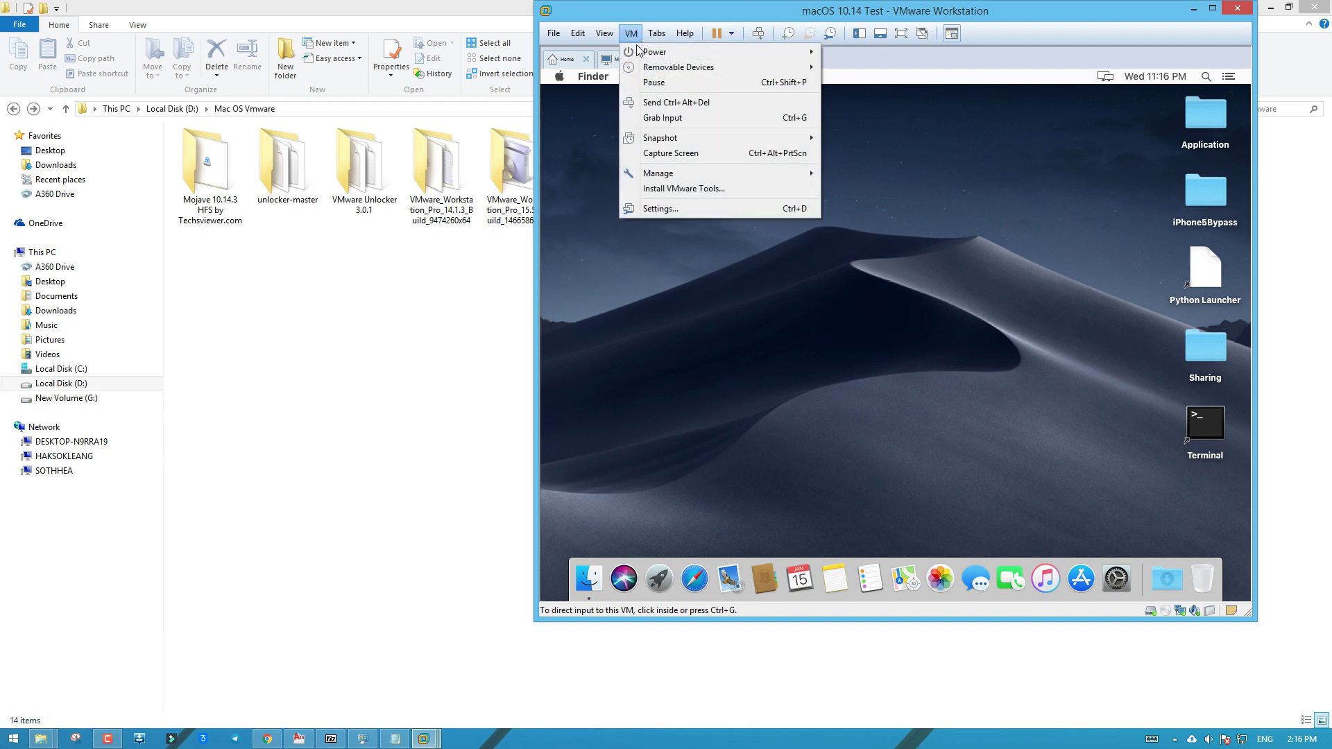
{"action": "mouse_move", "coordinate": [797, 70]}
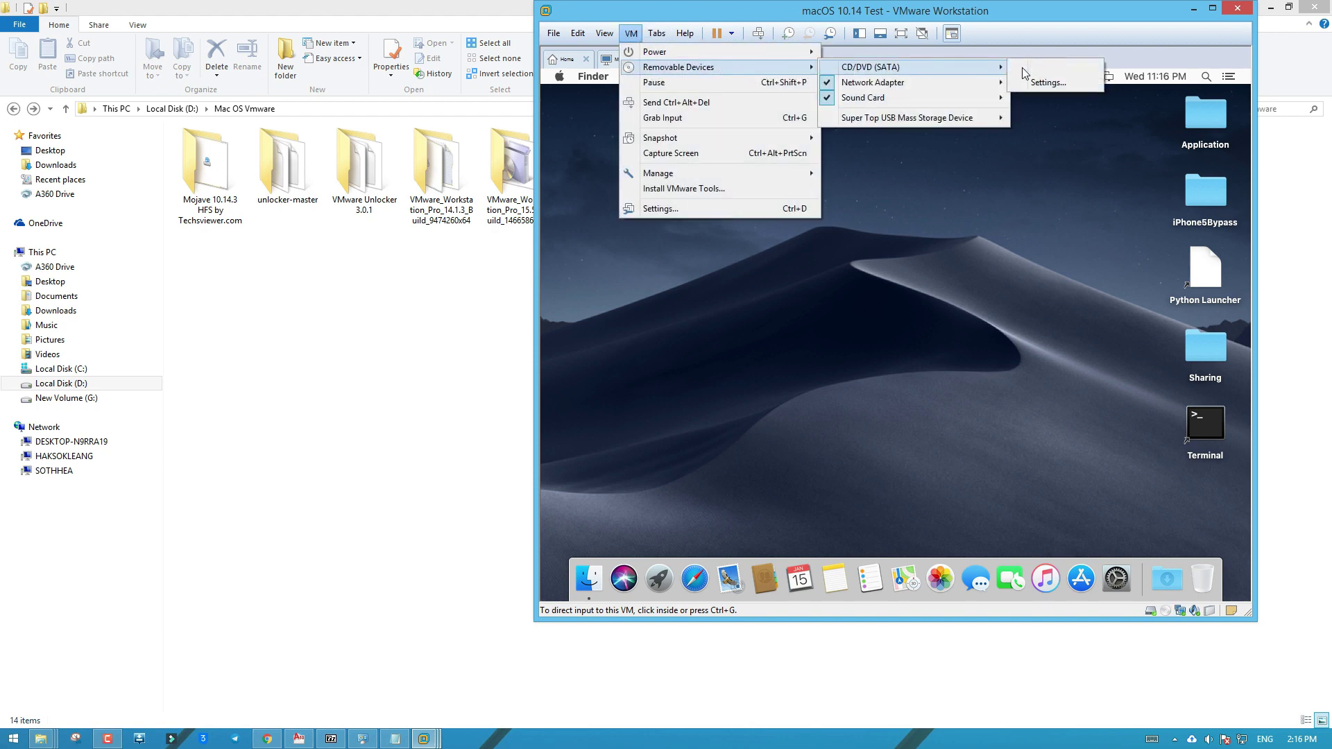
{"action": "left_click", "coordinate": [1056, 83]}
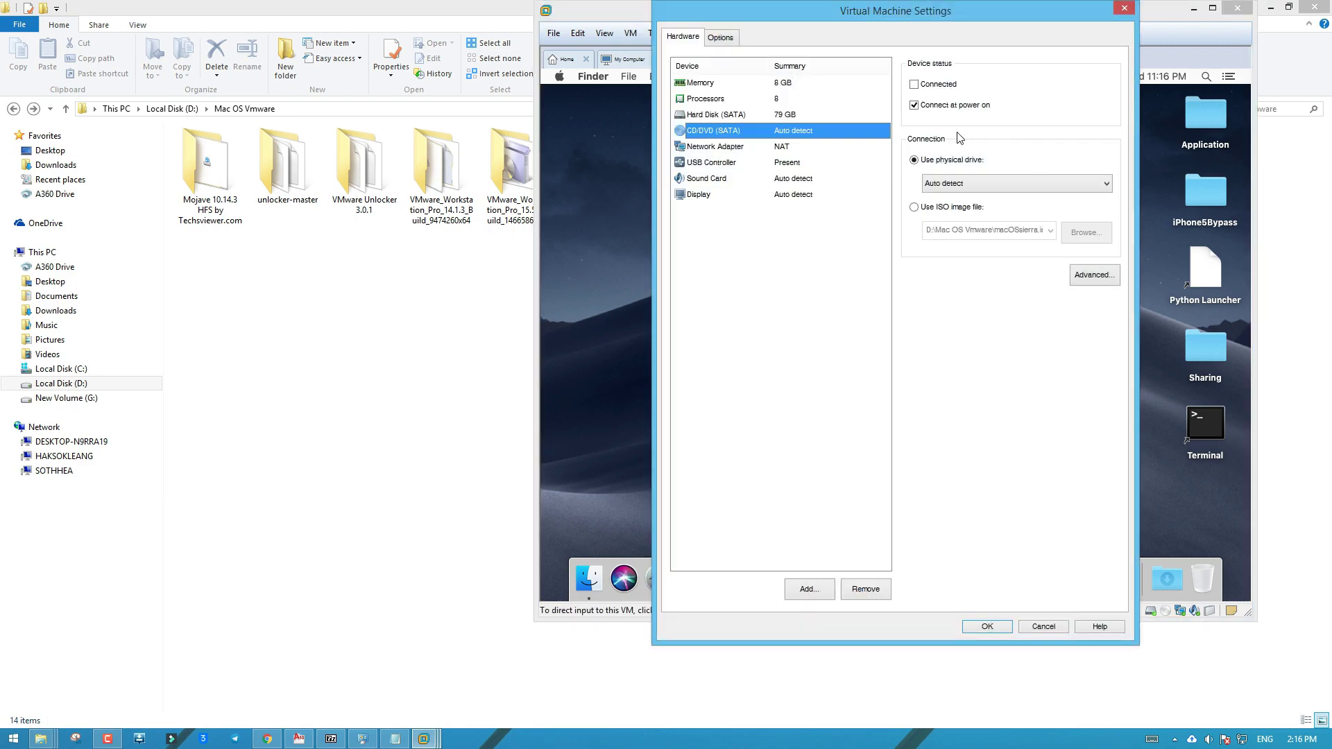
{"action": "left_click", "coordinate": [937, 208]}
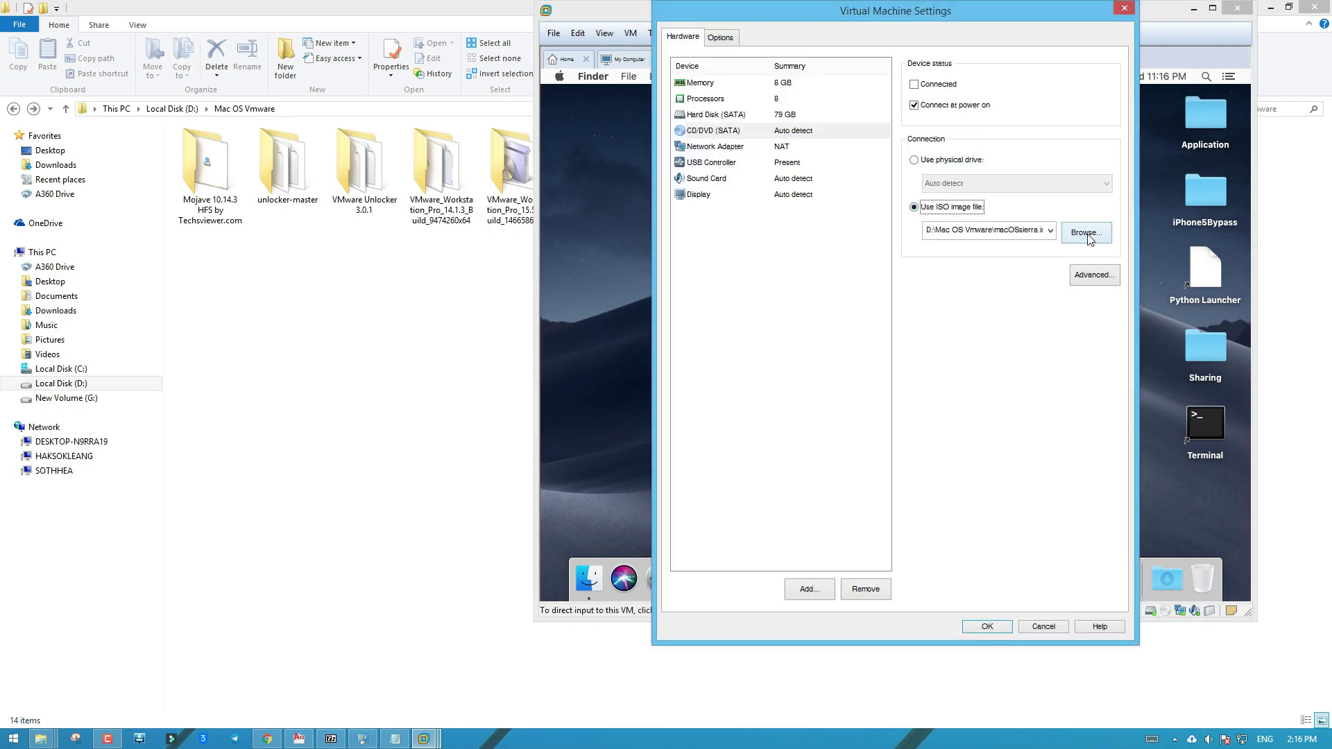
{"action": "left_click", "coordinate": [1086, 234]}
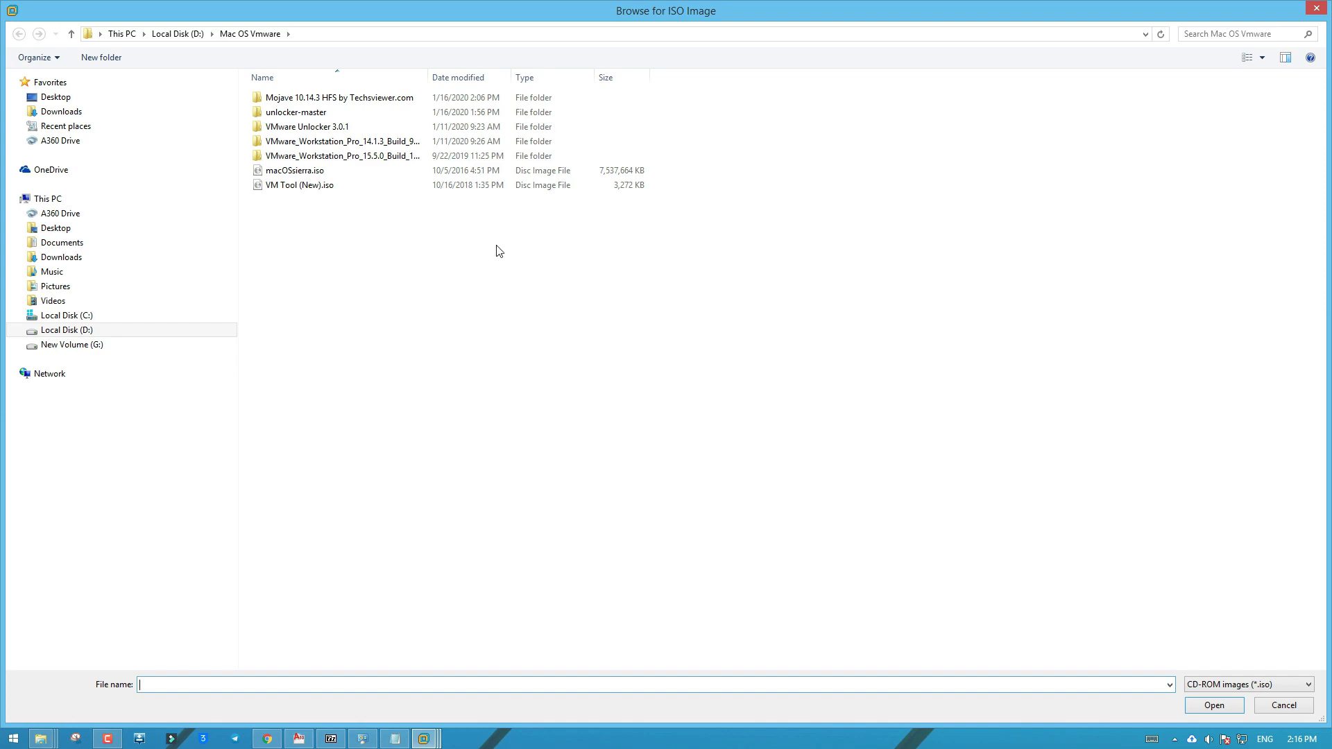
{"action": "left_click", "coordinate": [329, 188]}
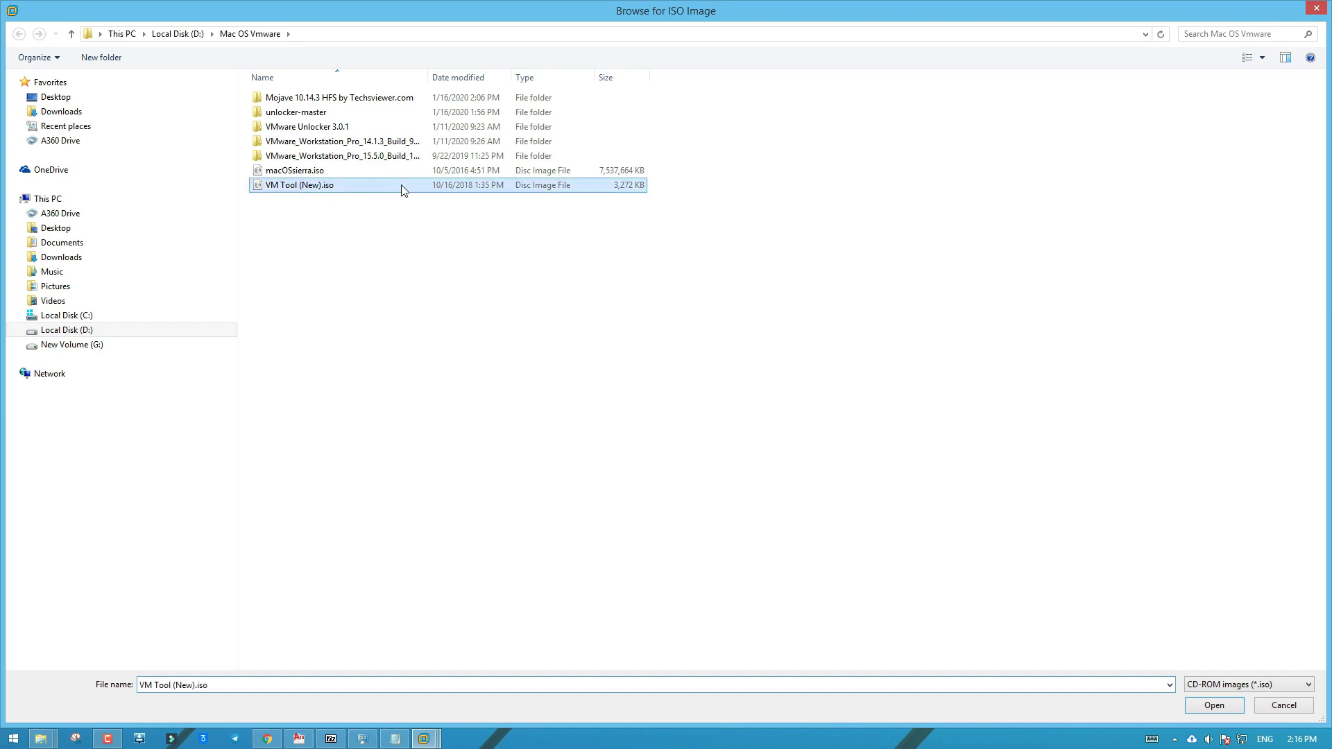
{"action": "left_click", "coordinate": [1214, 705]}
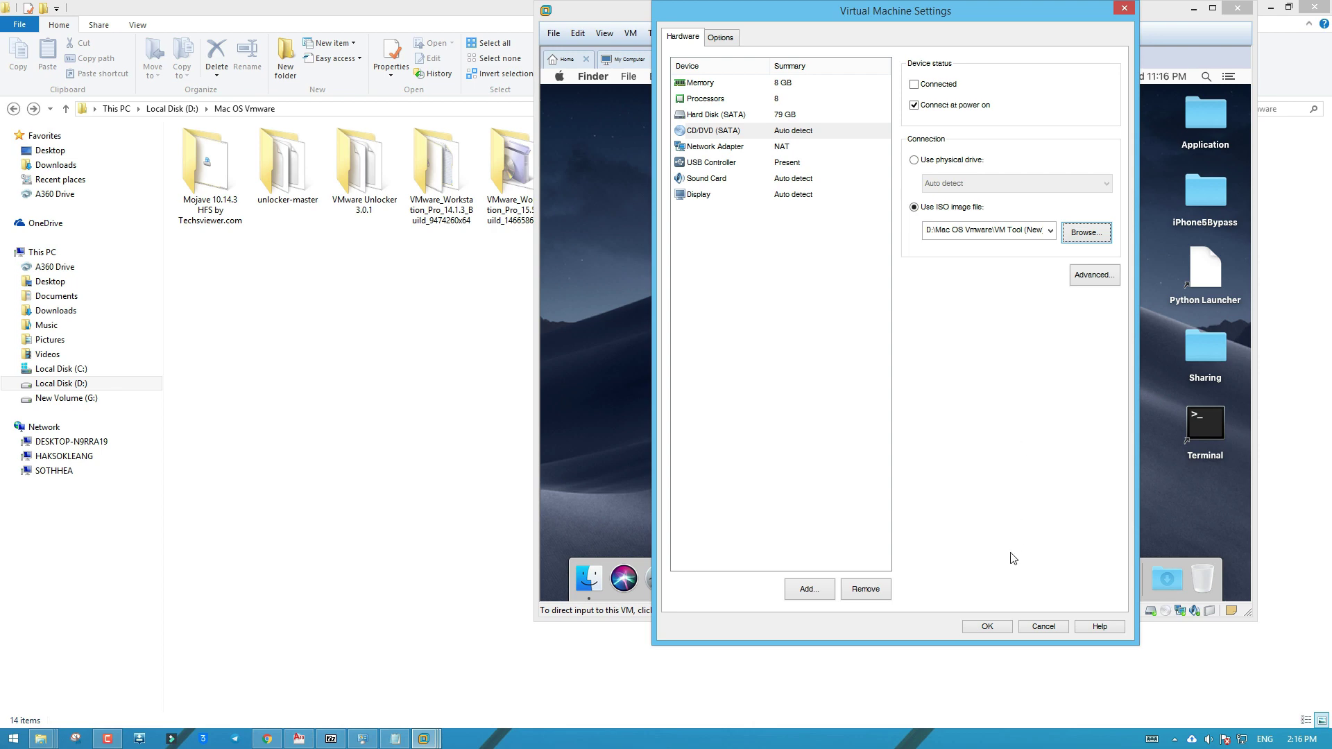
{"action": "left_click", "coordinate": [987, 626]}
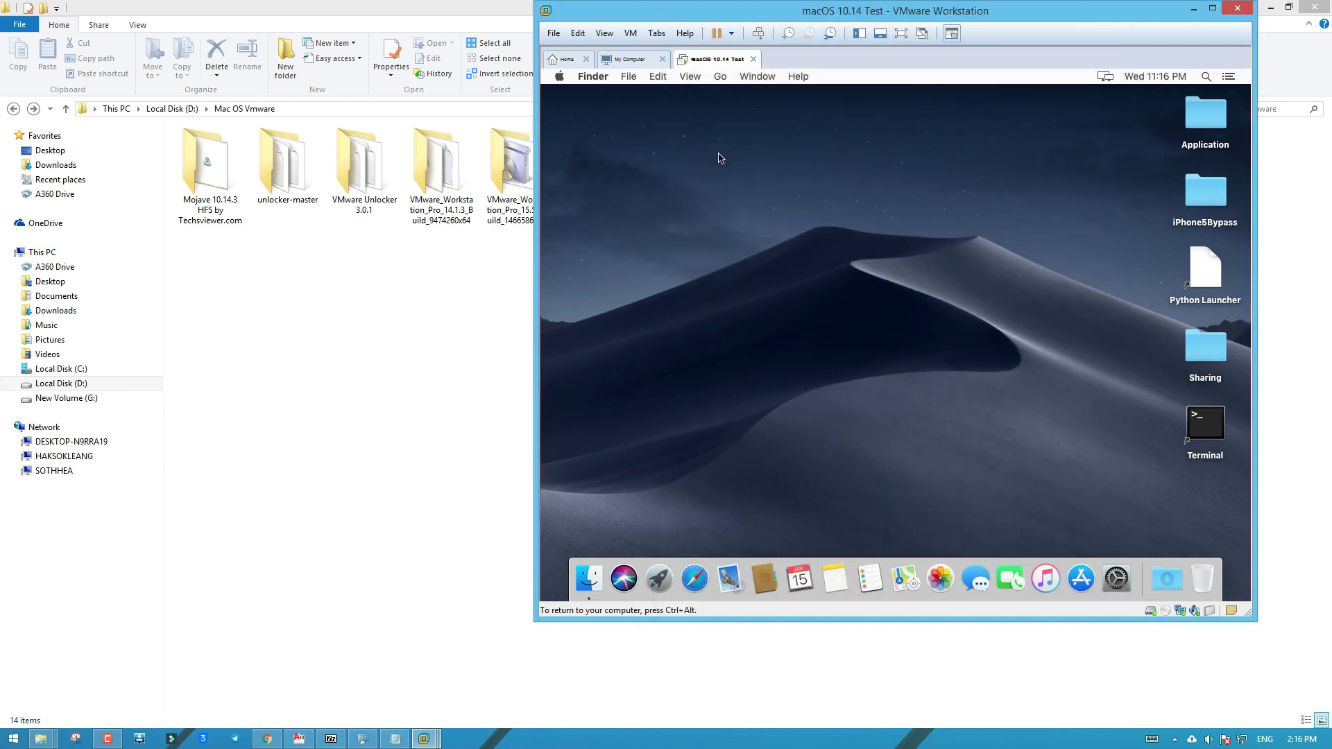
Connect the virtual CD/DVD (SATA) drive via VM > Removable Devices
{"action": "key", "text": "ctrl+alt"}
{"action": "left_click", "coordinate": [631, 34]}
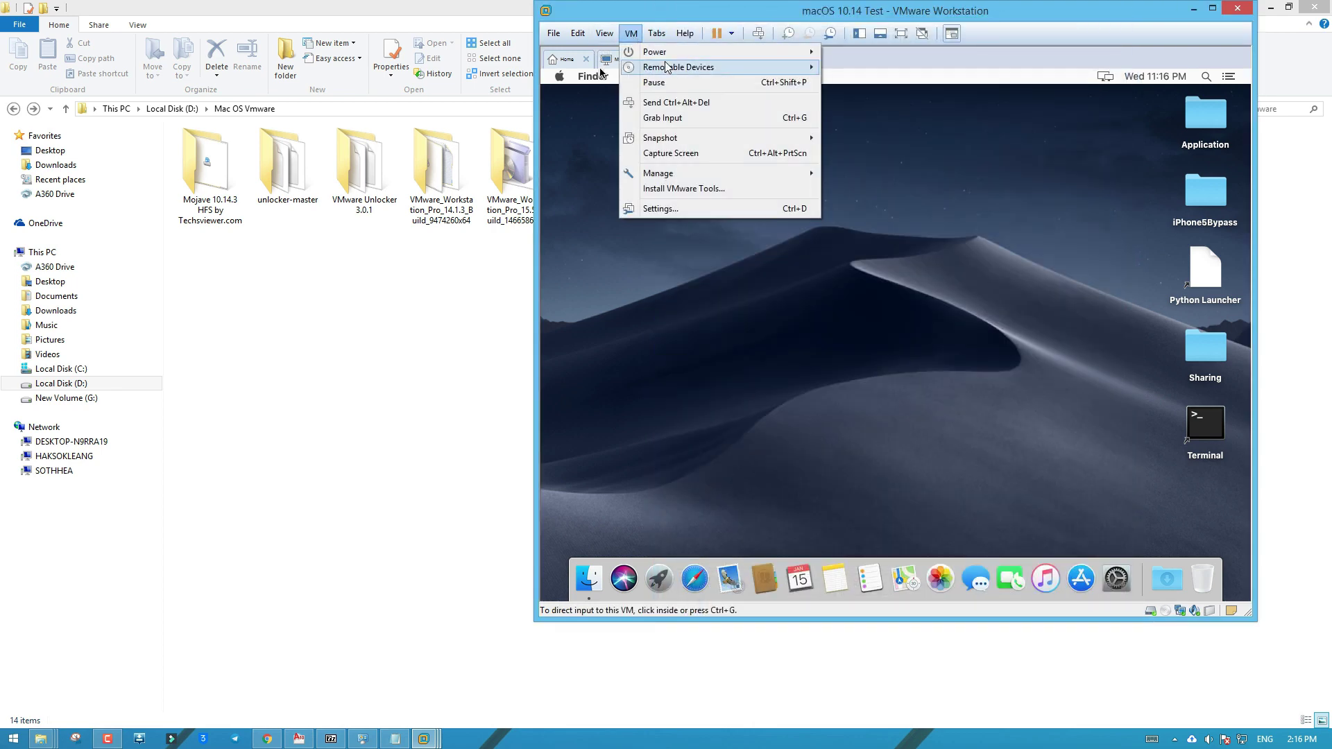
{"action": "mouse_move", "coordinate": [756, 67]}
{"action": "mouse_move", "coordinate": [883, 69]}
{"action": "left_click", "coordinate": [1037, 67]}
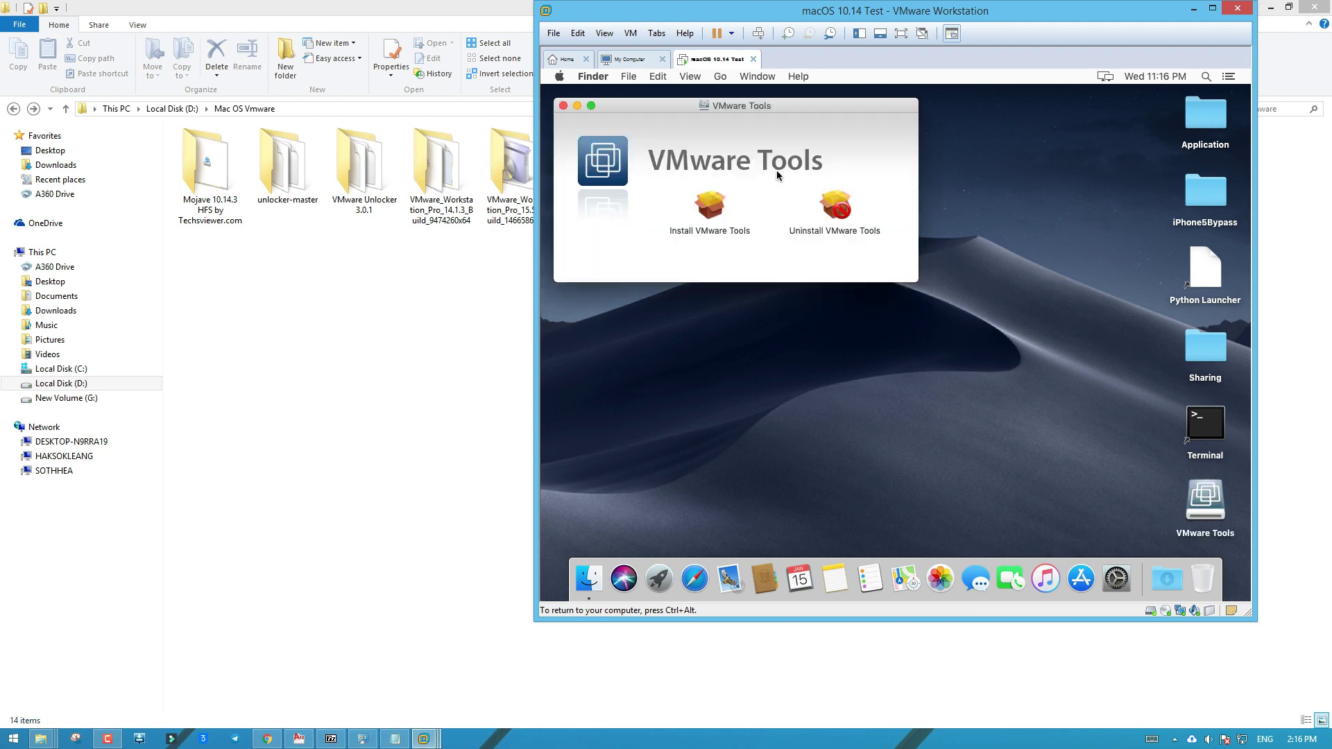
Launch Install VMware Tools and begin the standard installation despite the required restart
{"action": "left_click", "coordinate": [713, 208]}
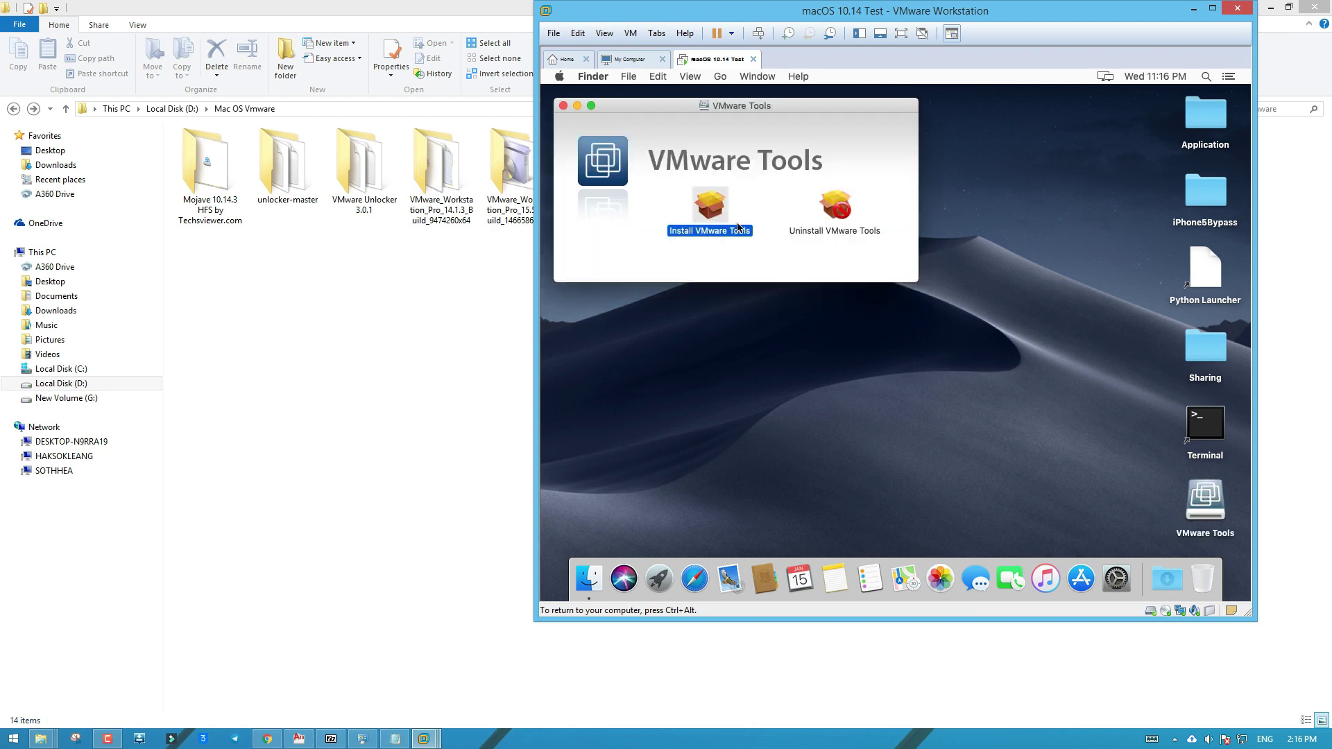
{"action": "double_click", "coordinate": [725, 229]}
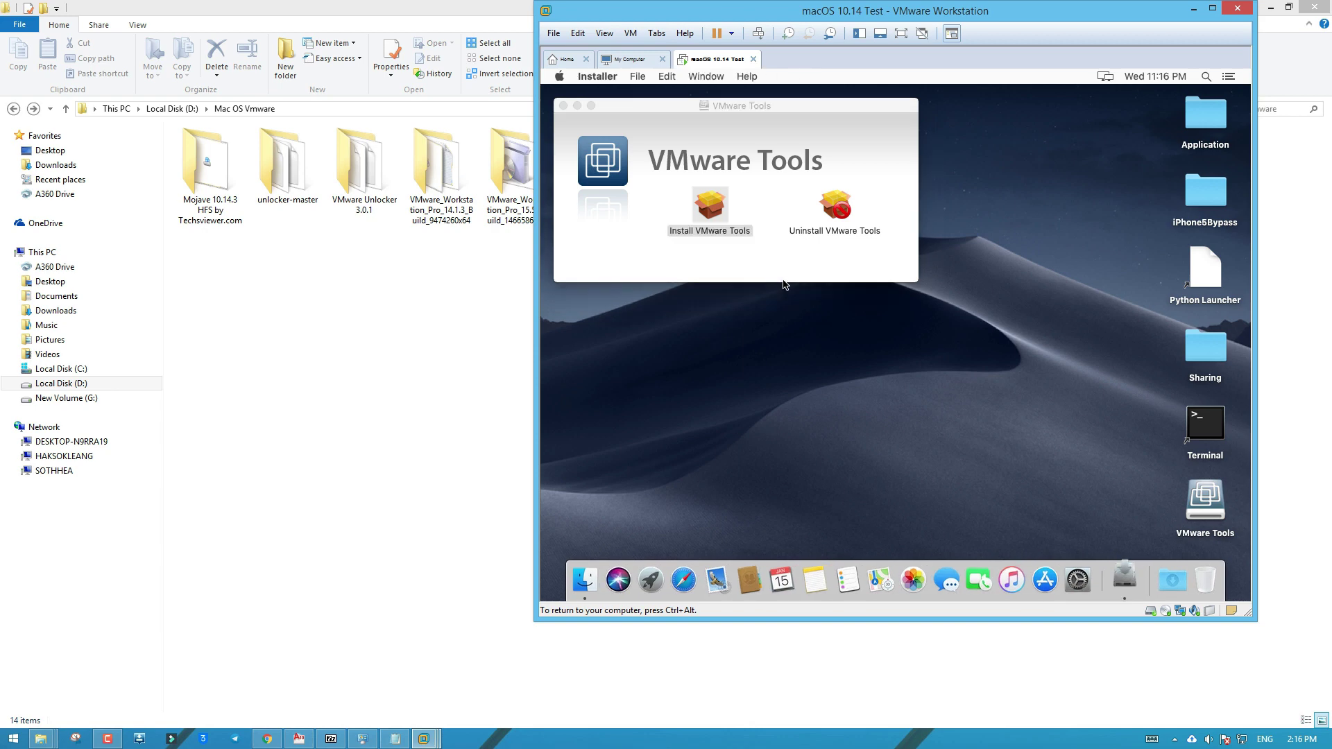
{"action": "left_click", "coordinate": [1063, 434]}
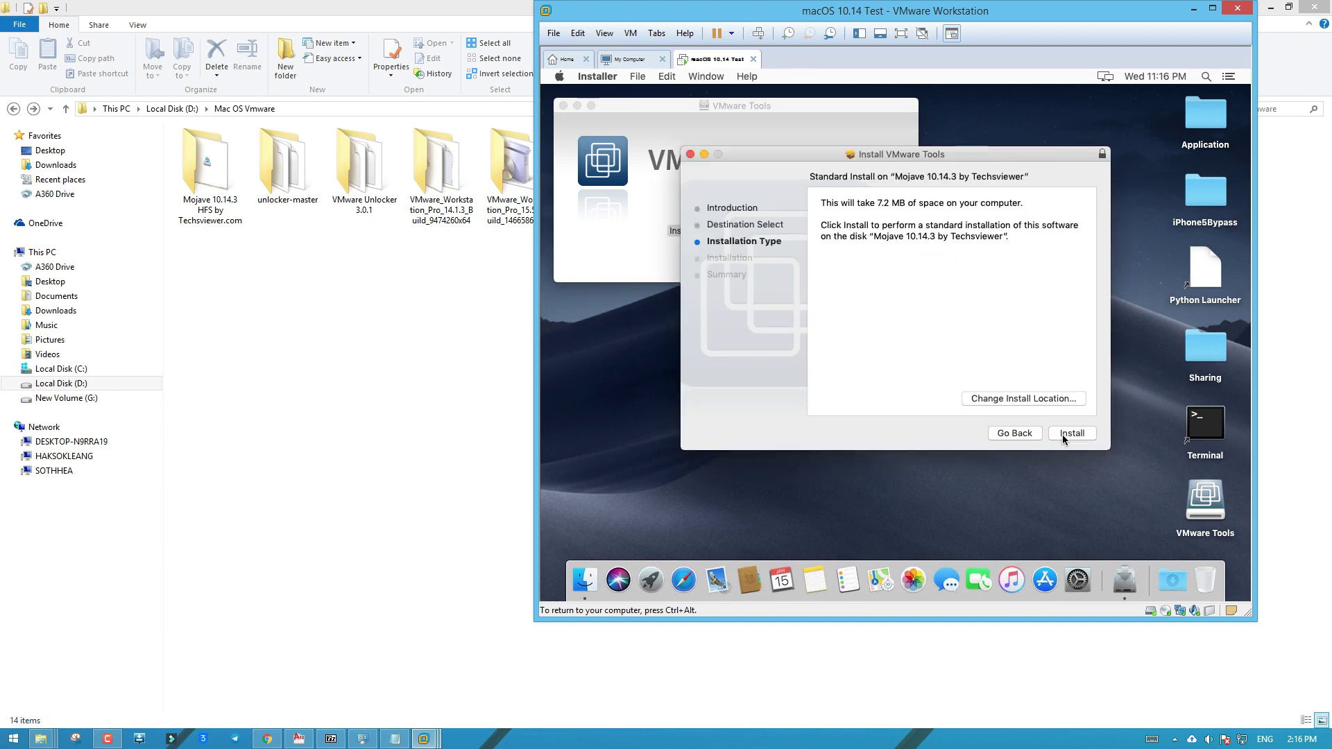
{"action": "left_click", "coordinate": [1063, 434]}
{"action": "left_click", "coordinate": [967, 235]}
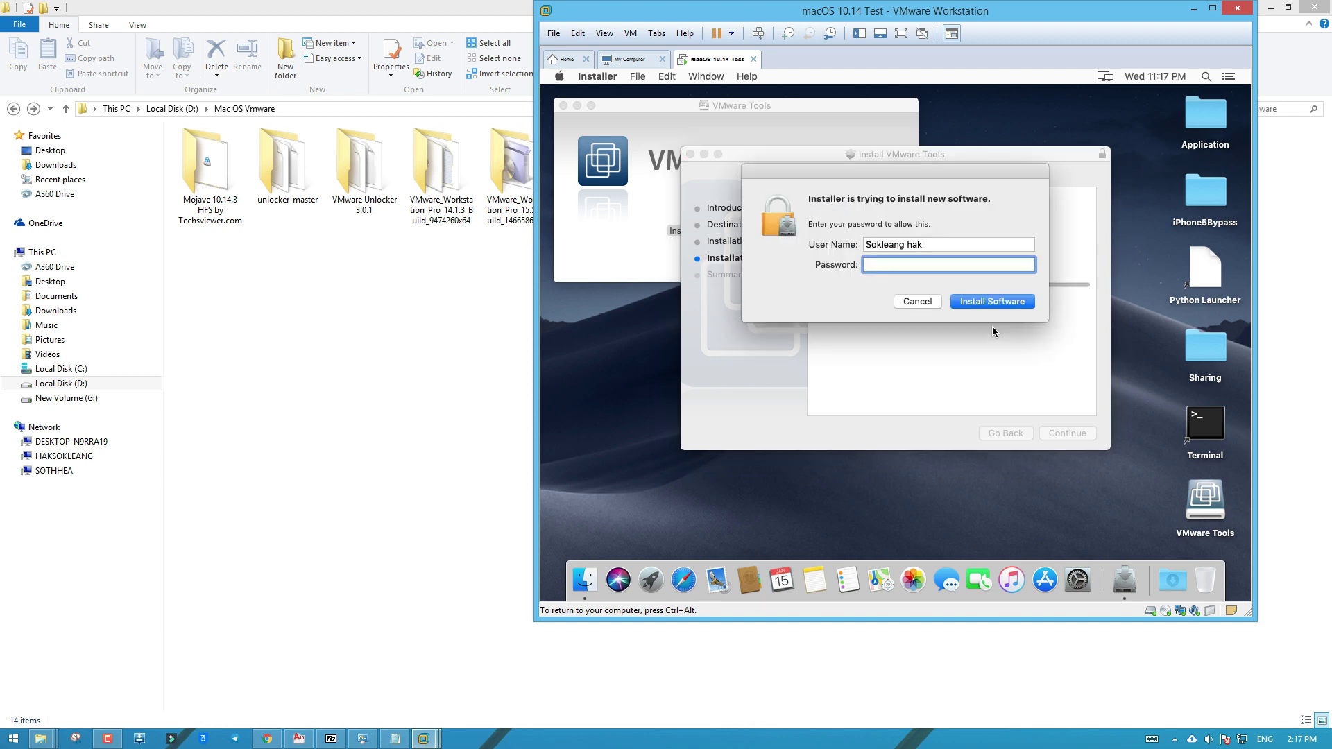
Authorize the install with the account password, then bring the macOS VM back in front with input captured
{"action": "type", "text": "12345678901"}
{"action": "left_click", "coordinate": [979, 298]}
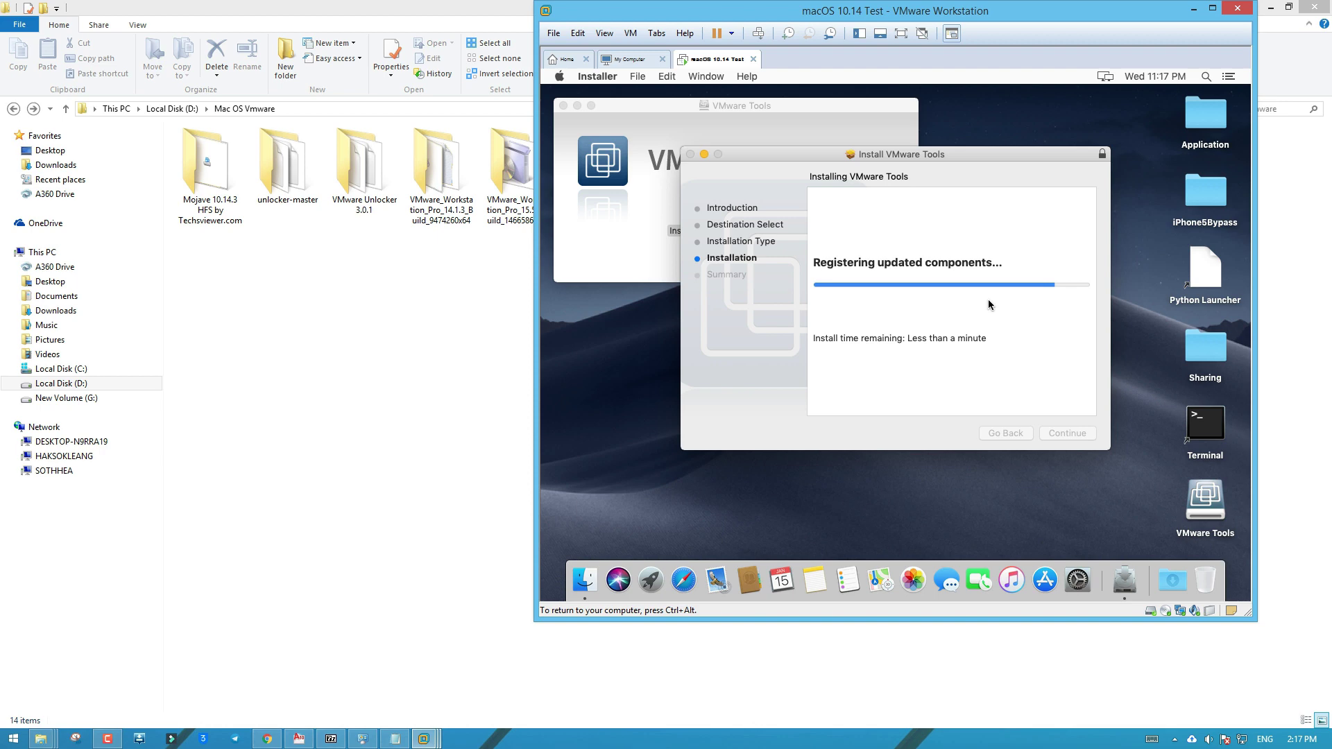
{"action": "left_click", "coordinate": [498, 258]}
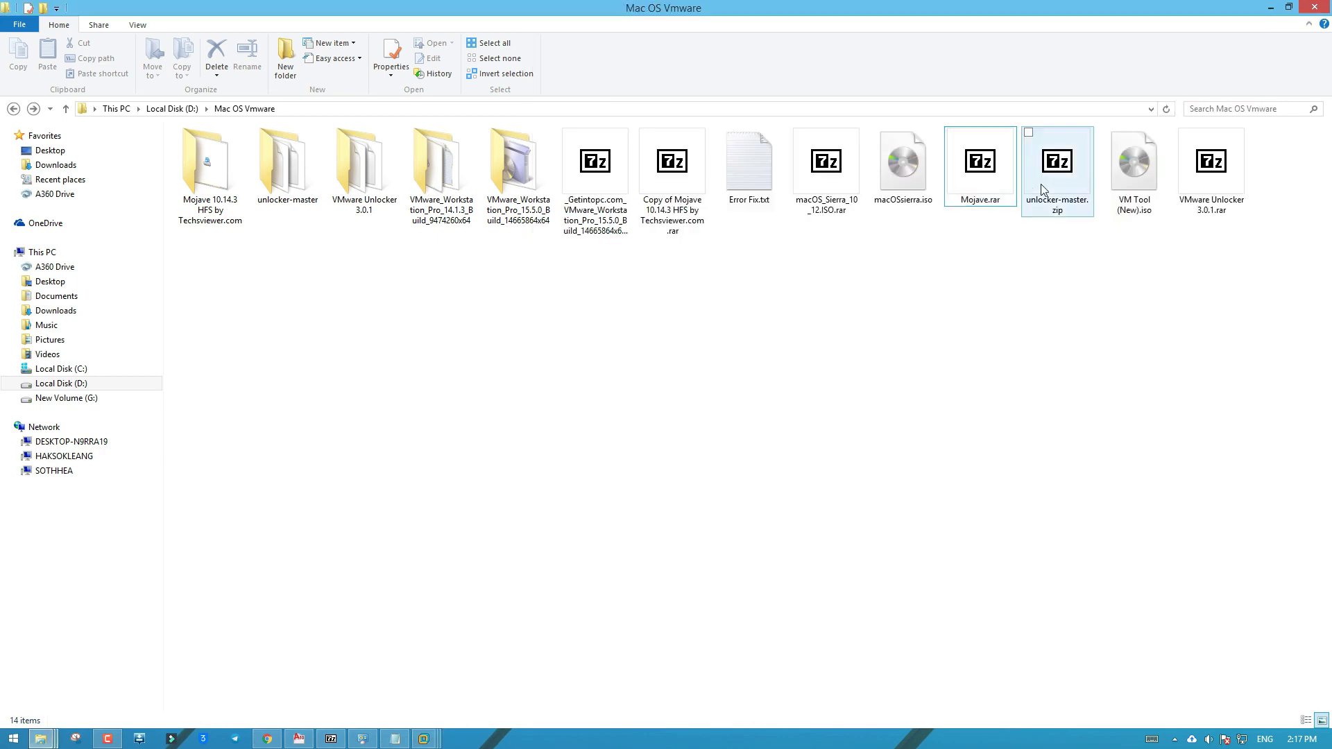
{"action": "left_click", "coordinate": [1139, 174]}
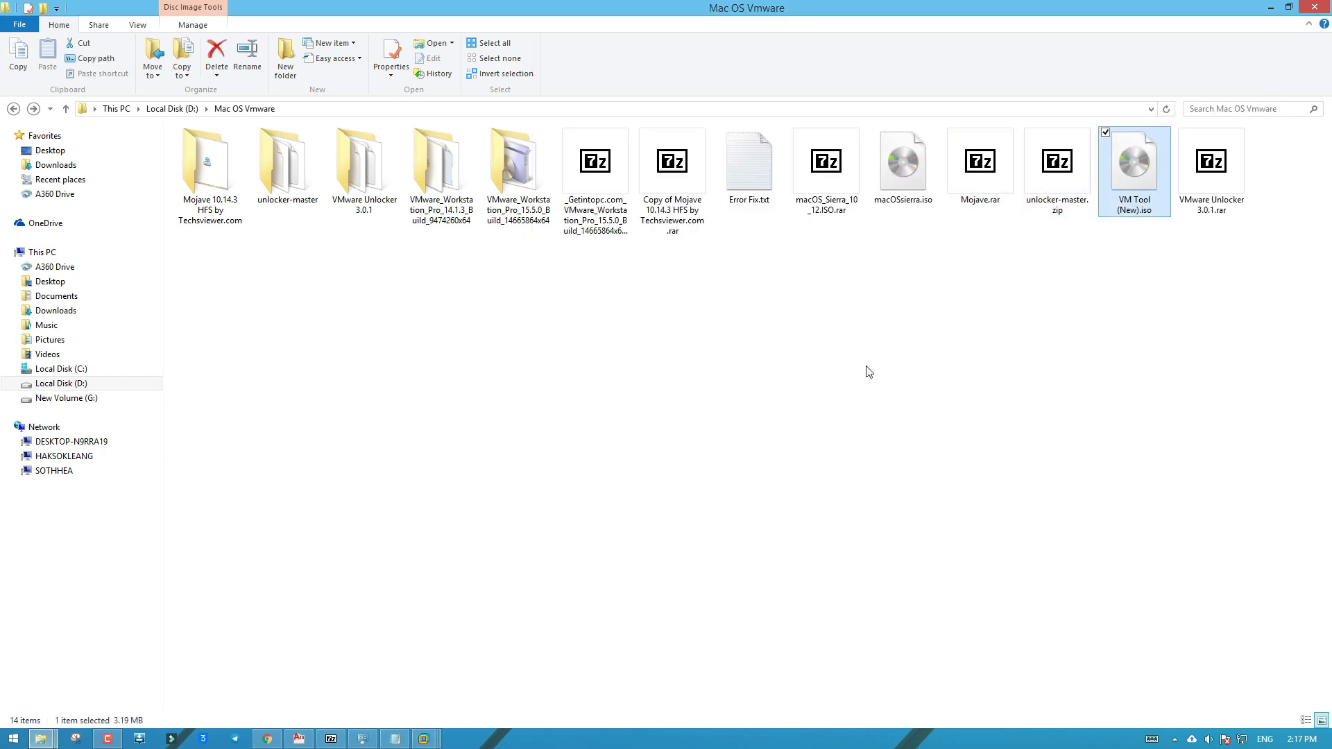
{"action": "mouse_move", "coordinate": [424, 739]}
{"action": "left_click", "coordinate": [595, 652]}
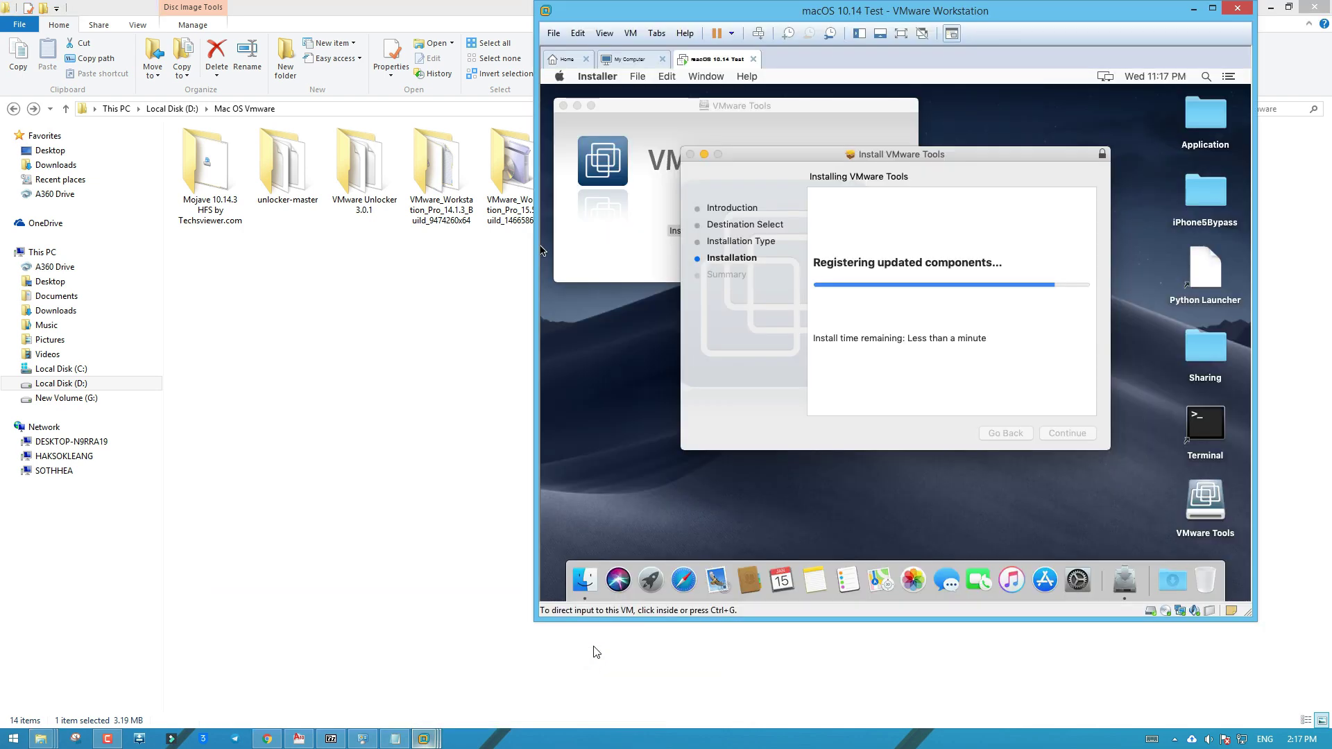
{"action": "left_click", "coordinate": [715, 541]}
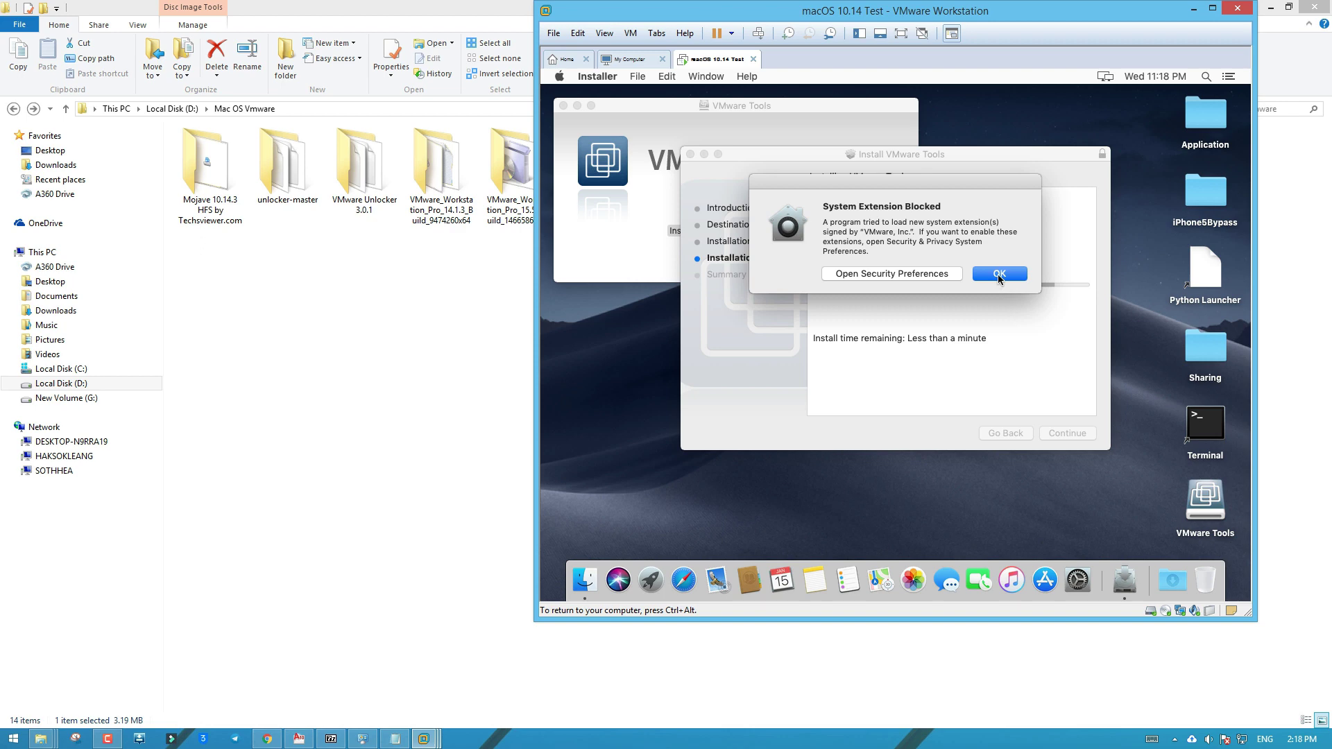
Open Security Preferences for the blocked extension, unlock with the administrator password, then close Security & Privacy
{"action": "left_click", "coordinate": [930, 278]}
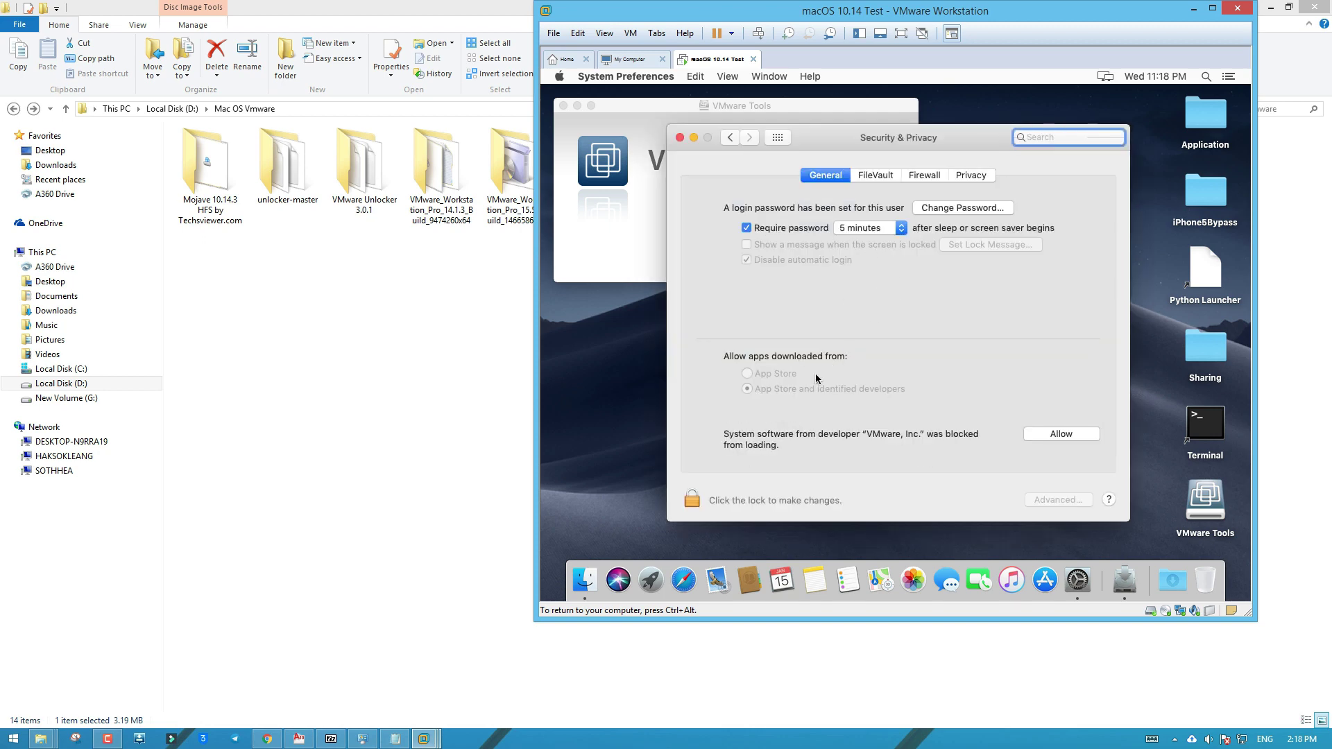
{"action": "left_click", "coordinate": [692, 498]}
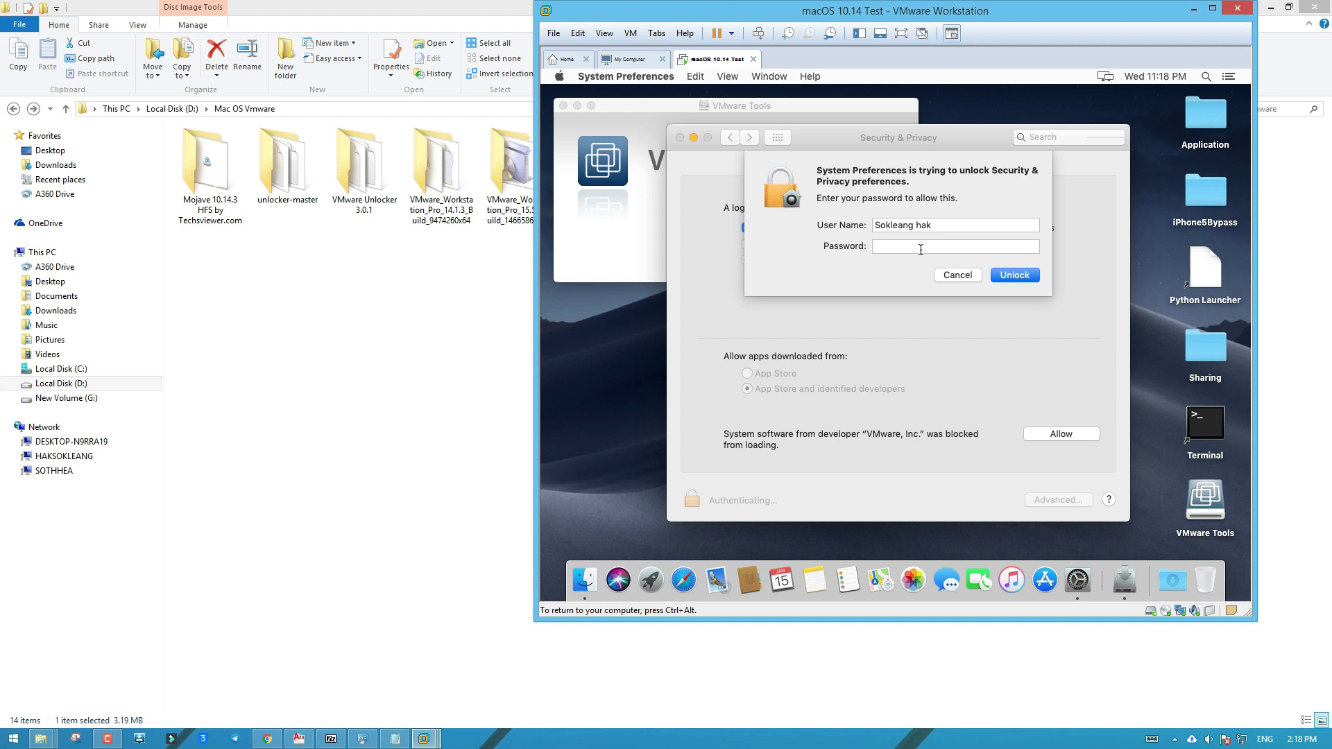
{"action": "type", "text": "•••••••••••"}
{"action": "left_click", "coordinate": [1004, 277]}
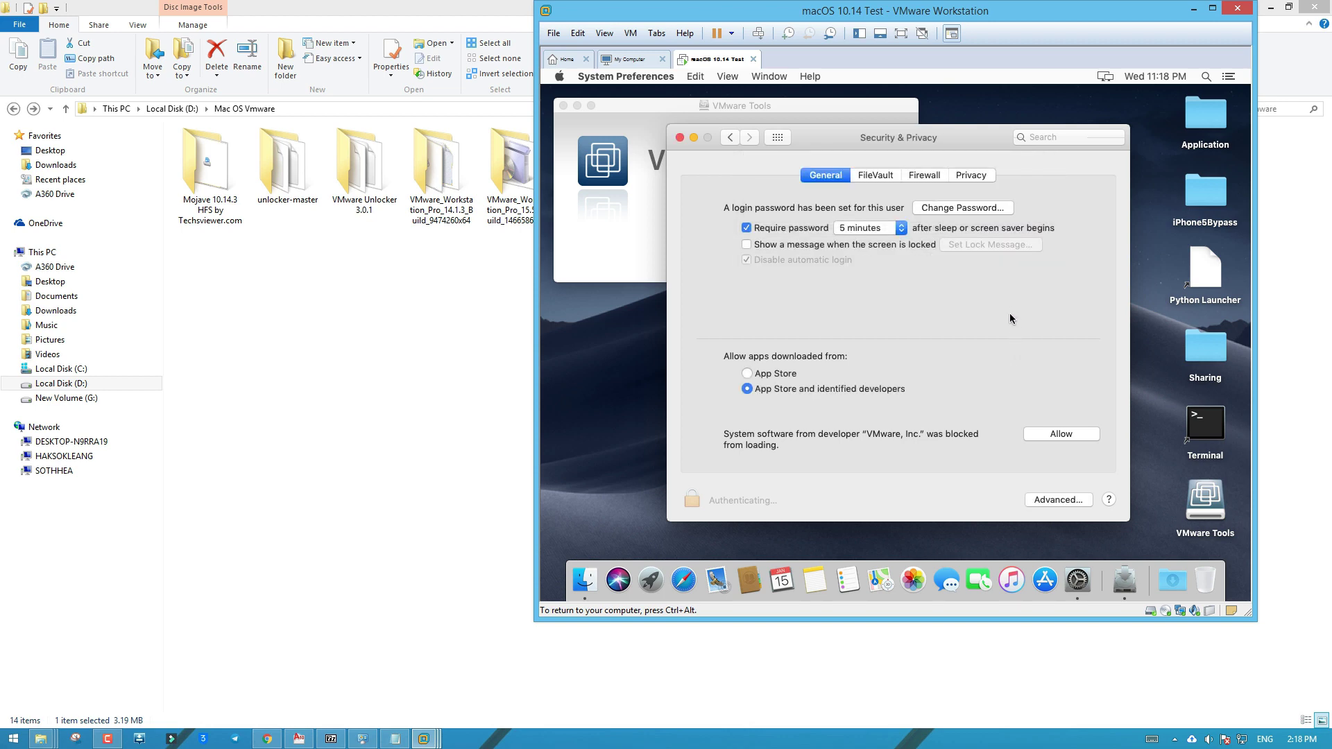
{"action": "left_click", "coordinate": [679, 137]}
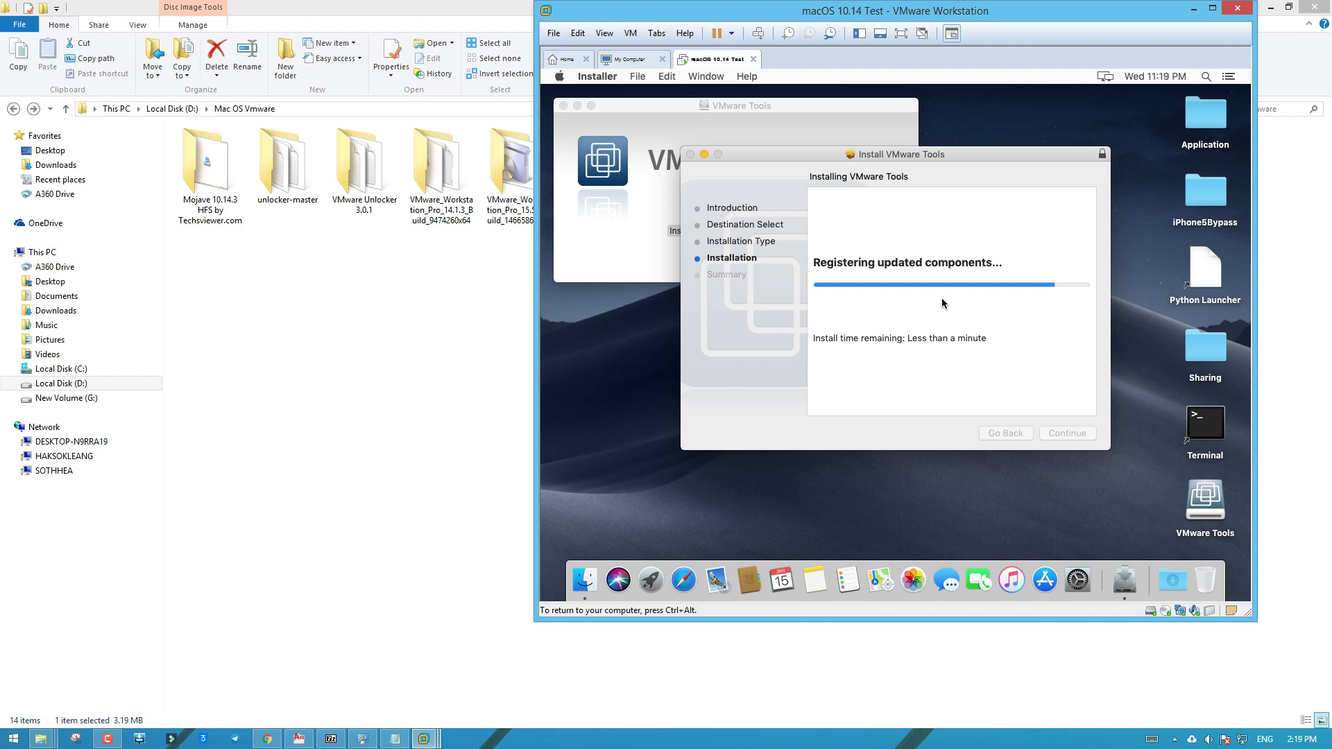
Bring the macOS VM forward and restart it from the VMware Tools success dialog
{"action": "key", "text": "ctrl+alt"}
{"action": "left_click", "coordinate": [499, 378]}
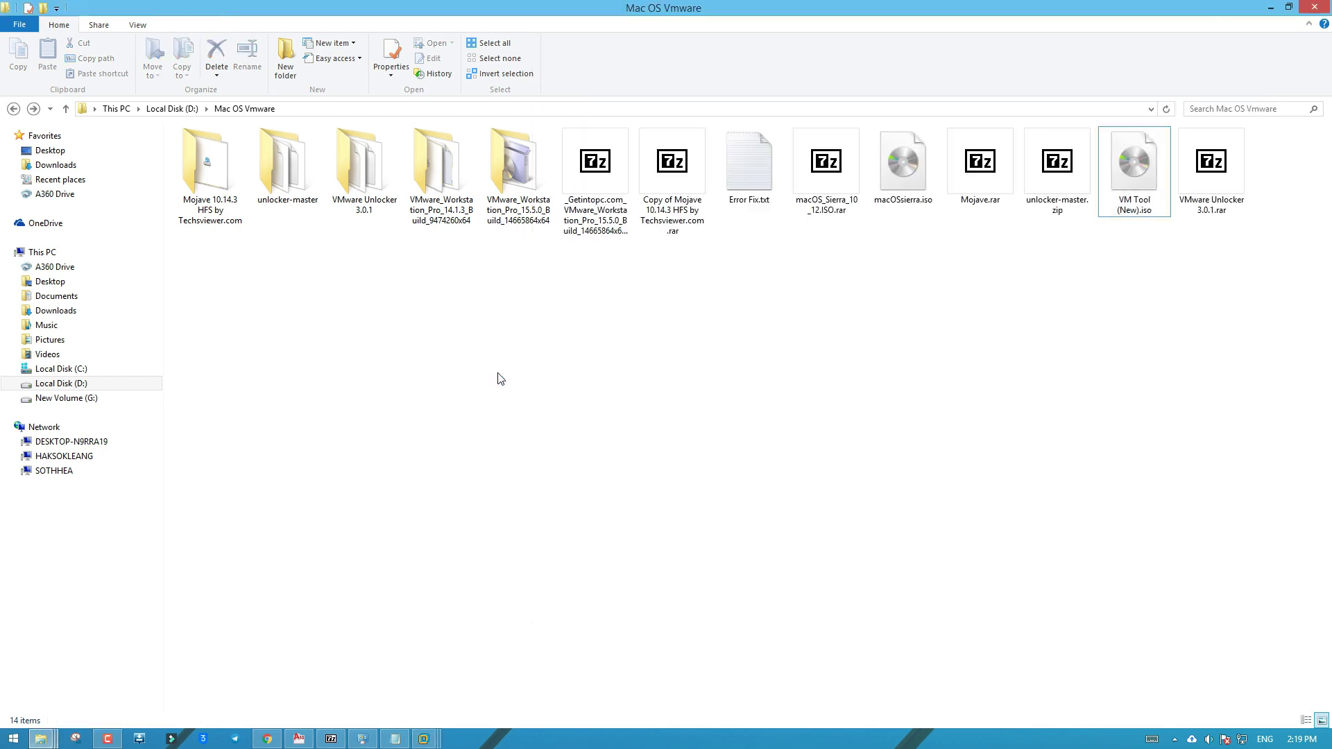
{"action": "key", "text": "alt+Tab"}
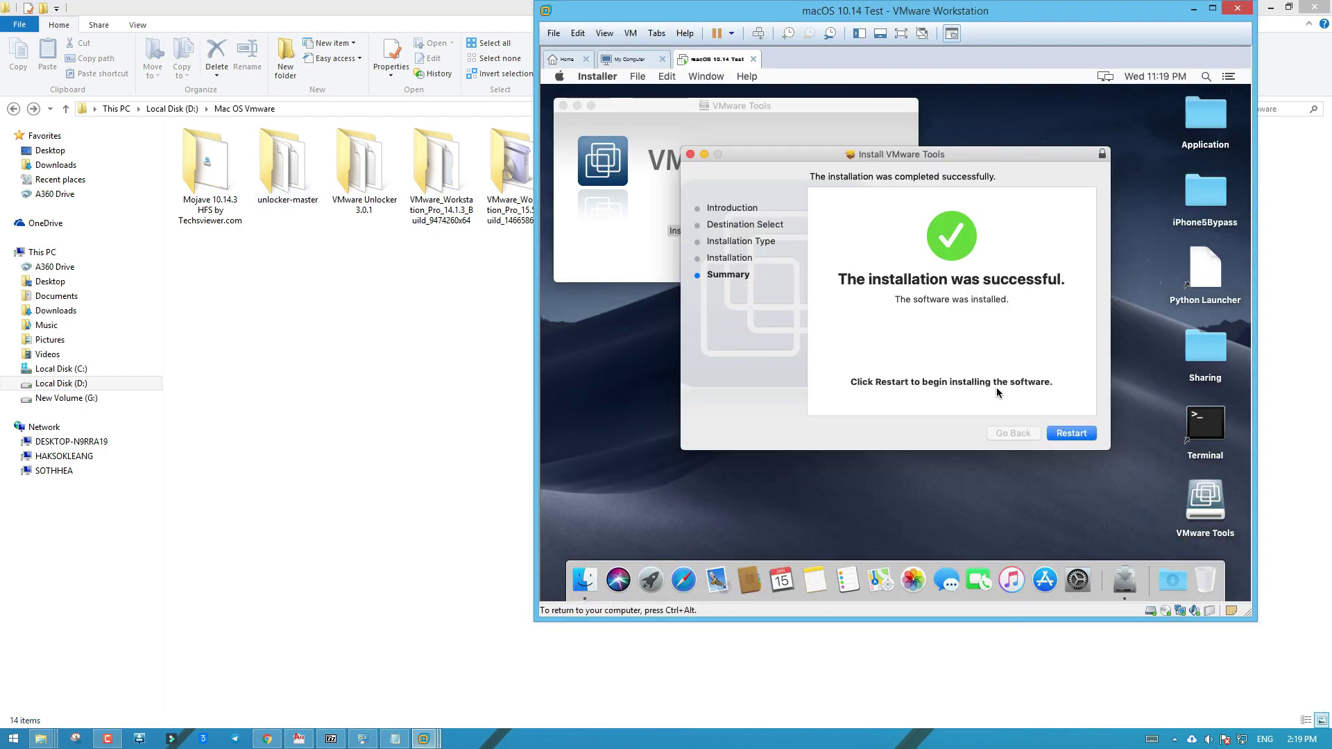
{"action": "left_click", "coordinate": [1070, 433]}
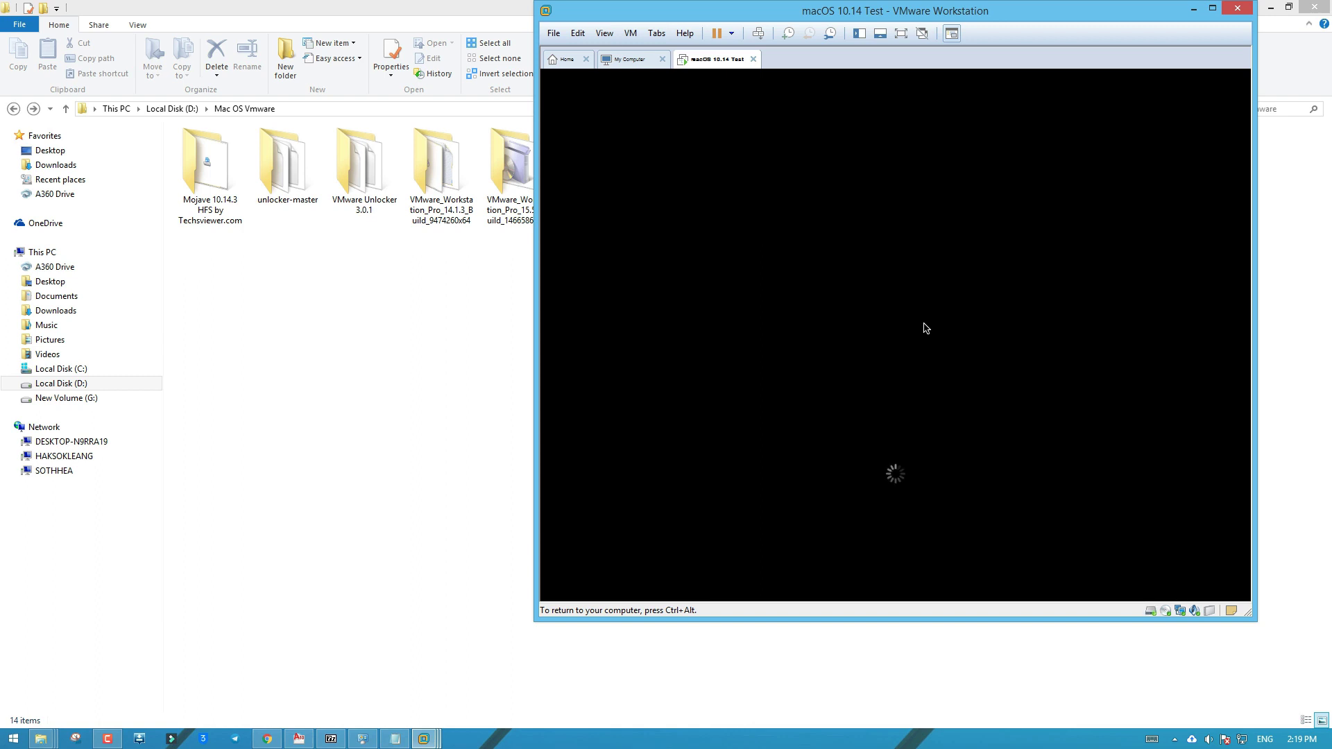
Return to the restarted macOS guest and sign in with the account password at the login screen
{"action": "key", "text": "ctrl+alt"}
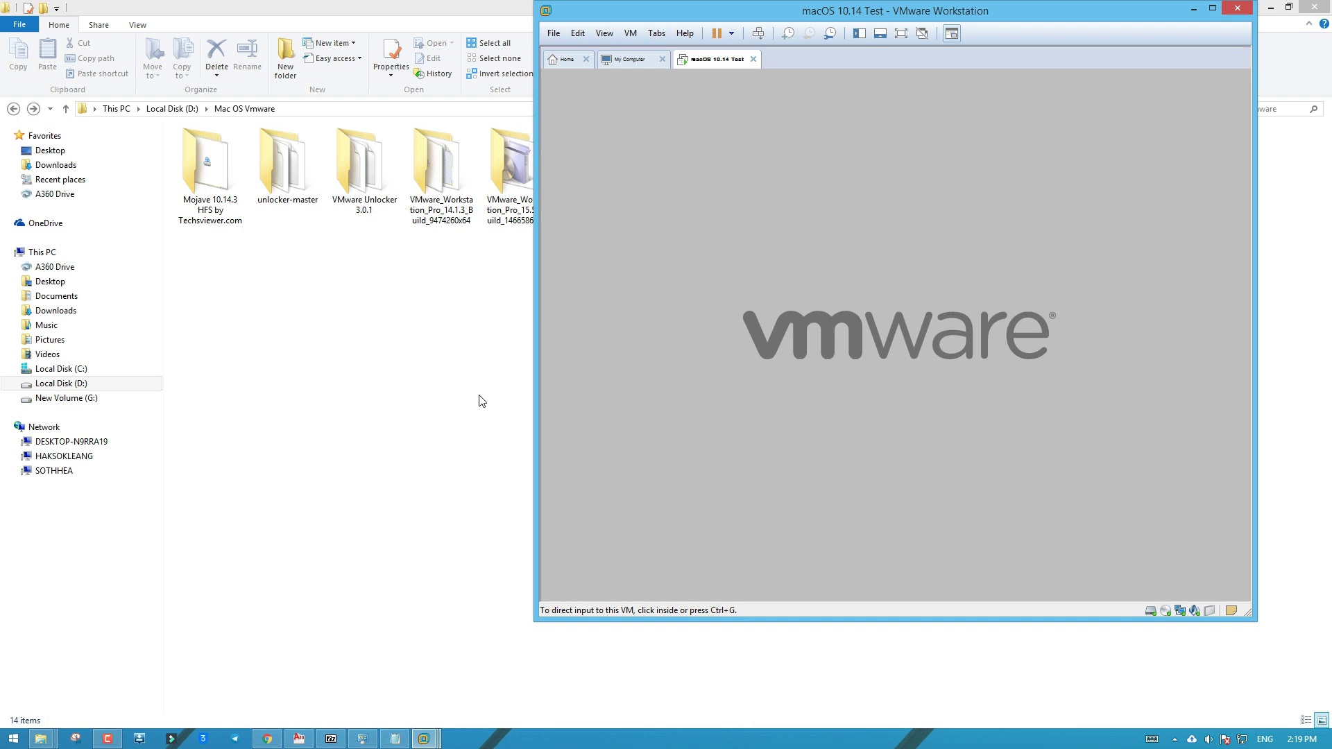
{"action": "left_click", "coordinate": [482, 401]}
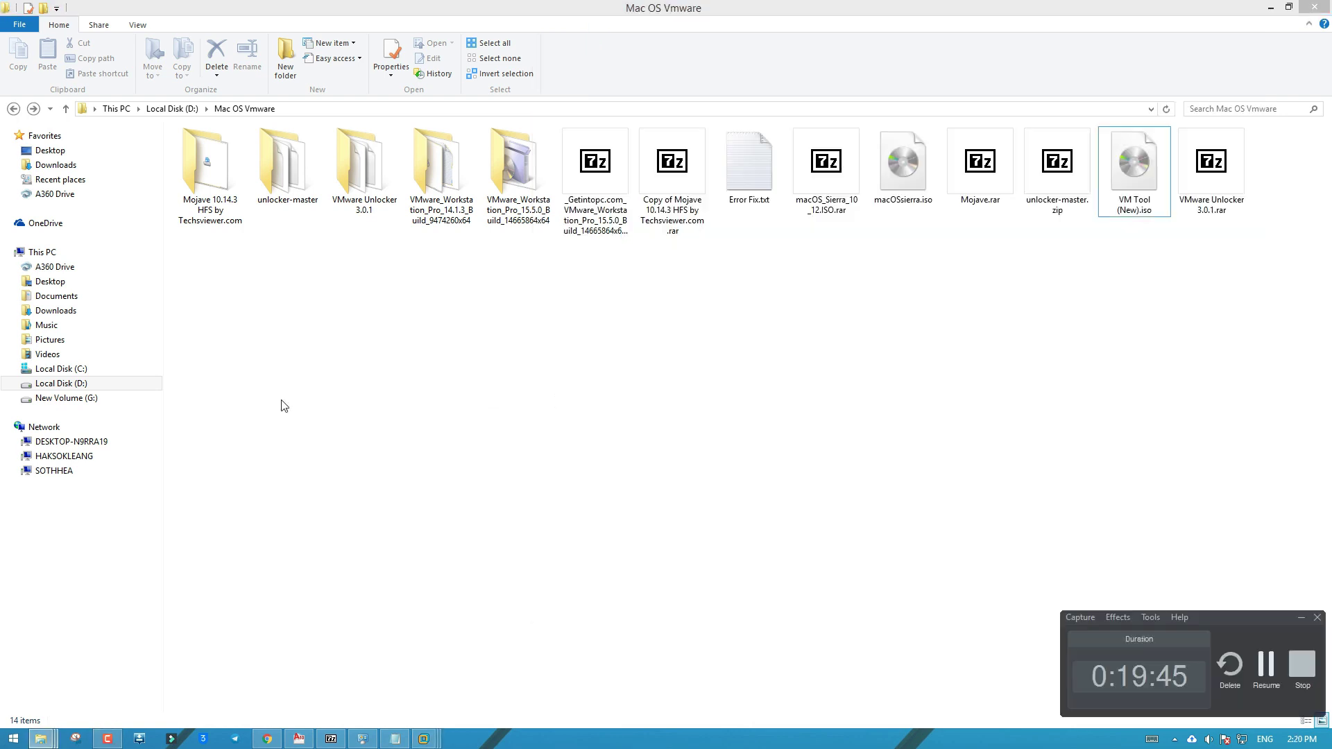
{"action": "mouse_move", "coordinate": [455, 742]}
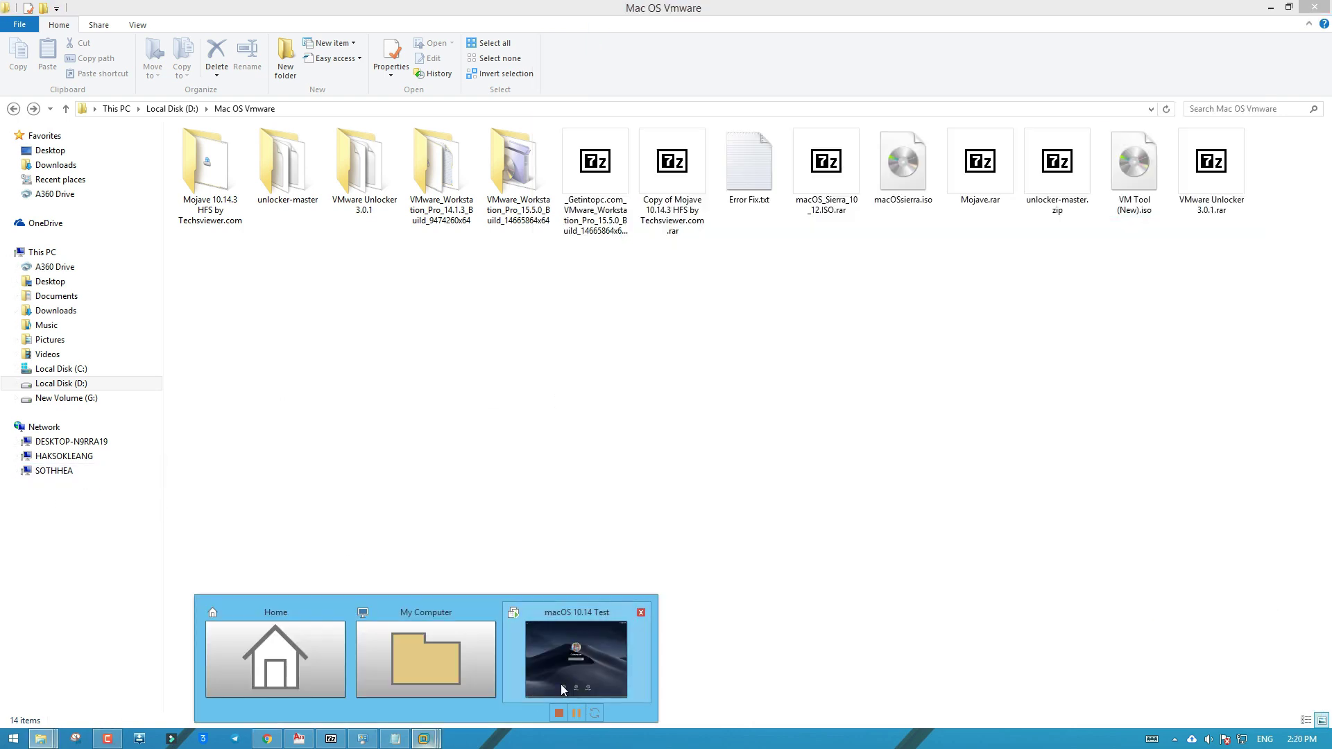
{"action": "left_click", "coordinate": [561, 684]}
{"action": "left_click", "coordinate": [868, 337]}
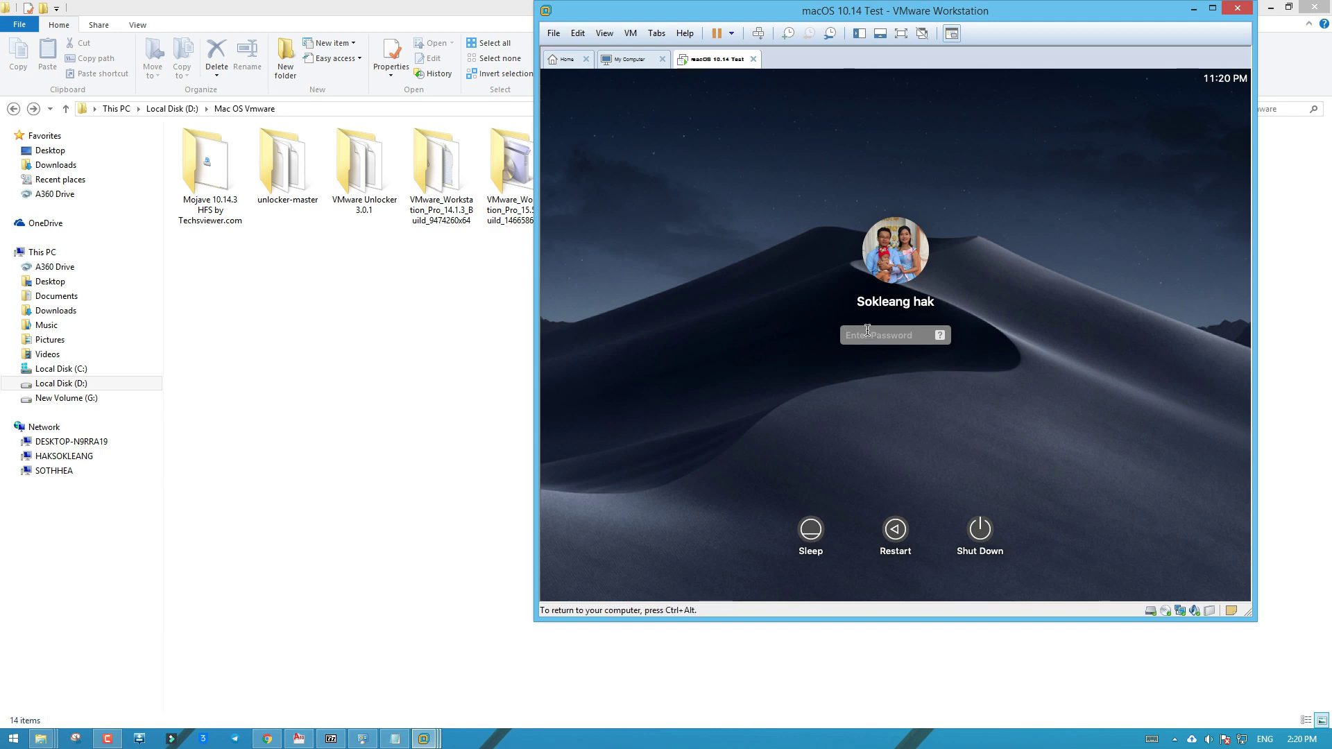
{"action": "type", "text": "1111111111"}
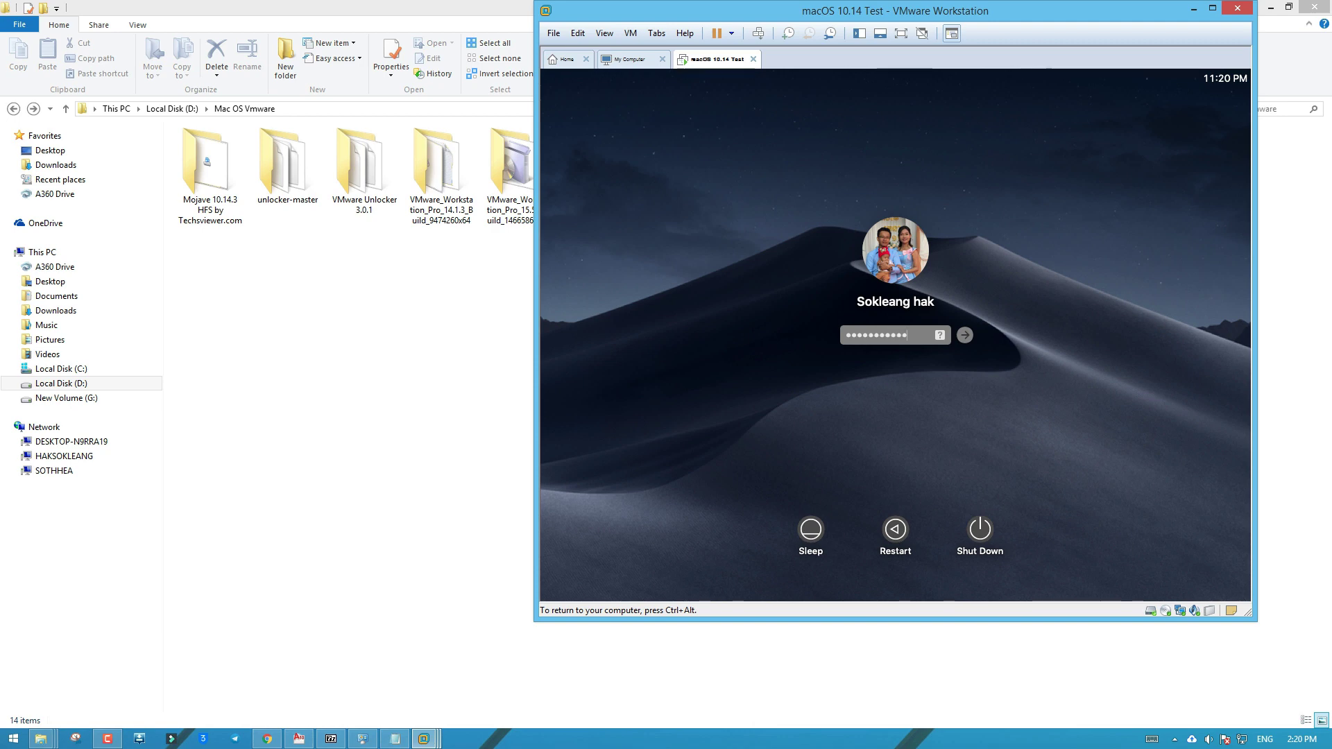
{"action": "key", "text": "Return"}
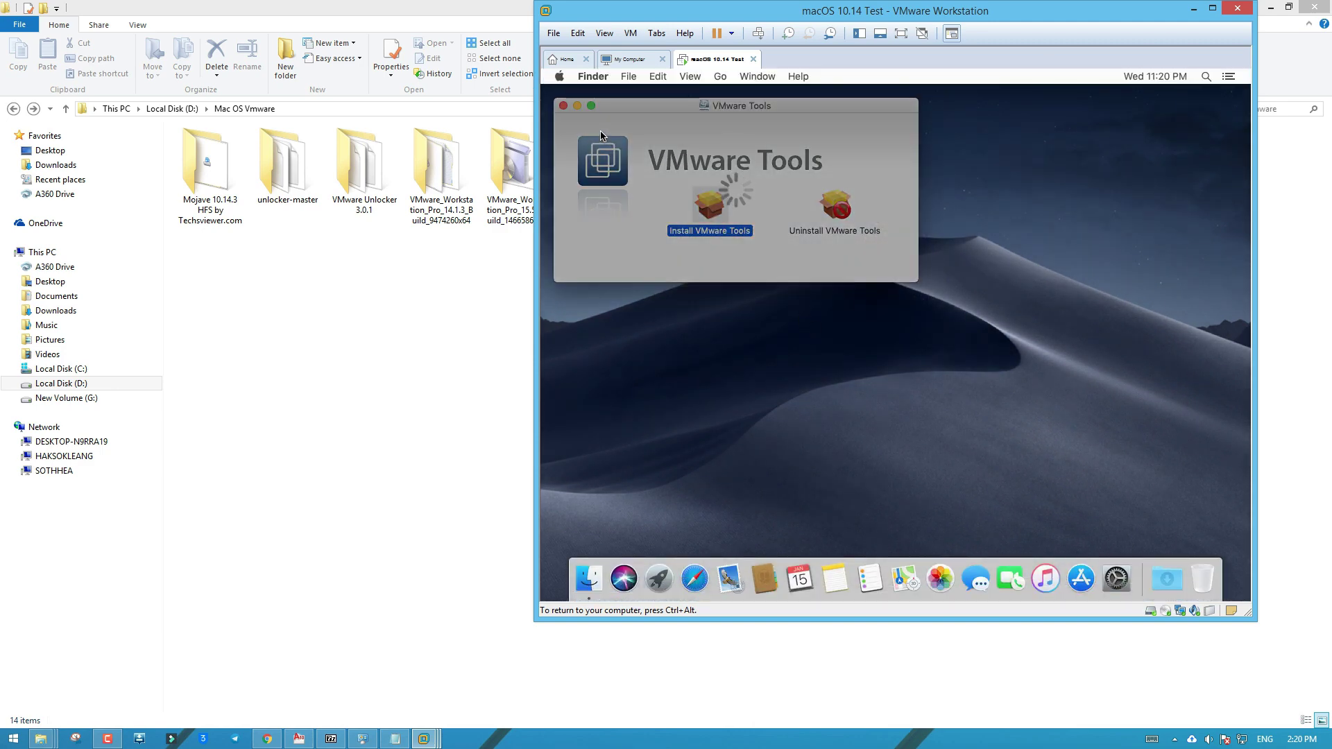
Close the VMware Tools installer and unlock Security & Privacy from the blocked extension alert
{"action": "left_click", "coordinate": [564, 106]}
{"action": "left_click", "coordinate": [900, 278]}
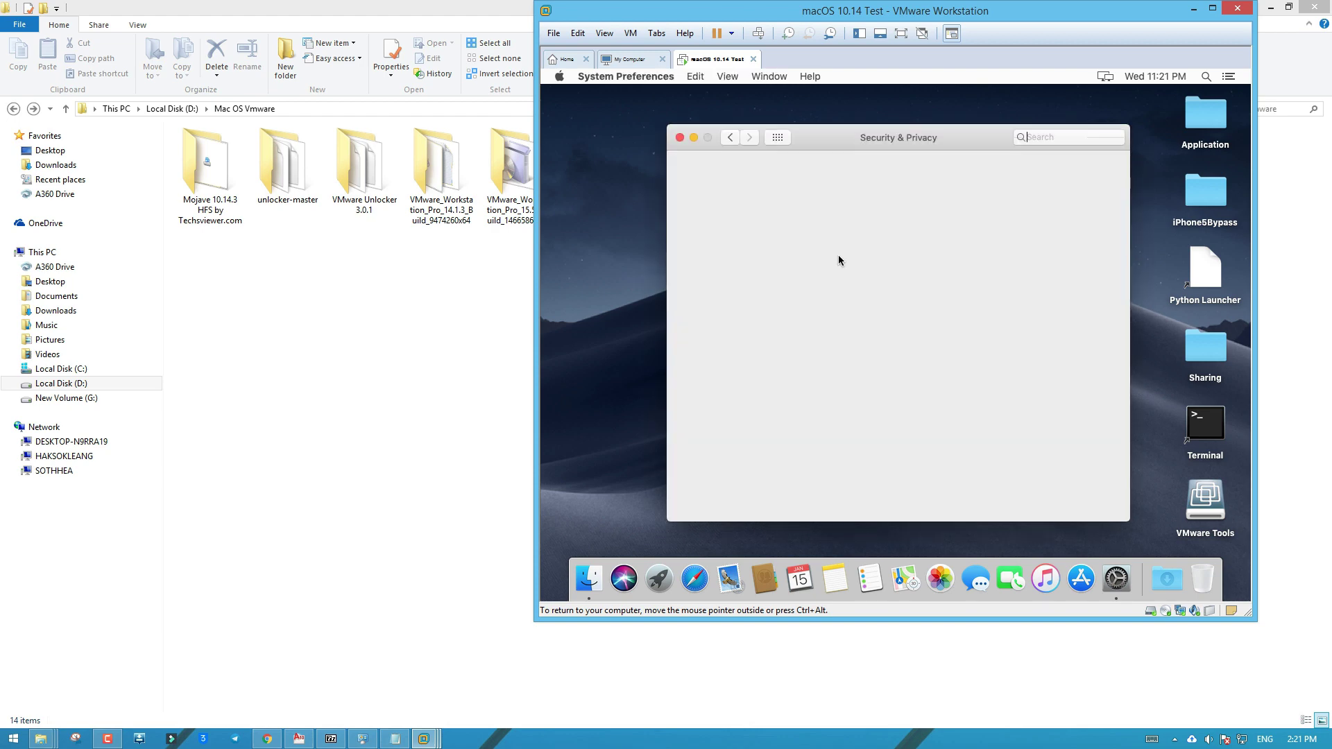
{"action": "left_click", "coordinate": [693, 500]}
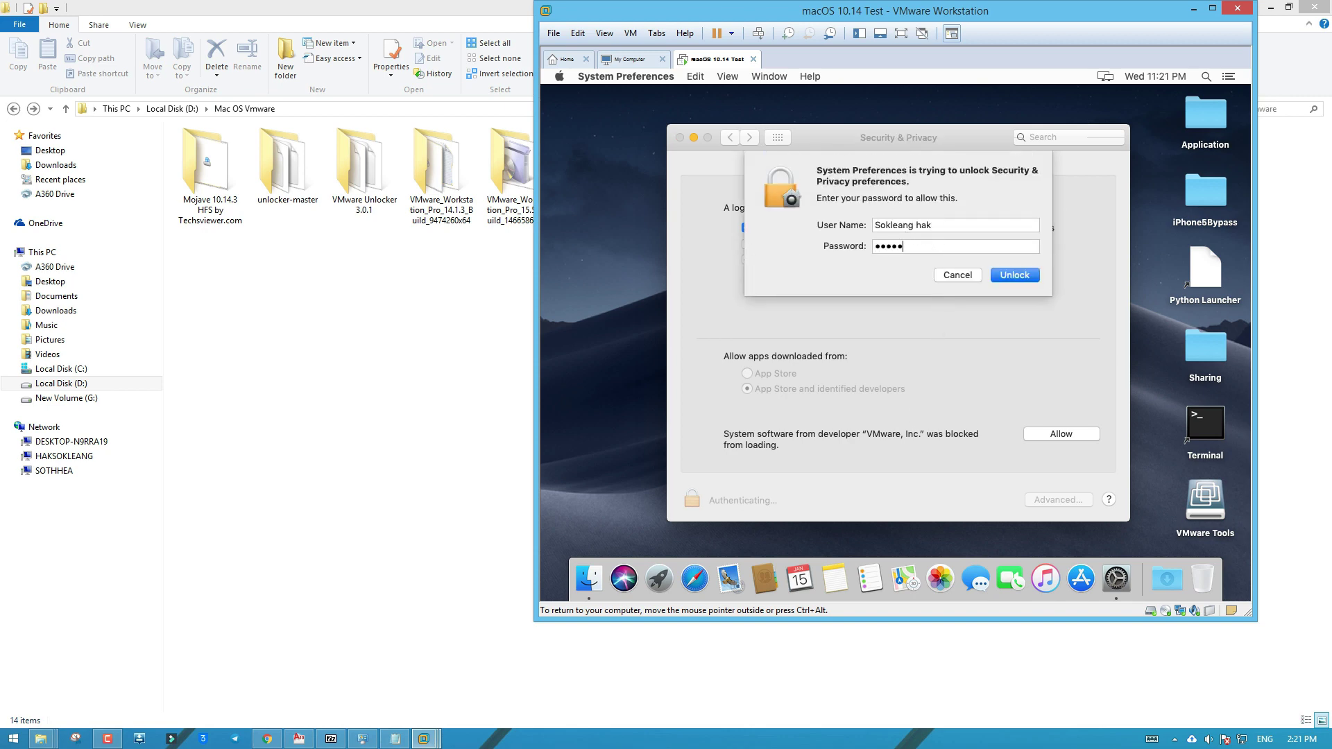
{"action": "left_click", "coordinate": [1012, 275]}
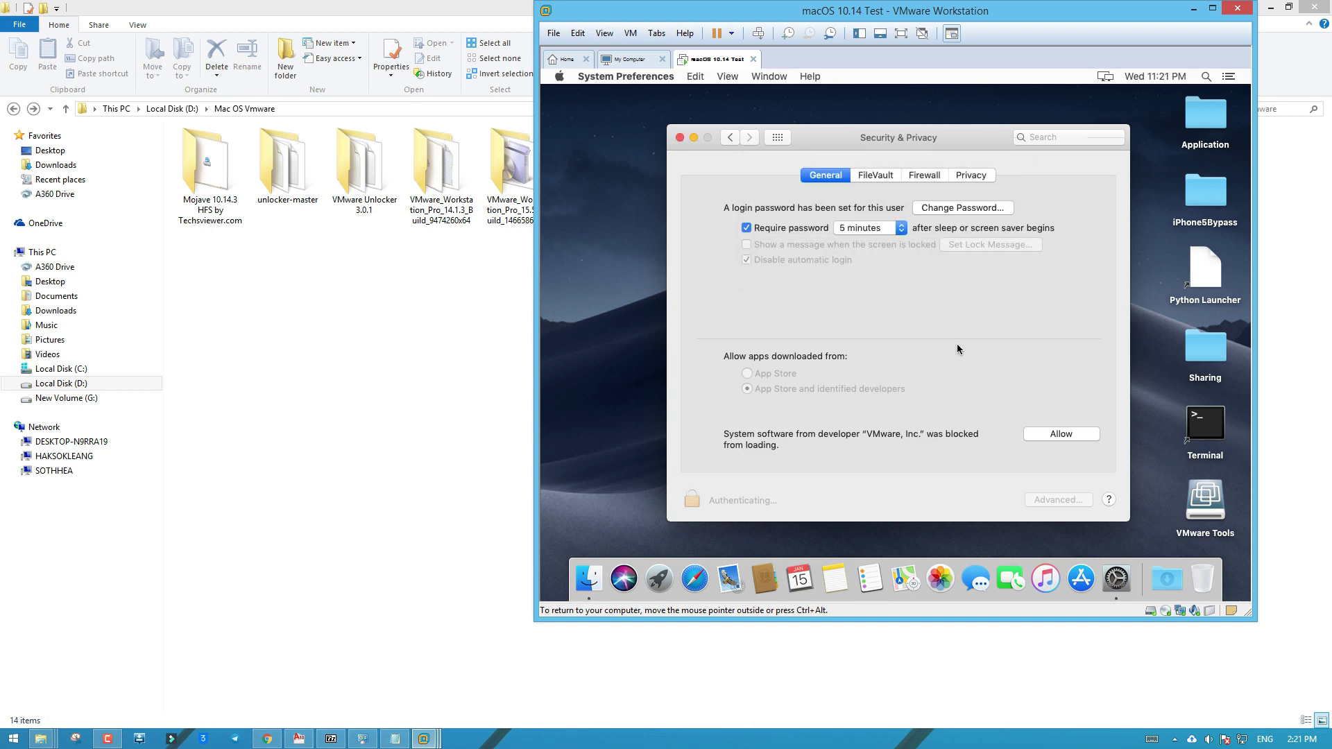
Turn off requiring a password after sleep, confirm disabling screen lock, and close Security & Privacy
{"action": "left_click", "coordinate": [746, 228]}
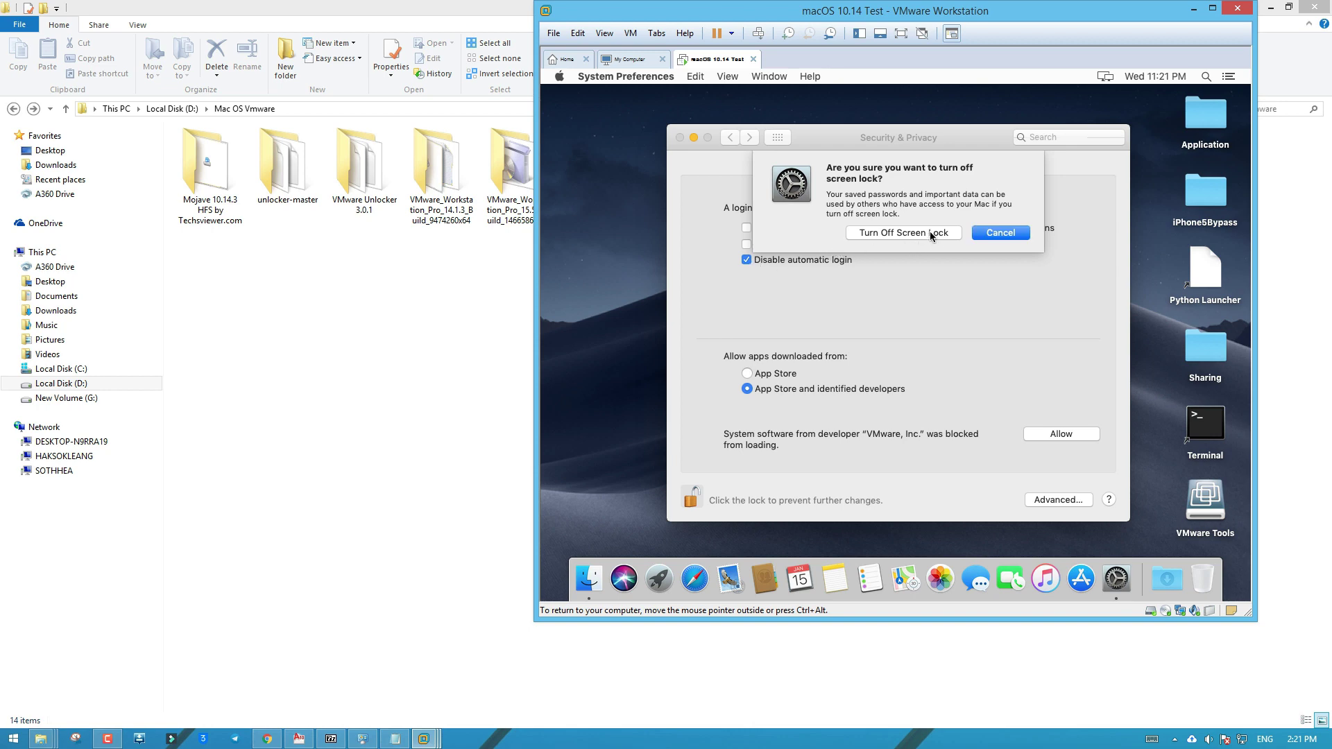
{"action": "left_click", "coordinate": [931, 234]}
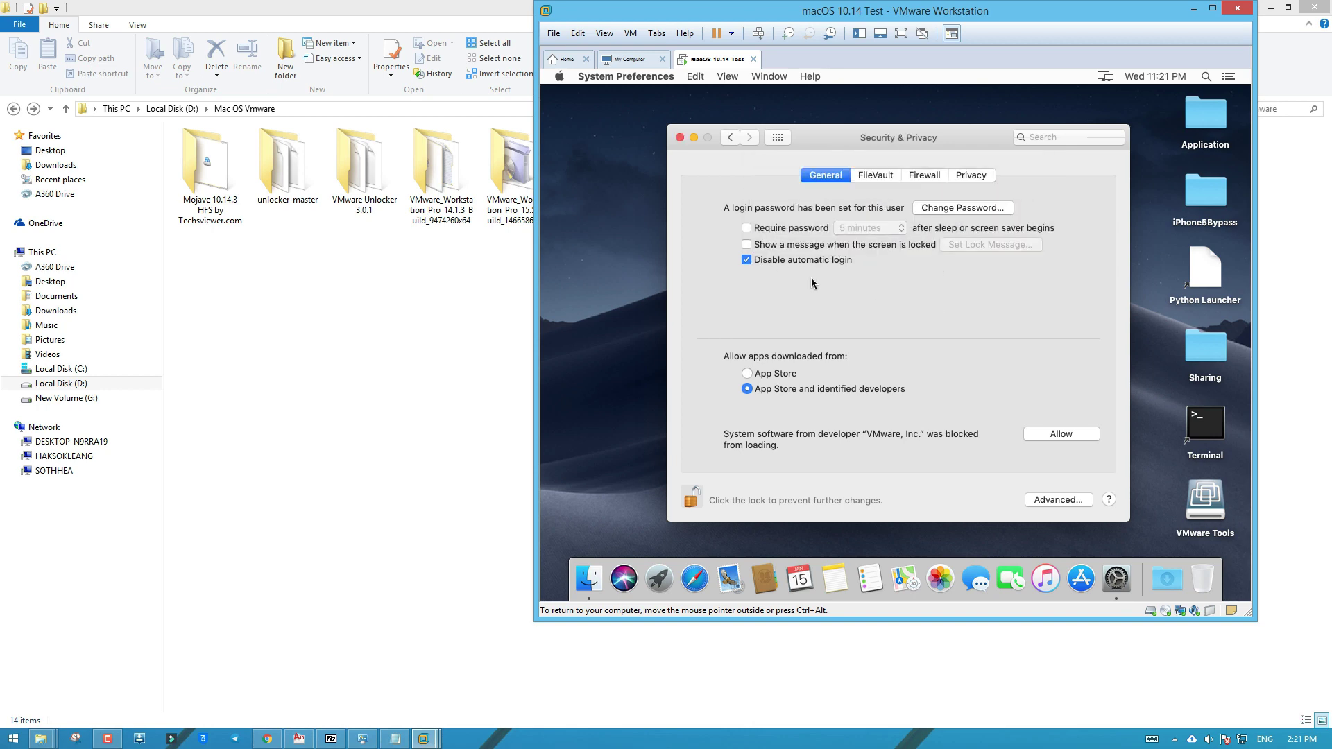
{"action": "left_click", "coordinate": [680, 137]}
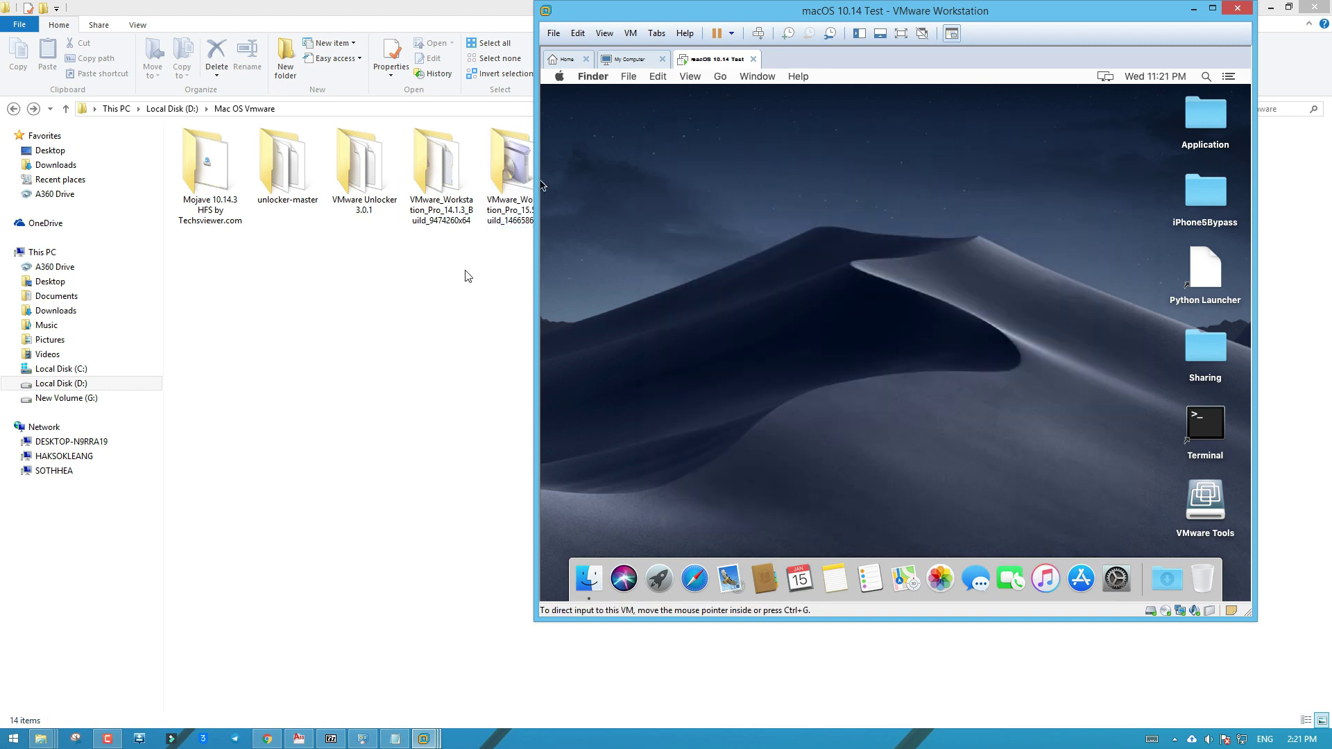
{"action": "left_click", "coordinate": [464, 273]}
{"action": "left_click_drag", "start_coordinate": [1126, 151], "coordinate": [942, 274]}
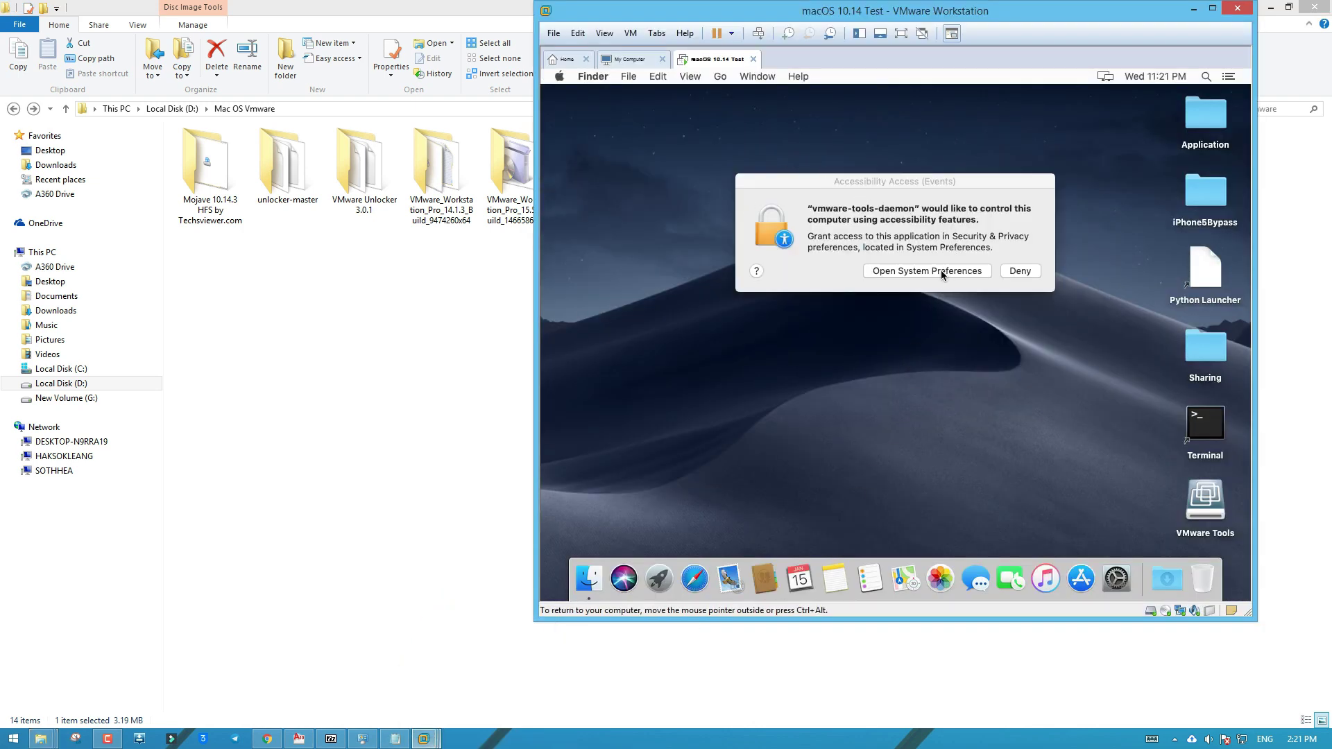
Open Accessibility privacy settings for vmware-tools-daemon, unlock with the account password, and cancel the file chooser
{"action": "left_click", "coordinate": [937, 270]}
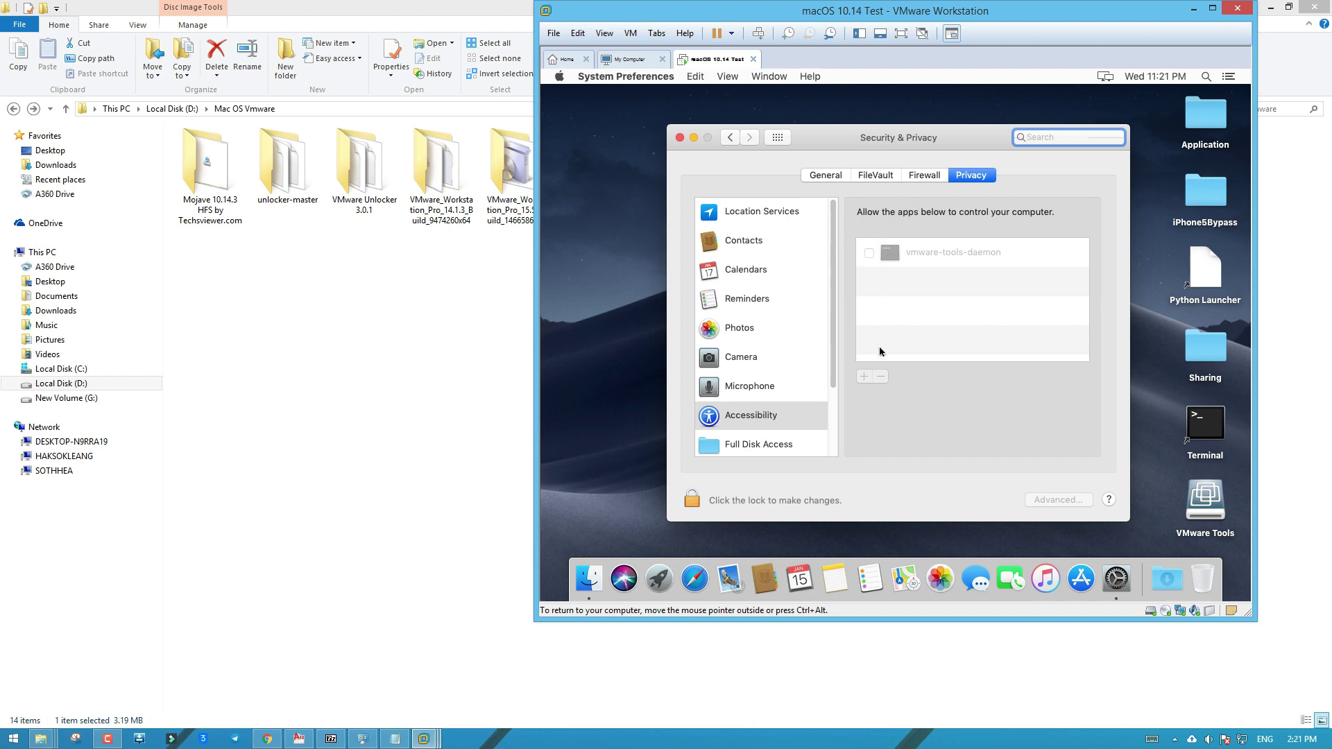
{"action": "left_click", "coordinate": [692, 498]}
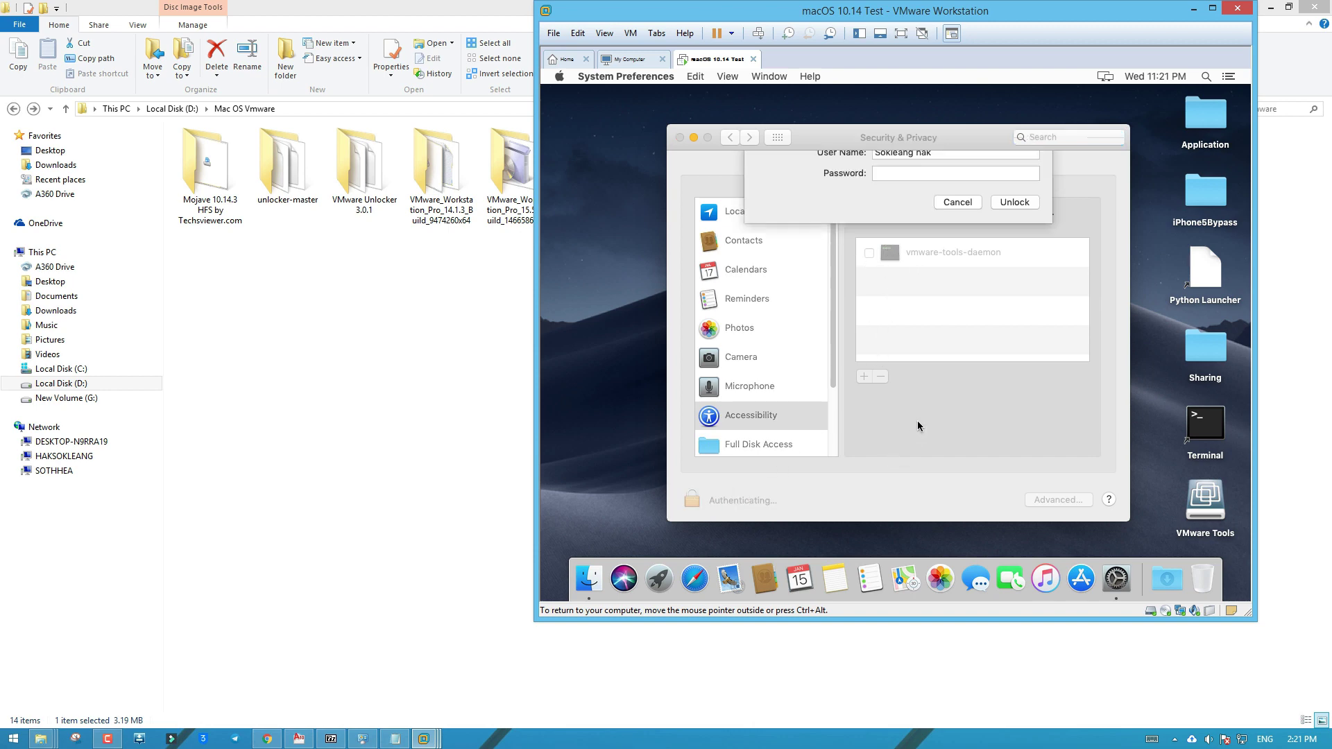
{"action": "type", "text": "12"}
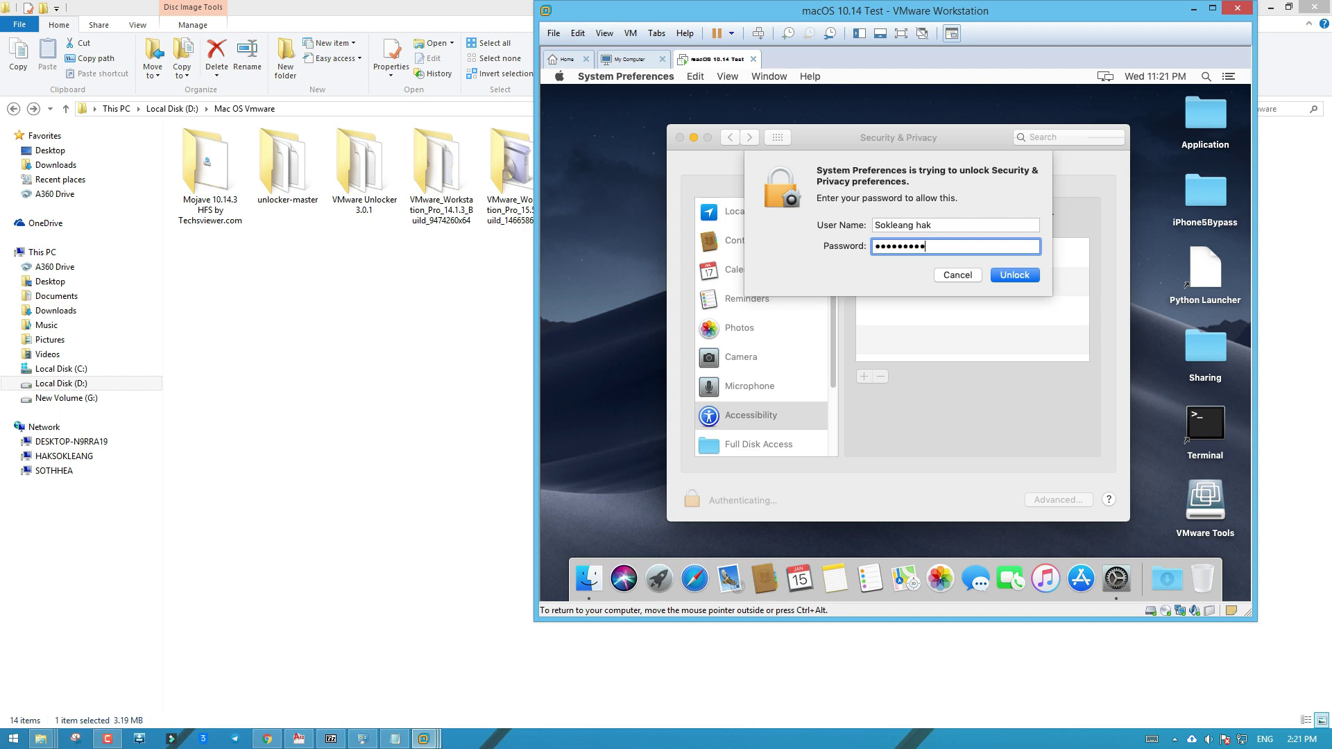
{"action": "left_click", "coordinate": [1015, 276]}
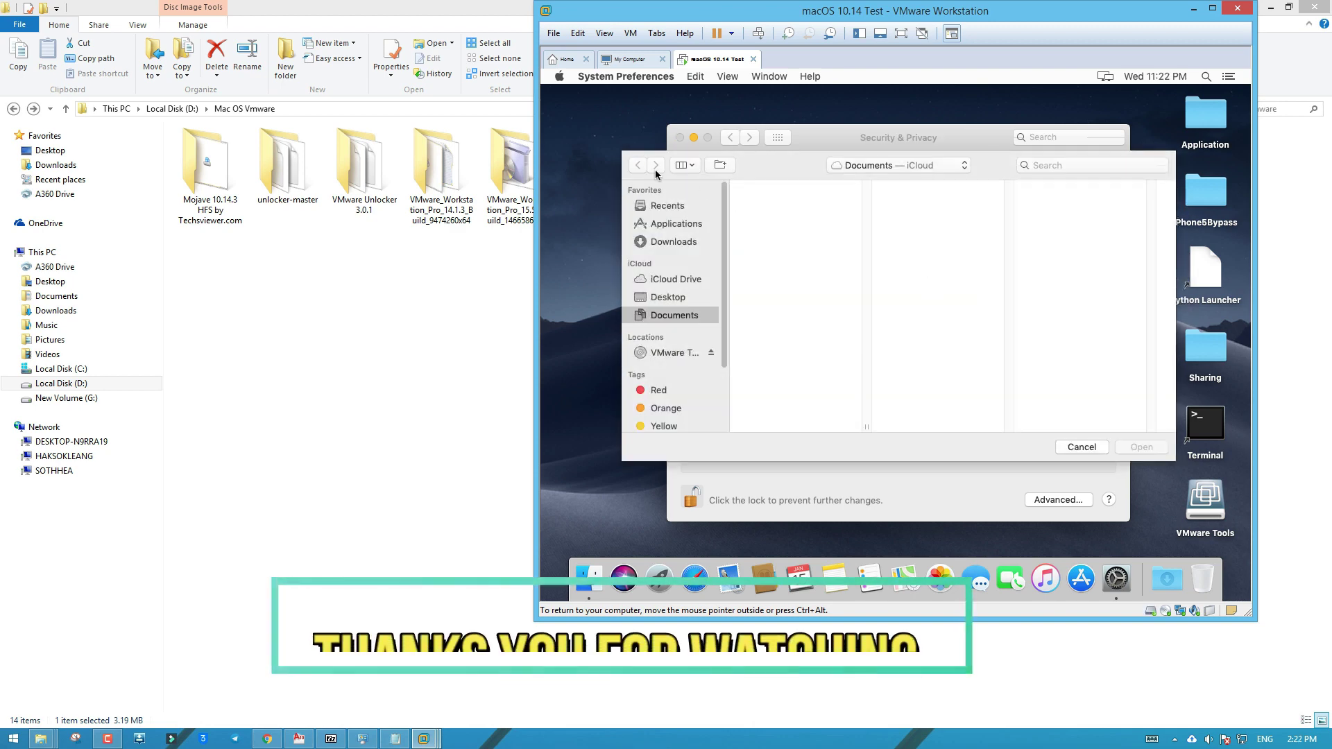
{"action": "left_click", "coordinate": [1084, 448]}
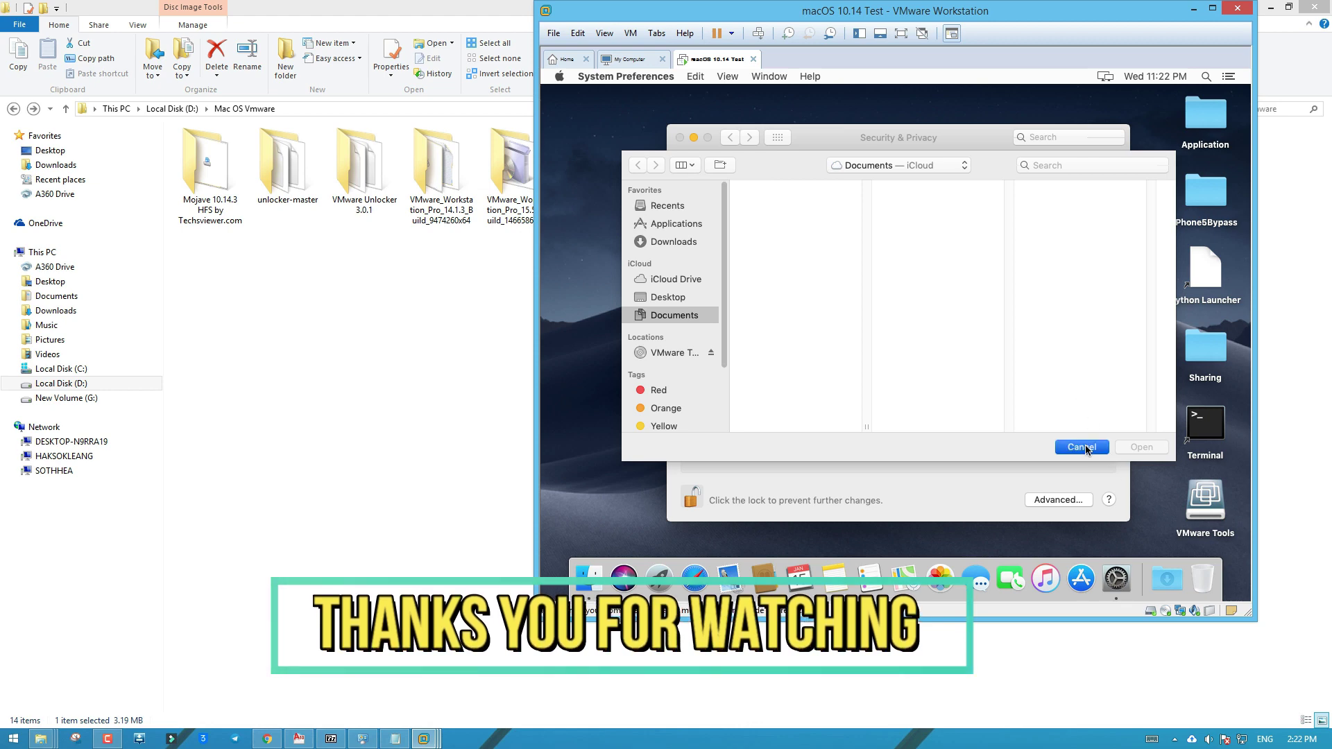